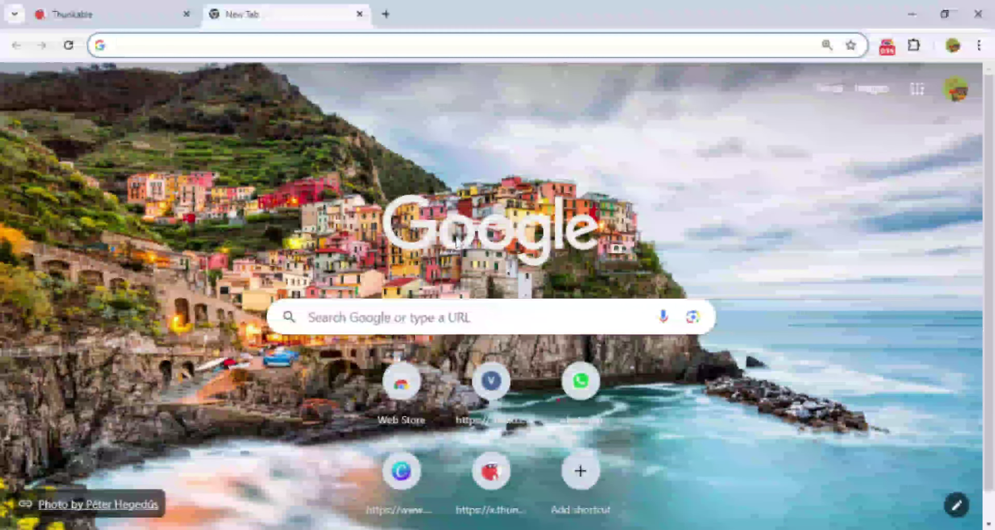
Step: Open Thunkable's projects page and create a new project named calculator
left_click(491, 472)
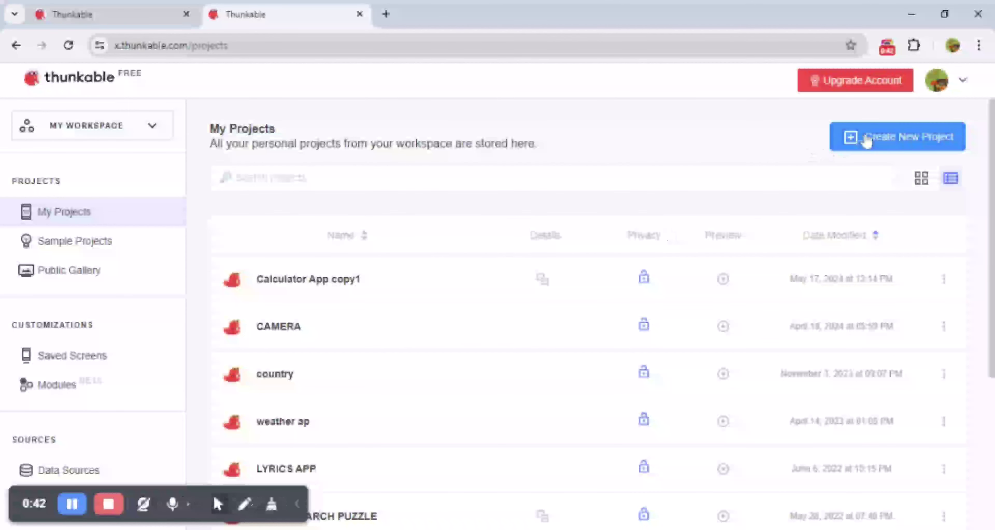
left_click(866, 141)
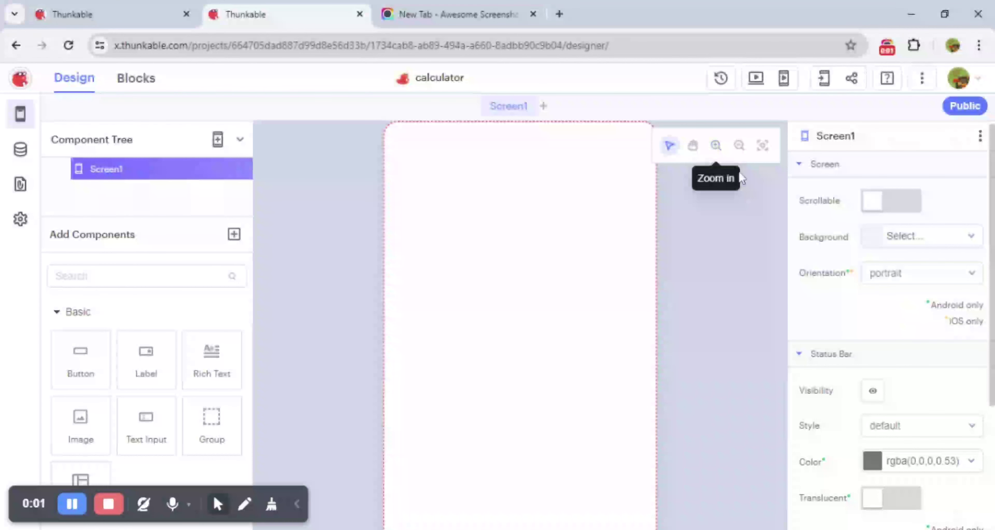
Step: Add a second screen to the calculator project
left_click(738, 147)
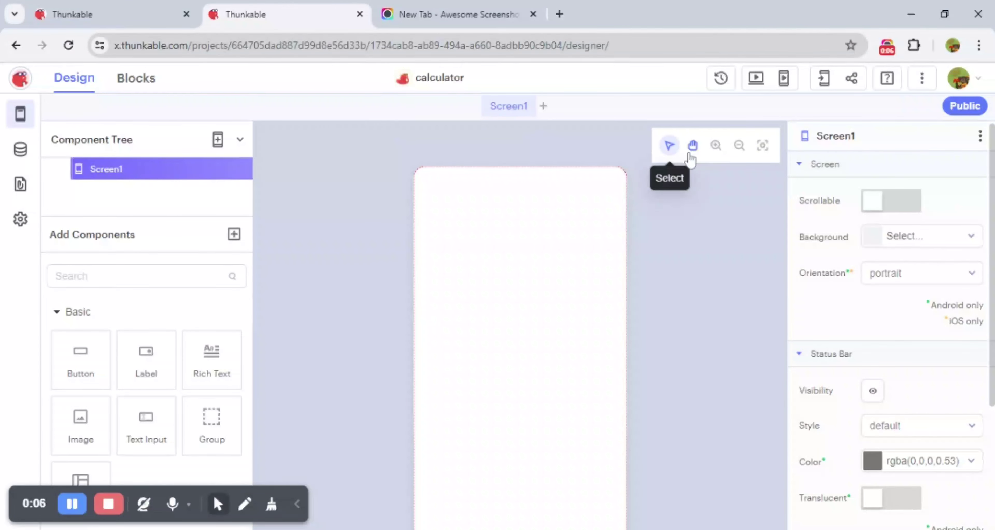
left_click(693, 146)
left_click_drag(657, 251, 656, 222)
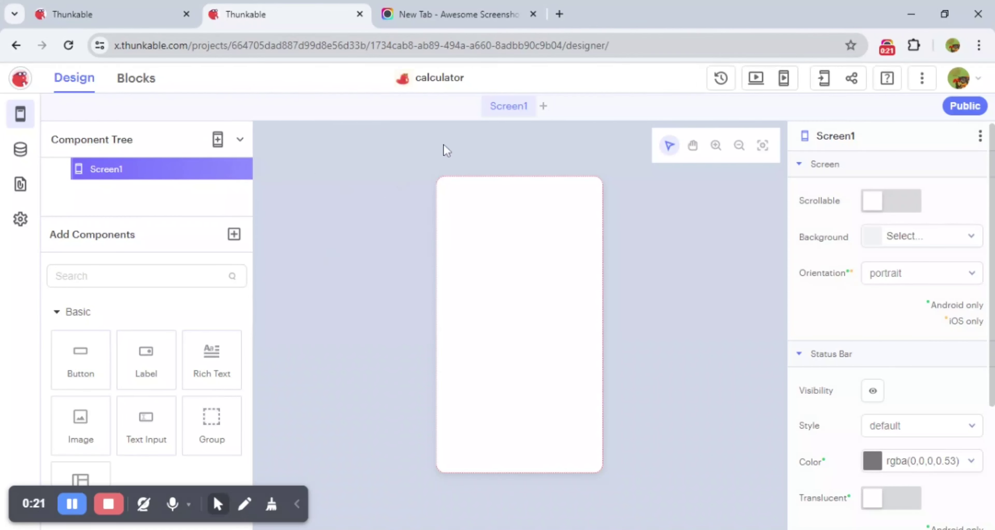
left_click(545, 107)
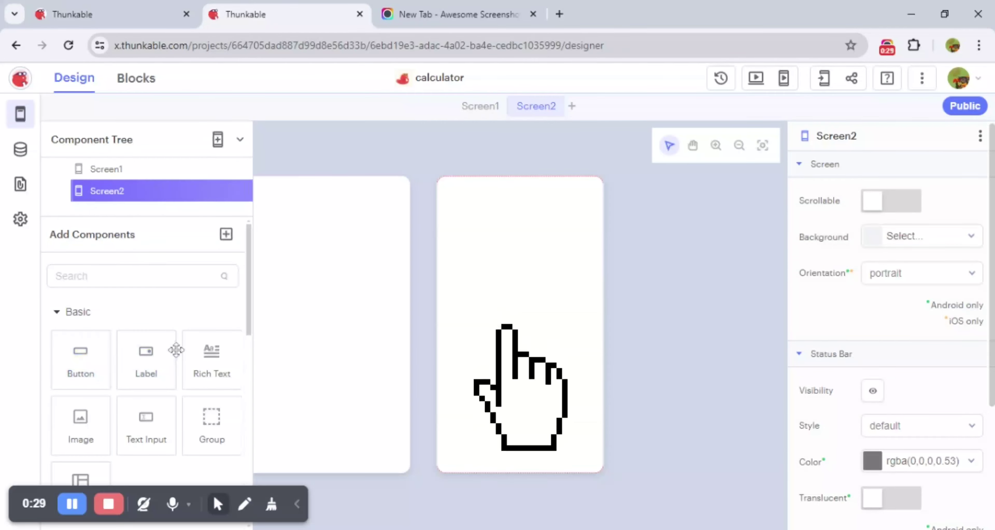
Step: Set Screen2's background to a dark purple fill
left_click(873, 239)
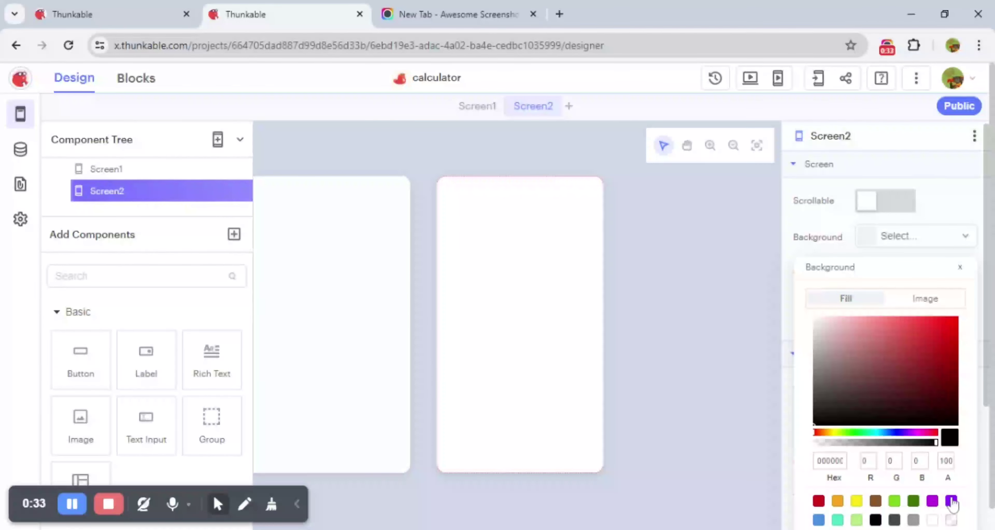
left_click(951, 501)
left_click(939, 383)
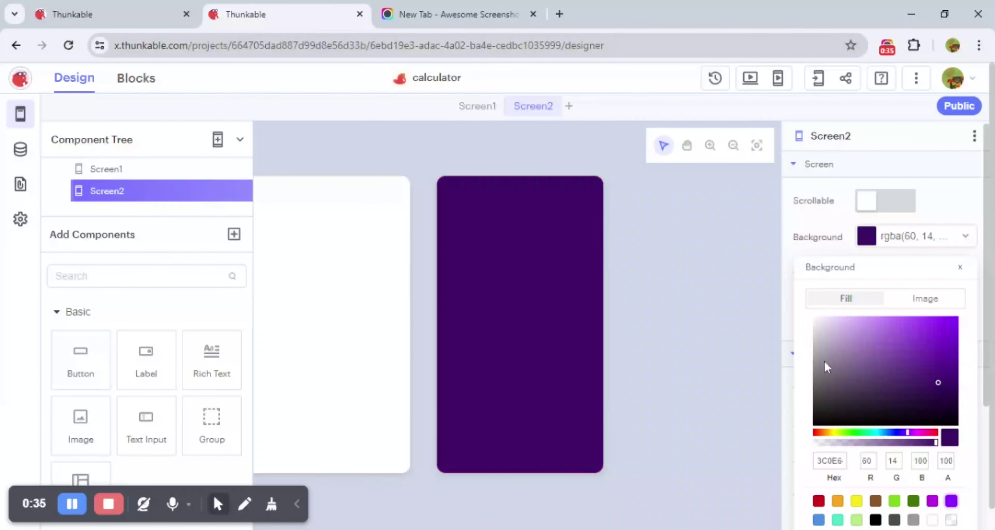
left_click(688, 337)
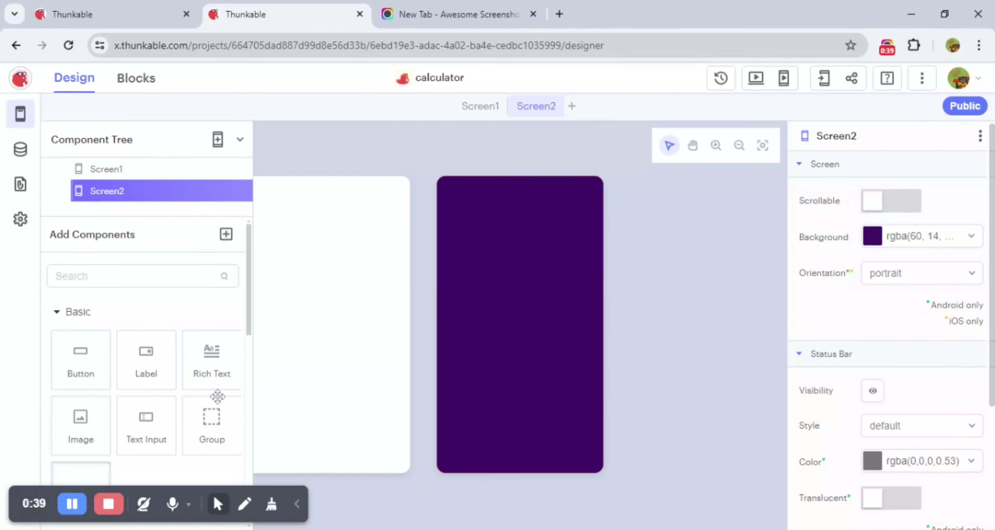
Step: Add a layout to Screen2 and a label nested inside it above both containers
left_click_drag(217, 397, 460, 315)
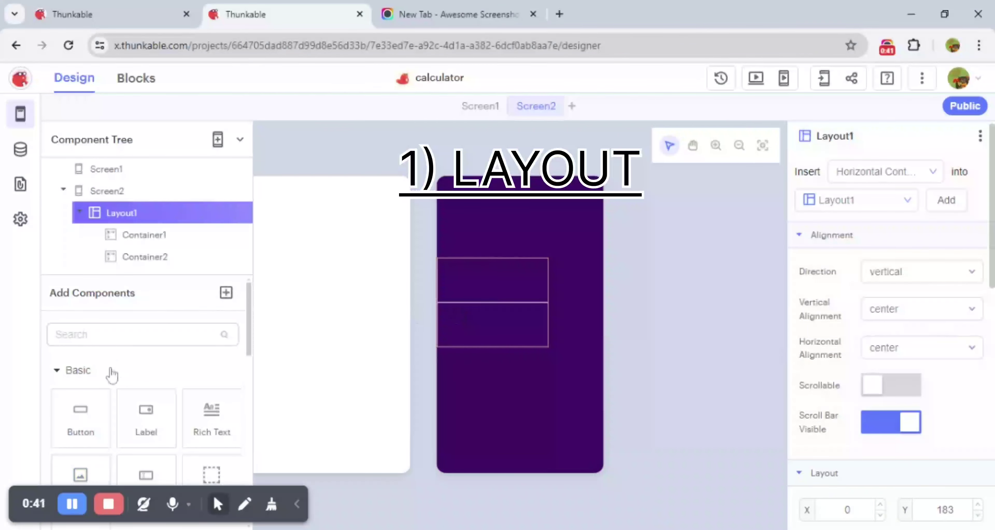
left_click_drag(153, 409, 484, 304)
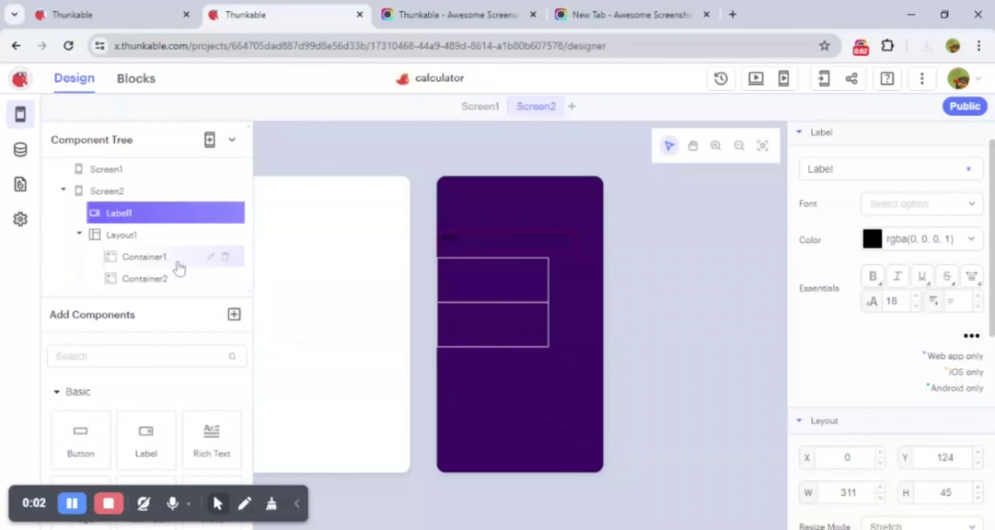
left_click_drag(164, 216, 167, 253)
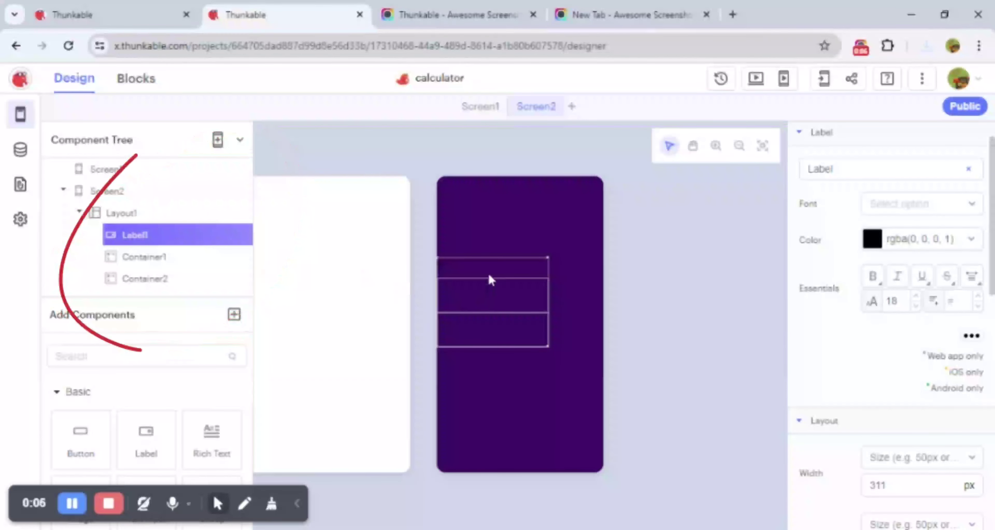
Step: Reposition the layout near the top of Screen2 and keep its label directly above Container1
left_click_drag(580, 233, 482, 316)
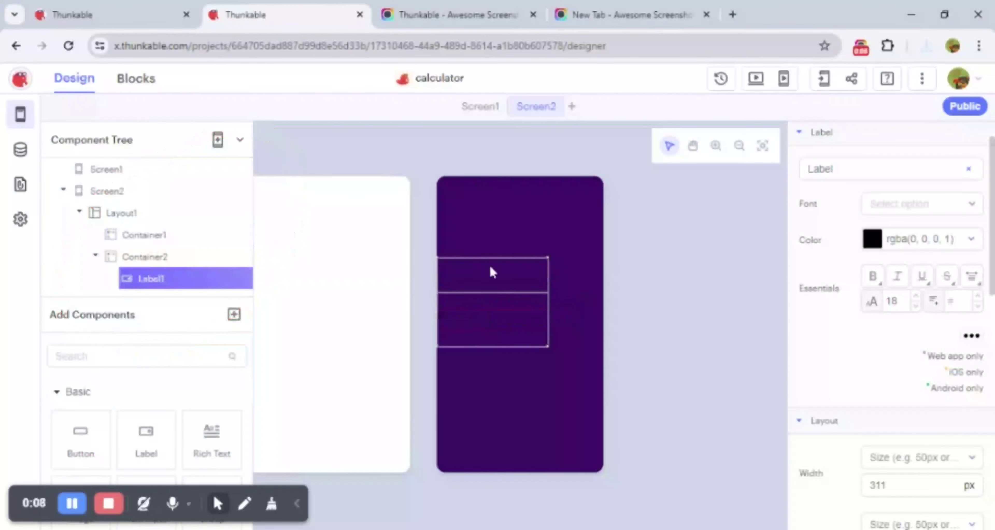
left_click(498, 275)
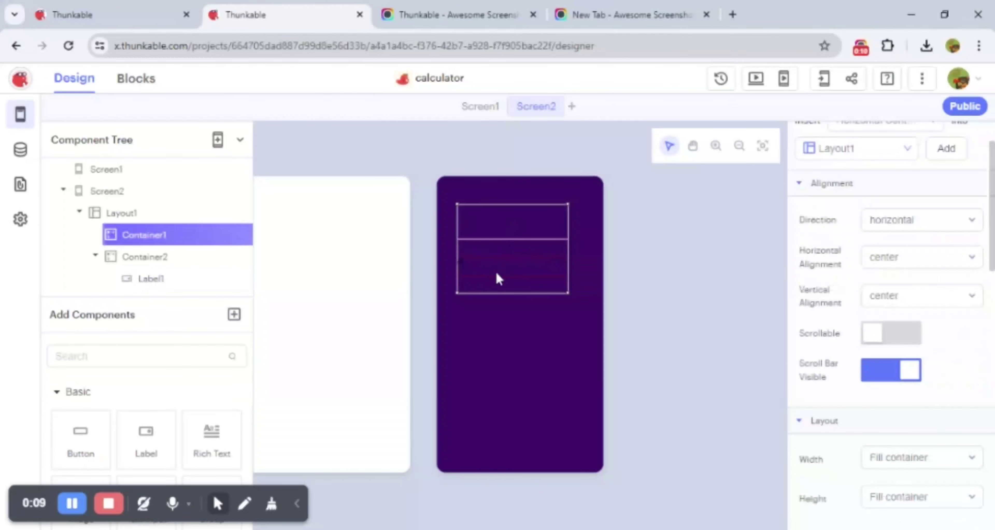
left_click(498, 271)
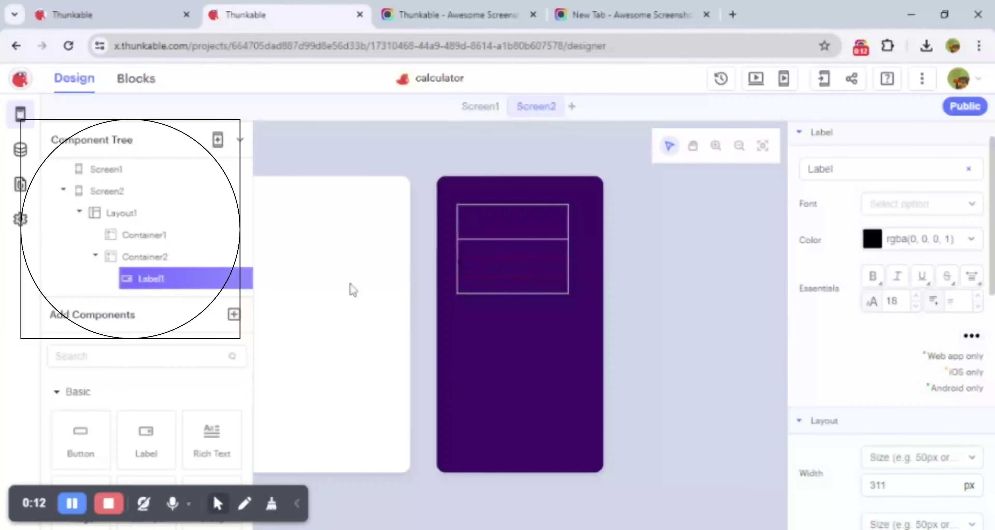
left_click_drag(184, 282, 173, 232)
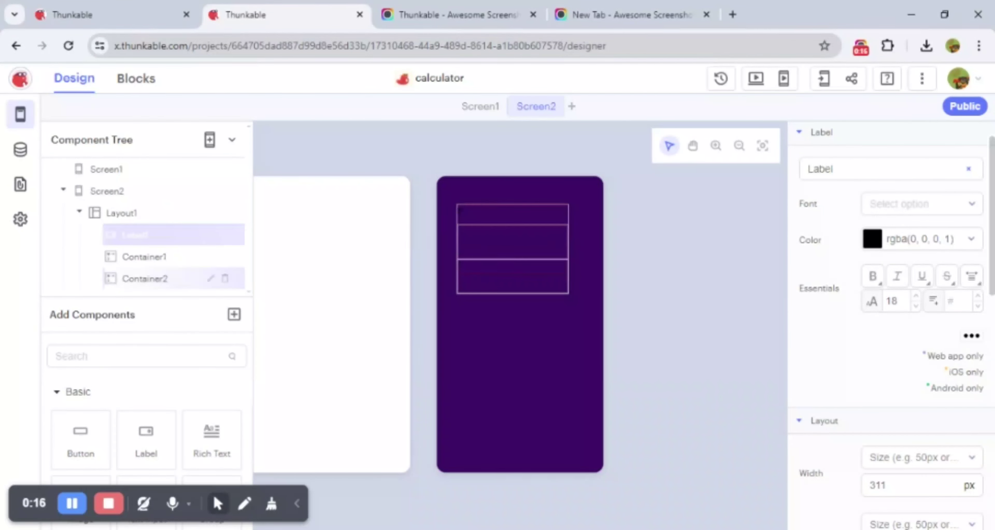
Step: Rename Container1 in the layout as row1
left_click(159, 265)
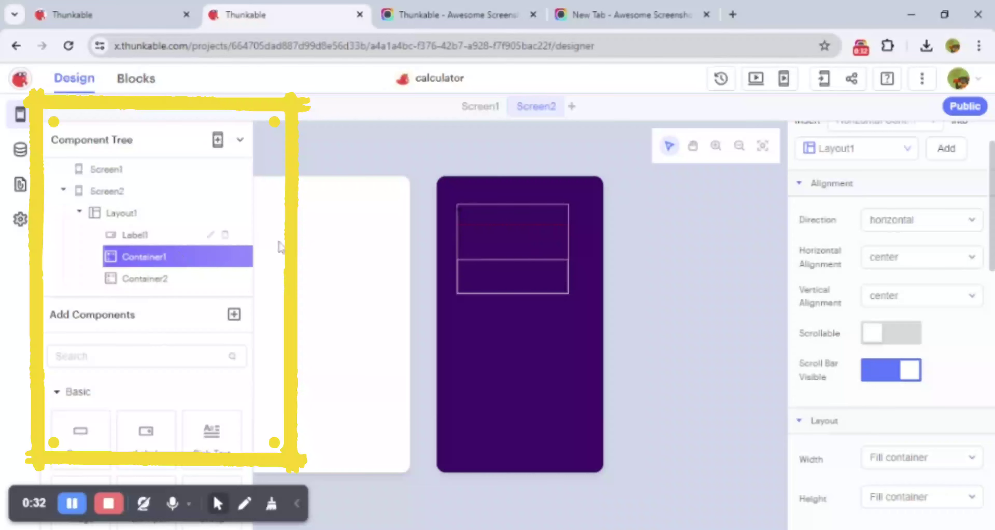
scroll(837, 145, "up", 2)
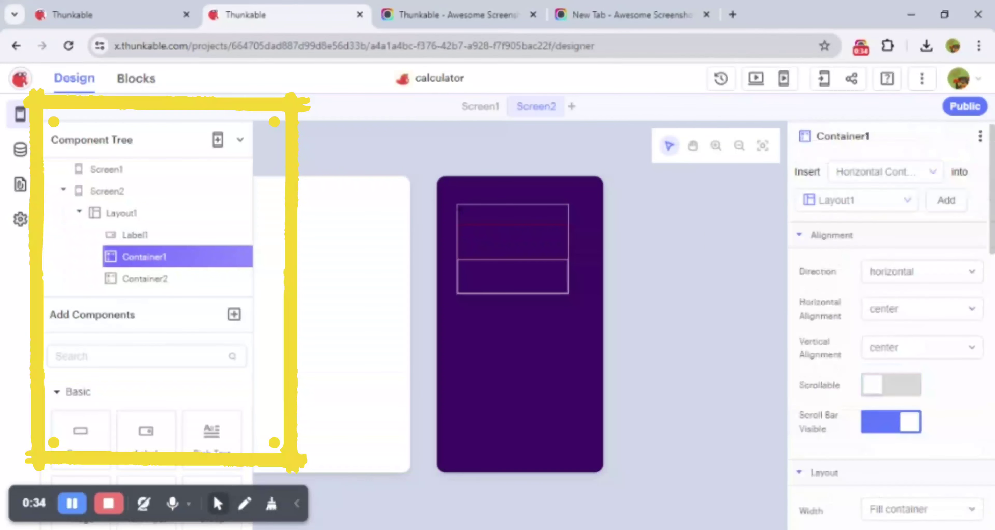
left_click(212, 257)
type("row1")
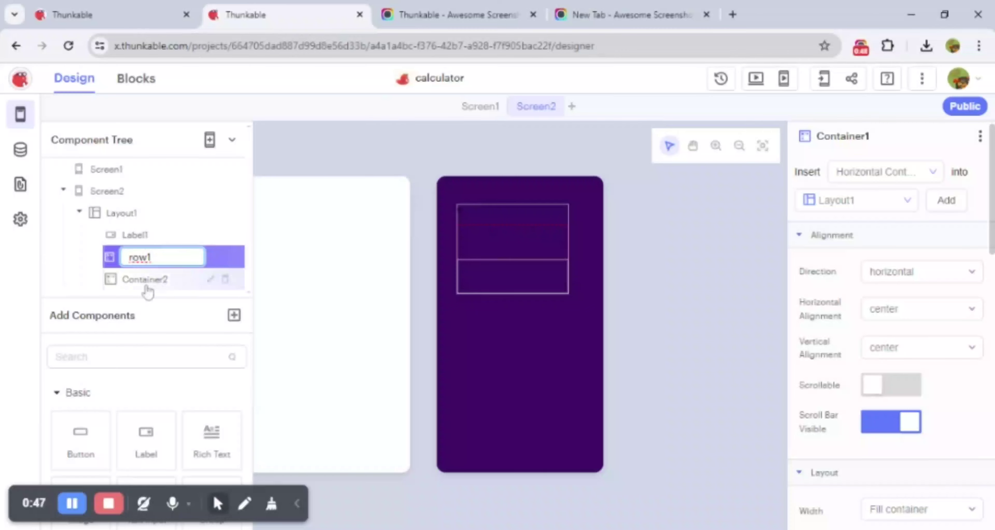
Step: Rename Container2 in the layout as row2
left_click(146, 287)
left_click(211, 280)
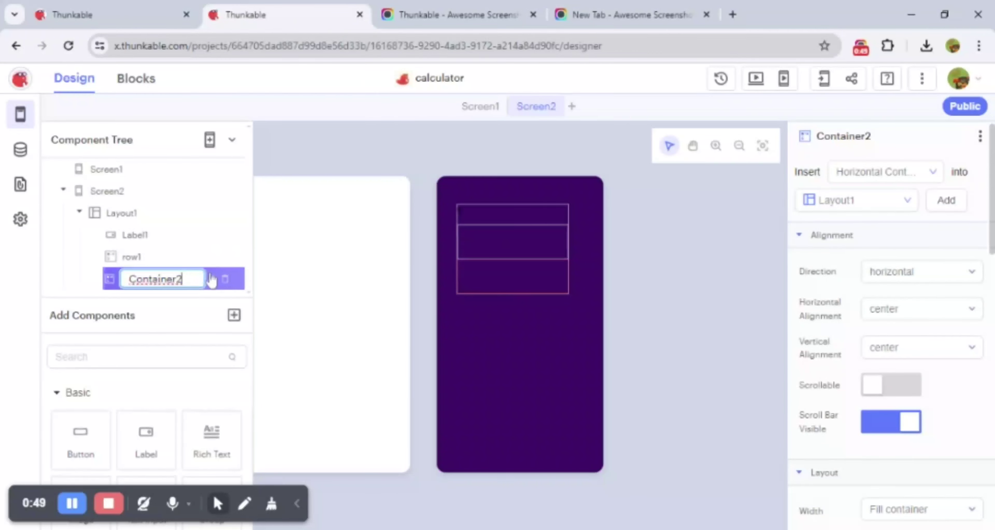
type("ro")
key("ctrl+a")
type("row2")
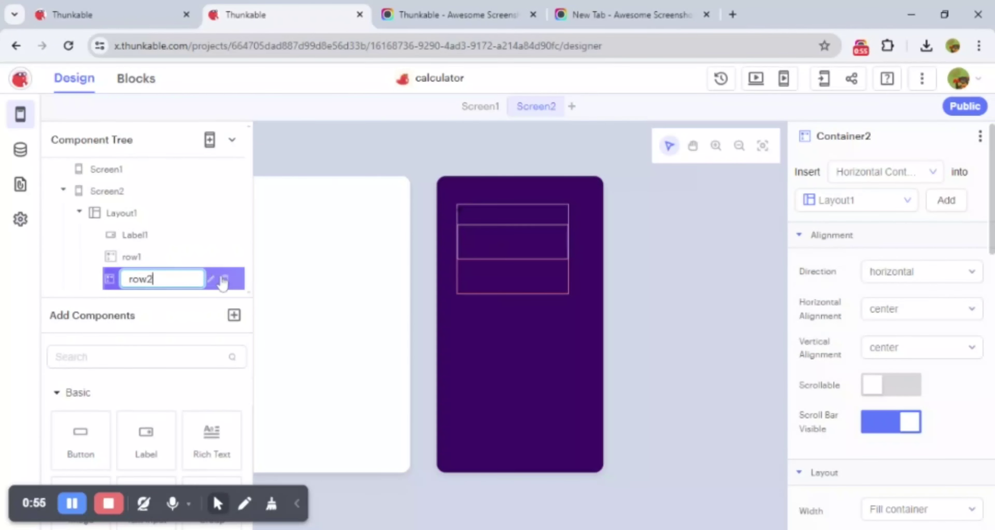
key("Return")
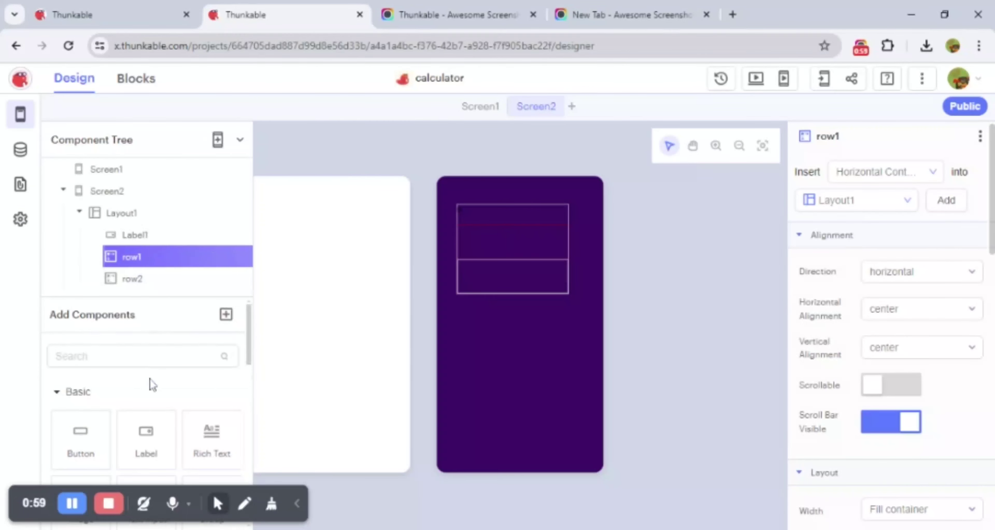
Step: Add two more labels to Screen2, outside the layout
left_click_drag(152, 439, 158, 279)
left_click_drag(145, 438, 405, 270)
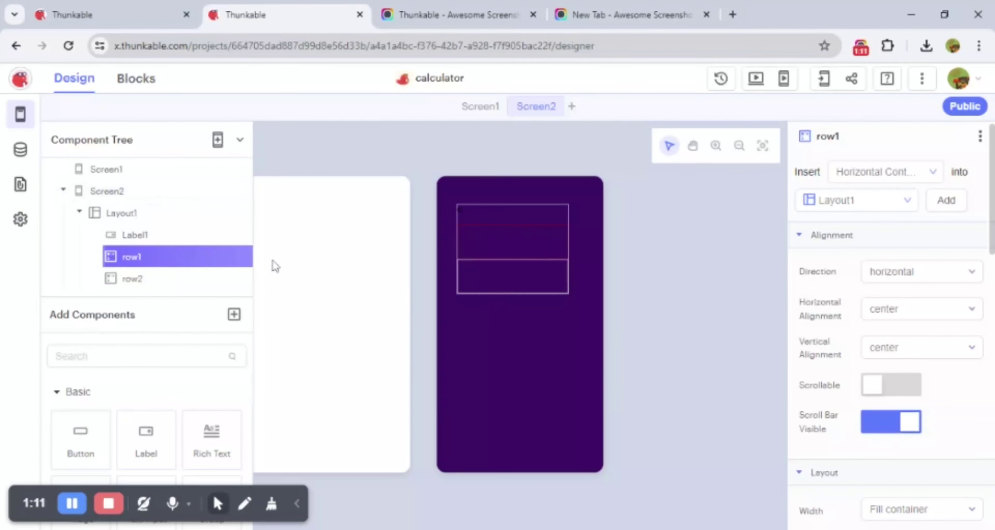
left_click_drag(146, 433, 213, 409)
left_click_drag(120, 453, 463, 290)
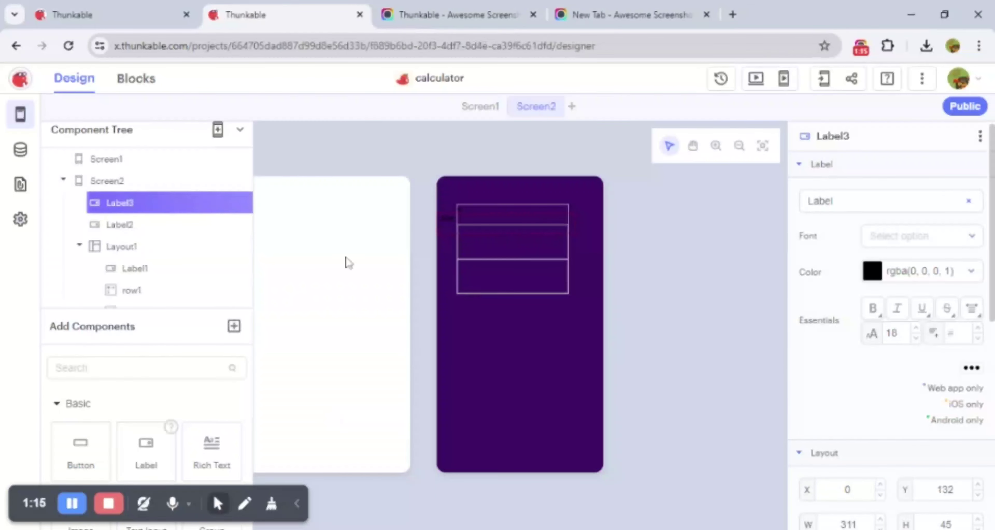
Step: Move Label2 and Label3 into Layout1 between row1 and row2, with Label2 above Label3
left_click_drag(165, 203, 159, 288)
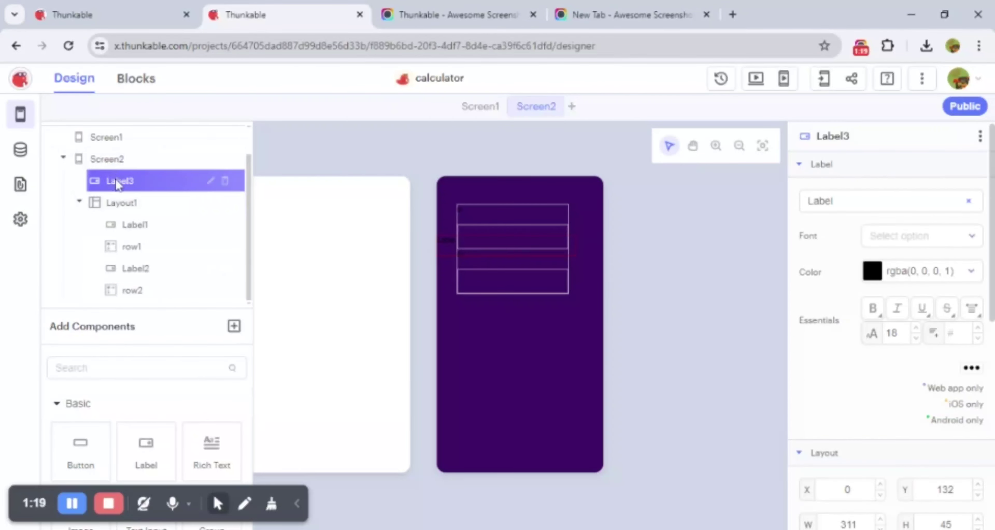
mouse_move(116, 179)
left_mouse_down()
mouse_move(123, 270)
mouse_move(115, 201)
left_mouse_up()
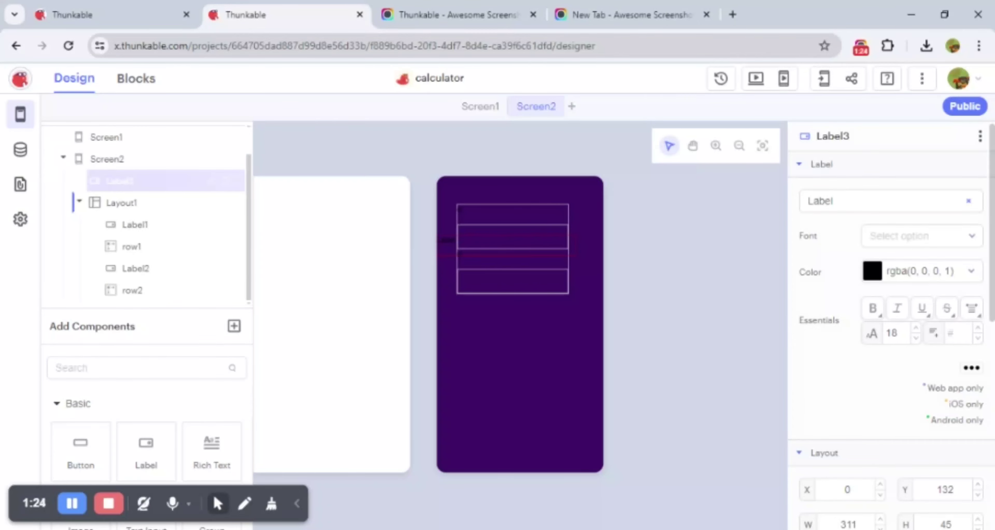
left_click_drag(116, 290, 115, 280)
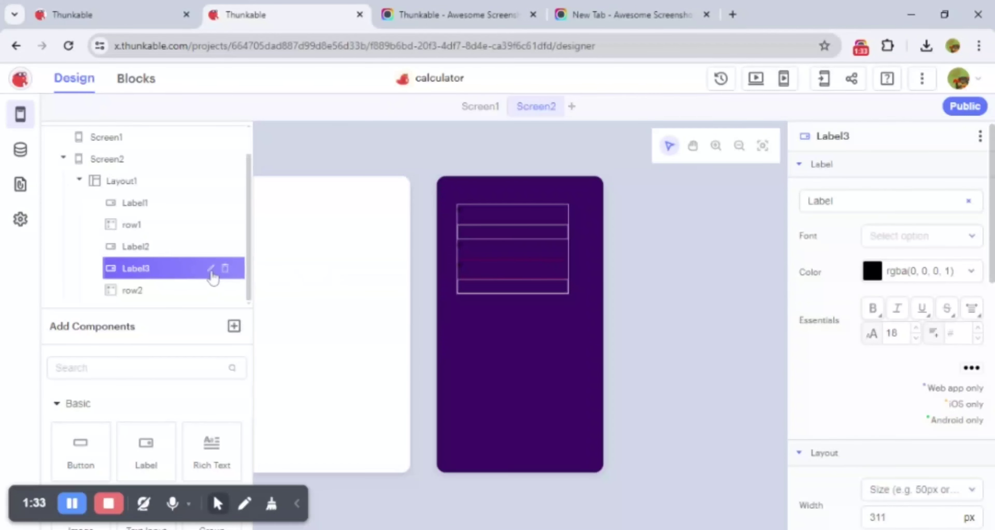
Step: Rename Label3 as output
left_click(211, 269)
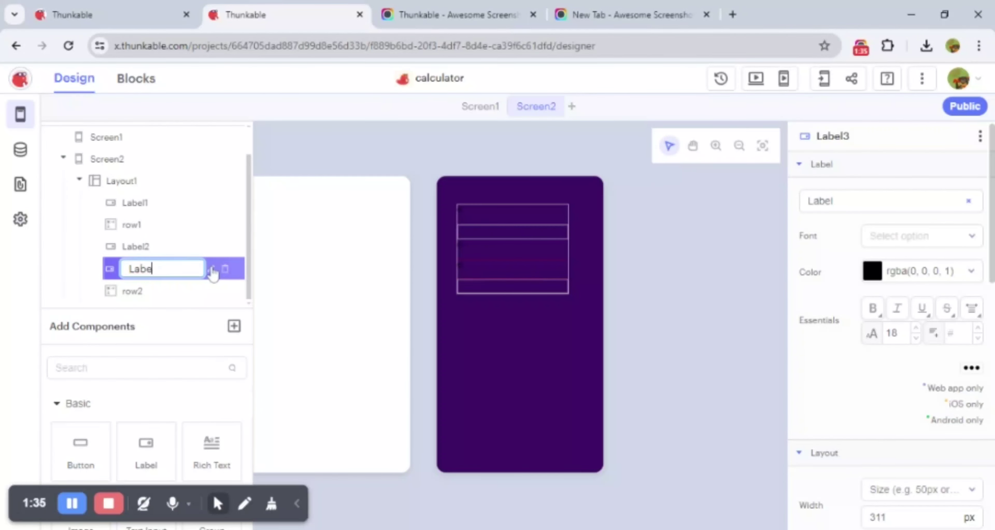
type("output")
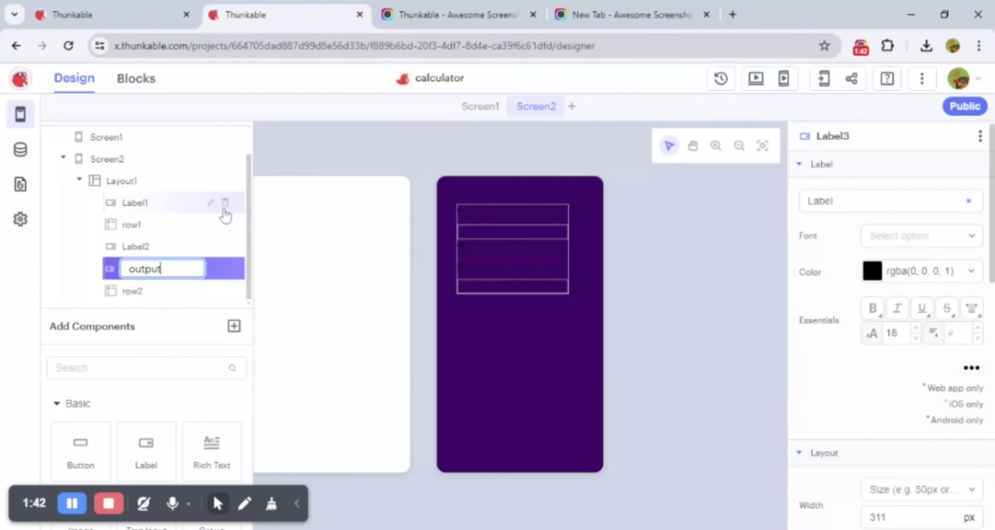
key("Return")
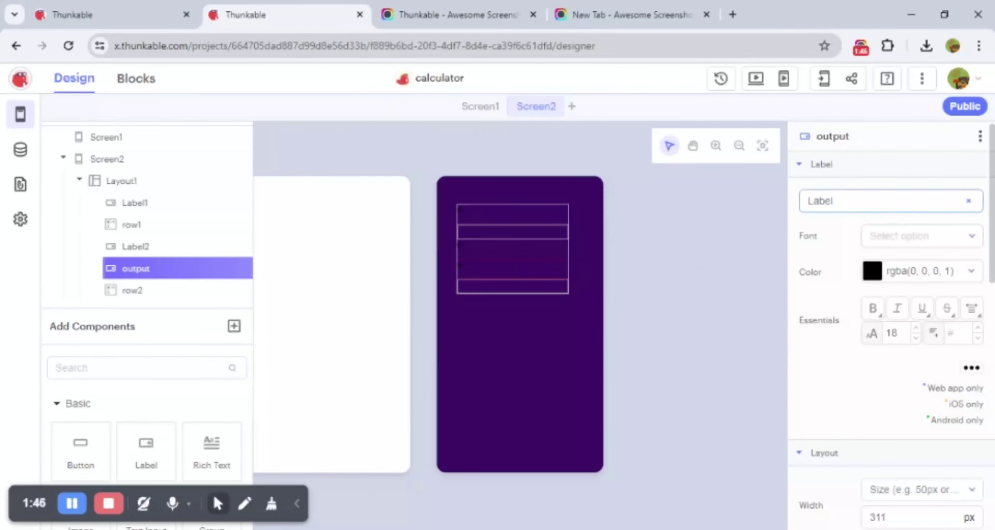
Step: Clear the output label's text and set its font size to 20
left_click_drag(833, 201, 787, 216)
key("BackSpace")
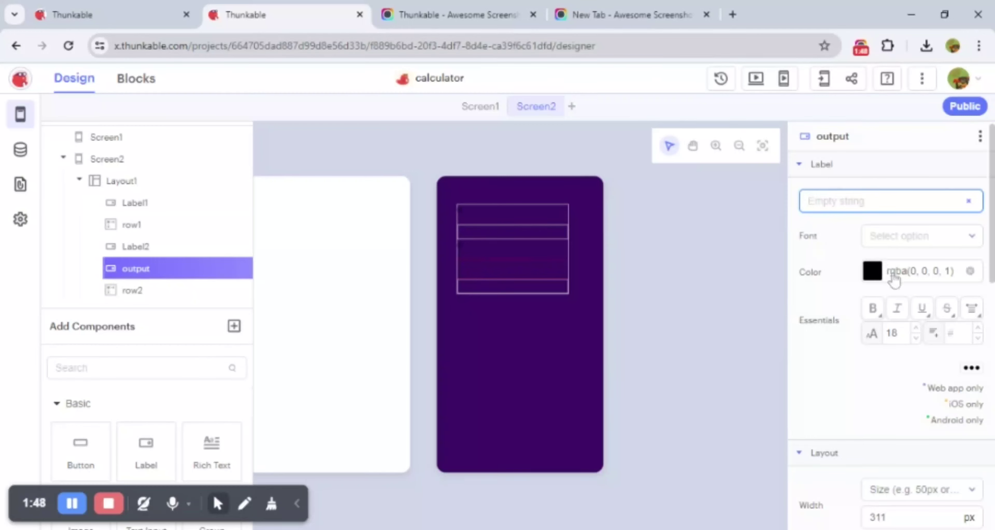
left_click_drag(901, 333, 873, 336)
type("20")
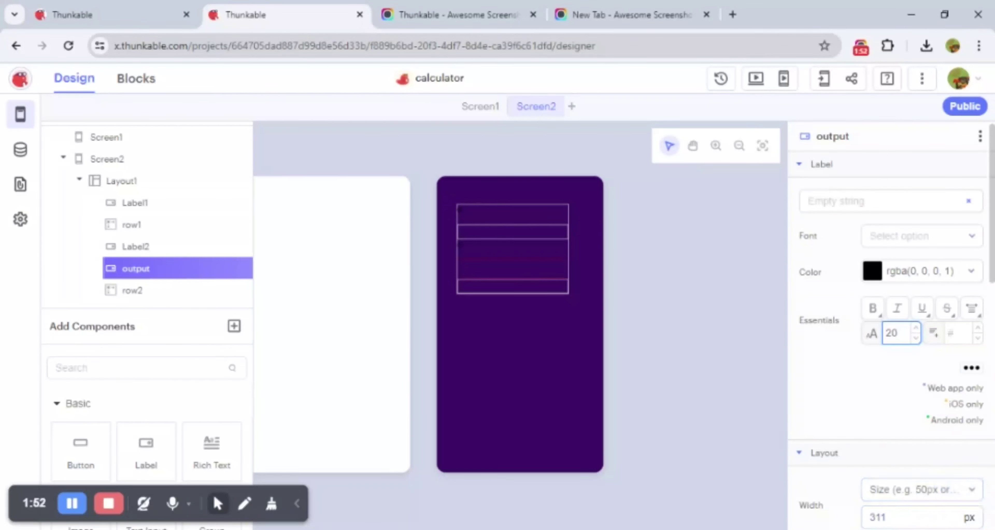
Step: Set the output label's width and height to Fit contents
scroll(900, 329, "down", 6)
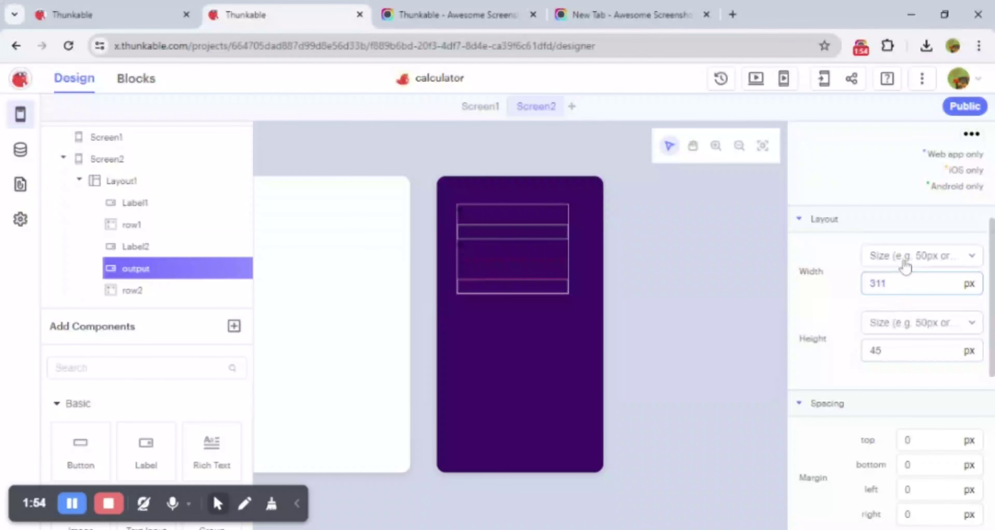
left_click(904, 257)
left_click(904, 288)
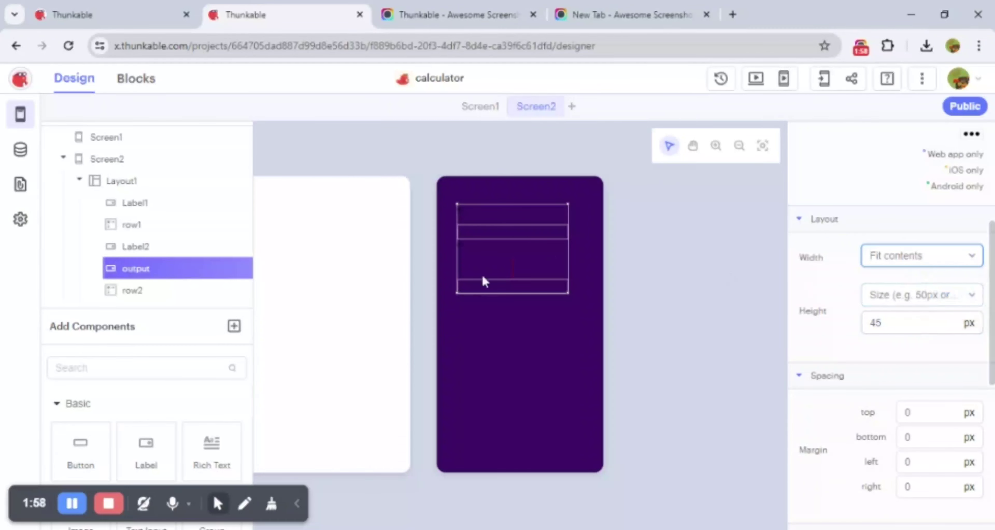
left_click(896, 298)
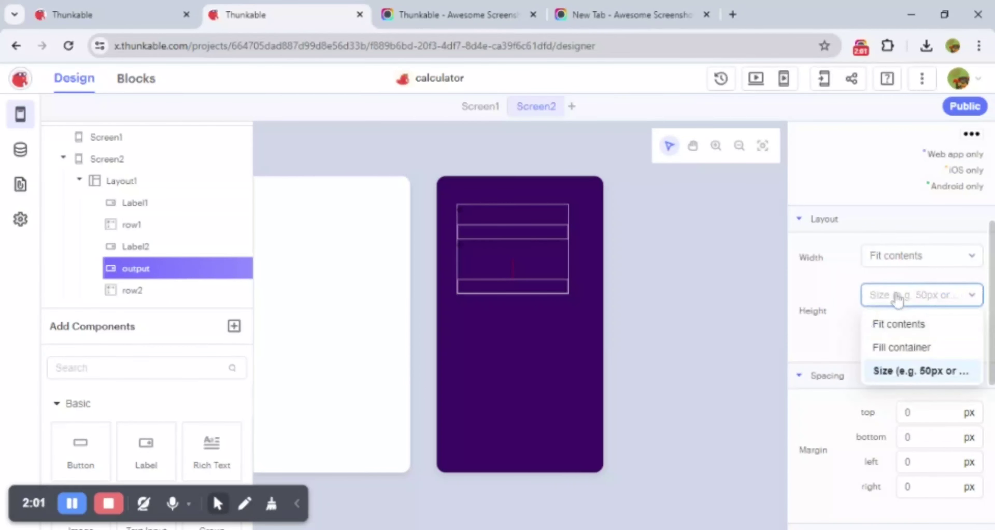
left_click(752, 323)
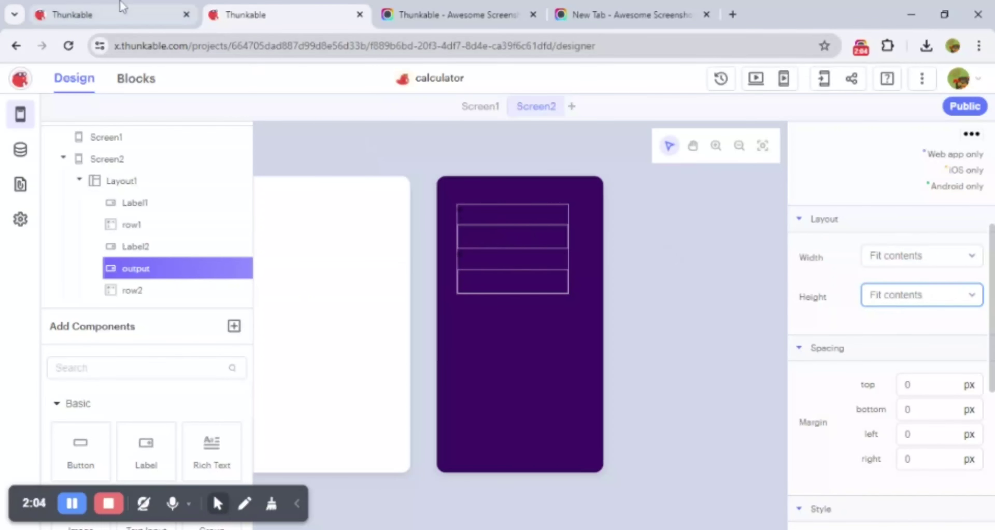
Step: Set the output label's top margin to 10 px and its text color to light grey
left_click(935, 385)
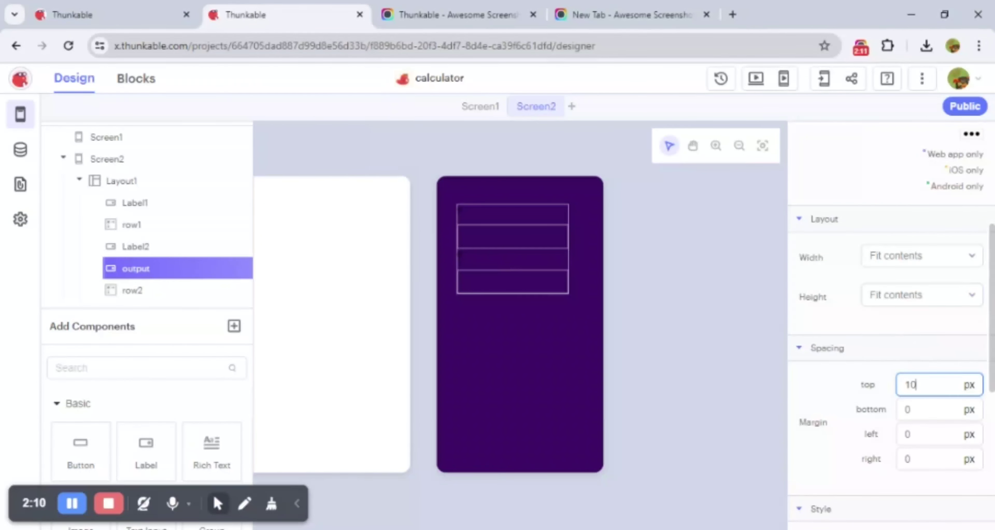
type("10")
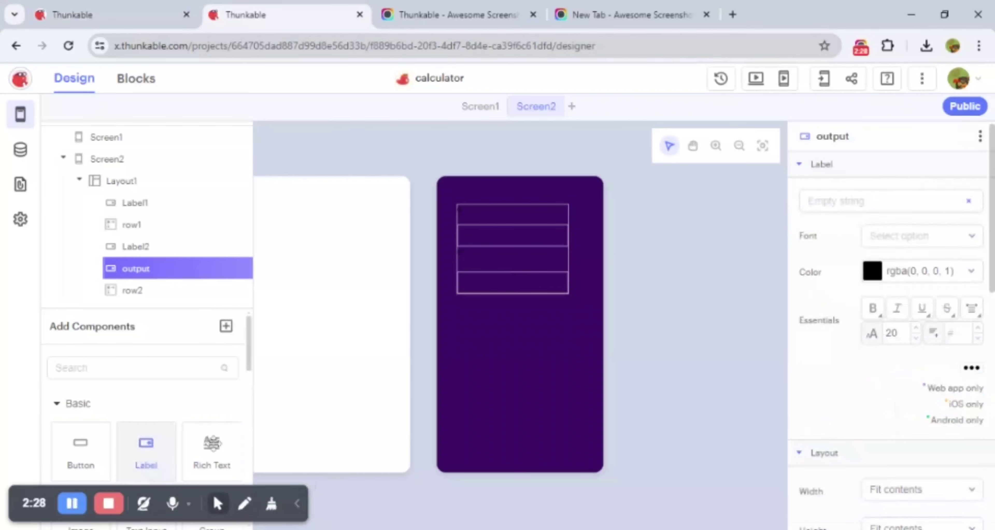
left_click(893, 272)
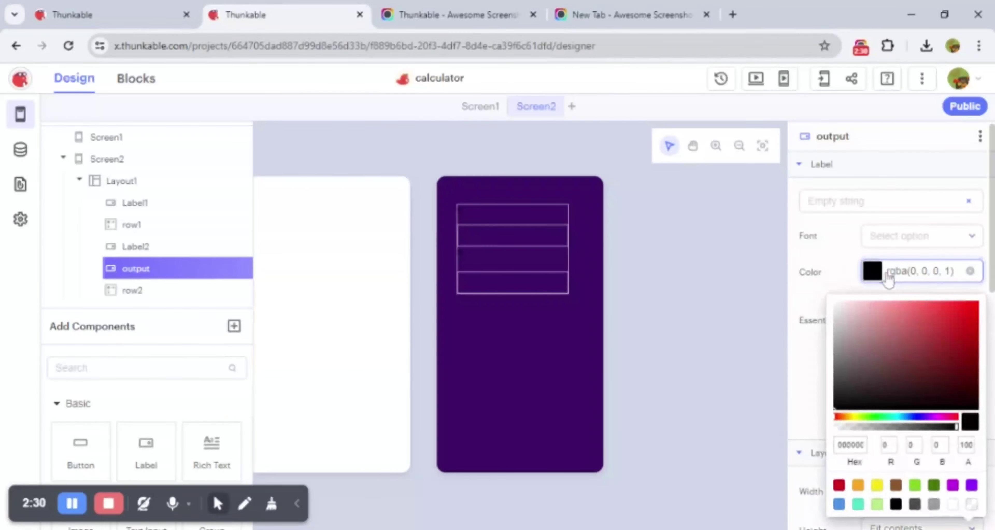
left_click(838, 328)
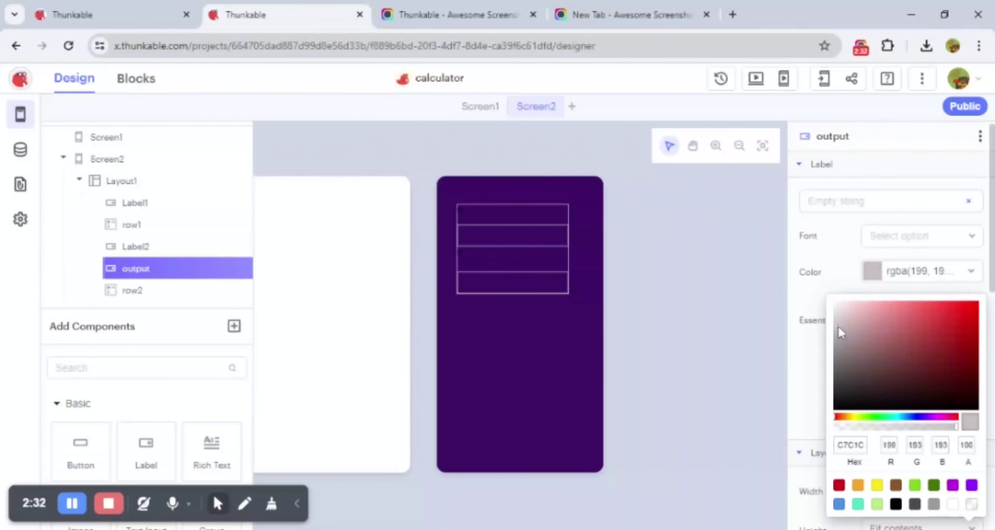
left_click(837, 319)
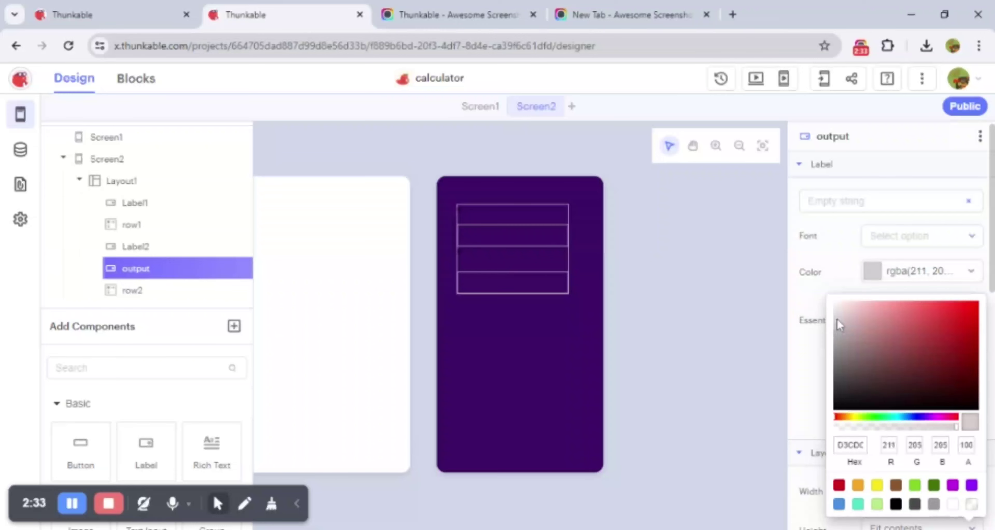
left_click(734, 307)
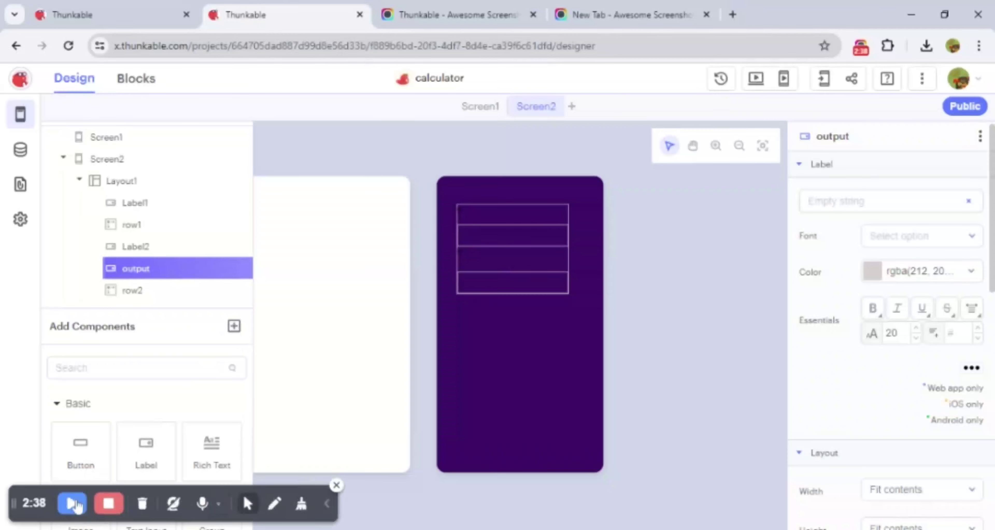
Step: Rename the row2 container as "add& sub"
left_click(182, 290)
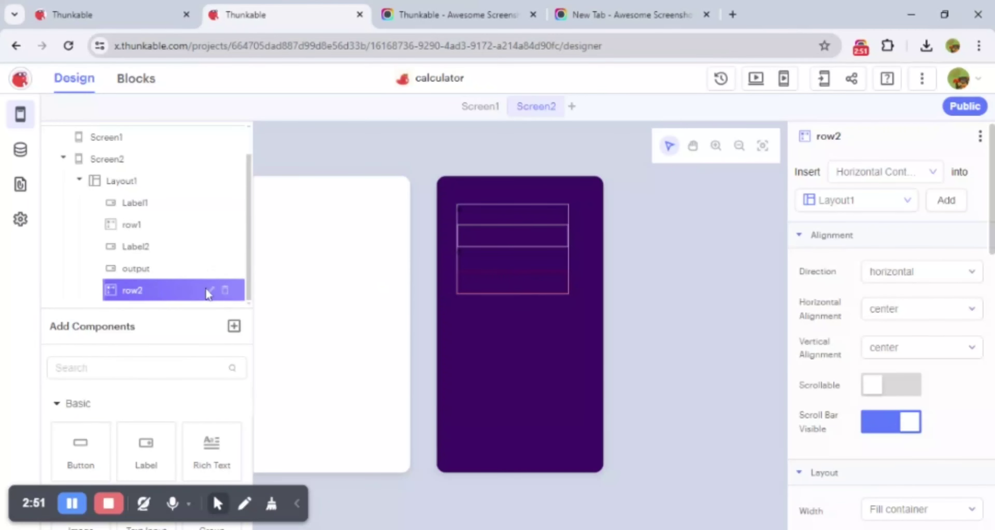
left_click(212, 291)
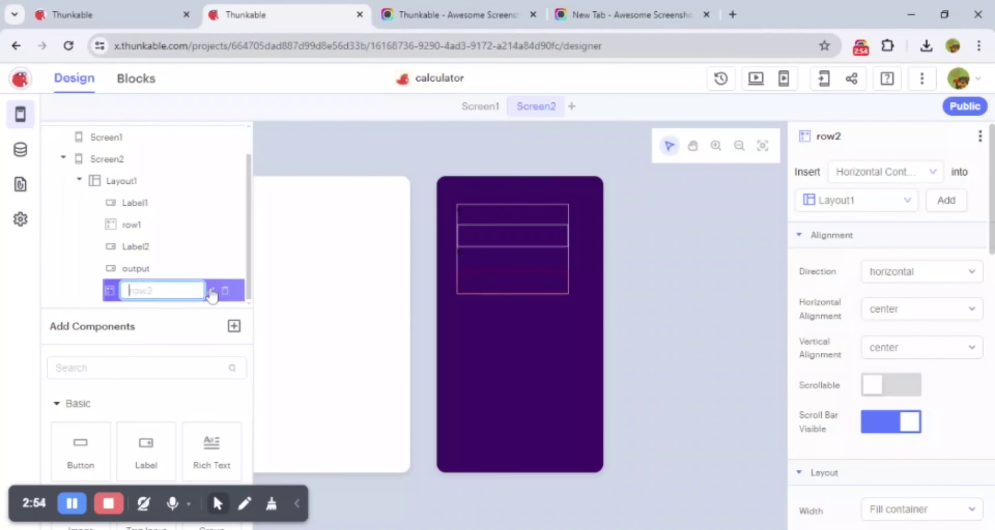
type("add")
type("& sub")
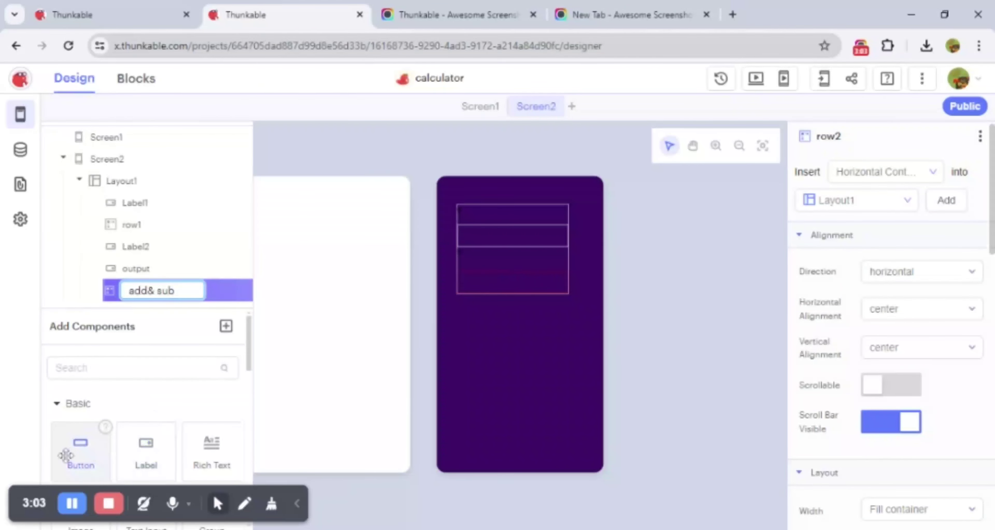
Step: Place four buttons side by side in the add& sub row, shrinking each so that all fit
left_click_drag(67, 452, 500, 282)
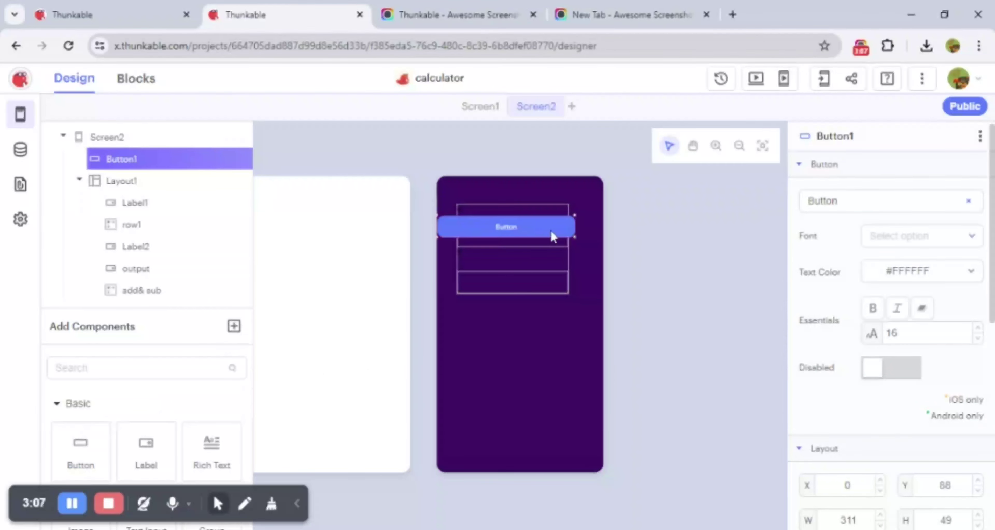
left_click_drag(574, 236, 496, 290)
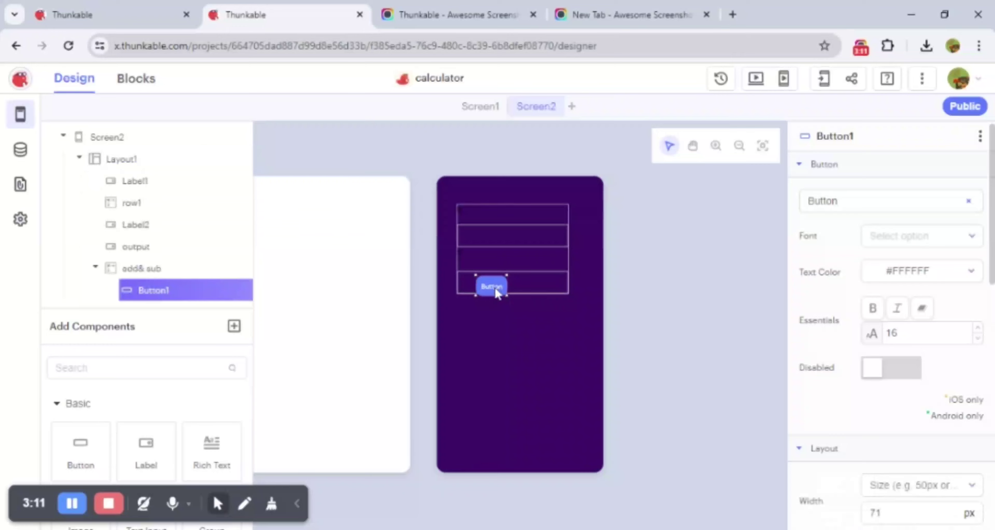
left_click_drag(80, 450, 546, 272)
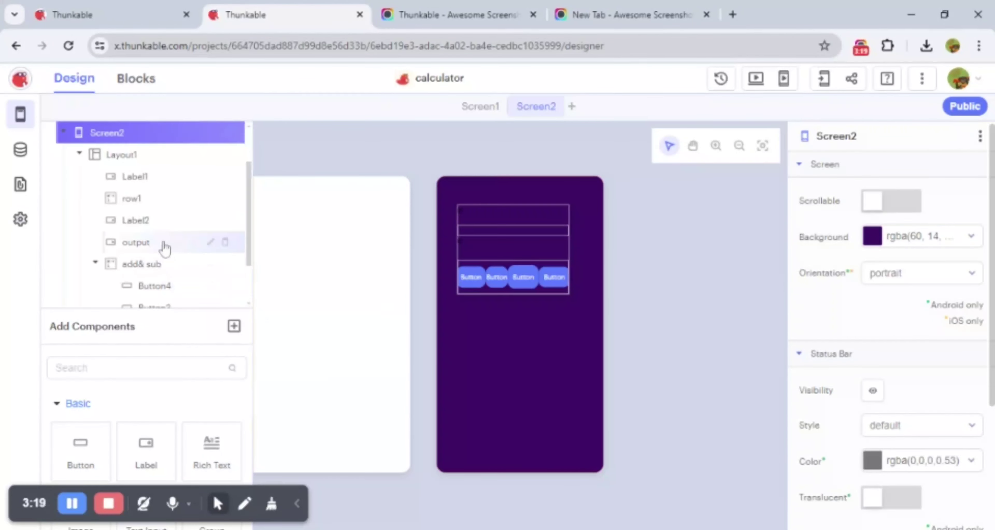
Step: Insert two more horizontal containers into Layout1 and stretch the layout down to give the rows more height
left_click(155, 155)
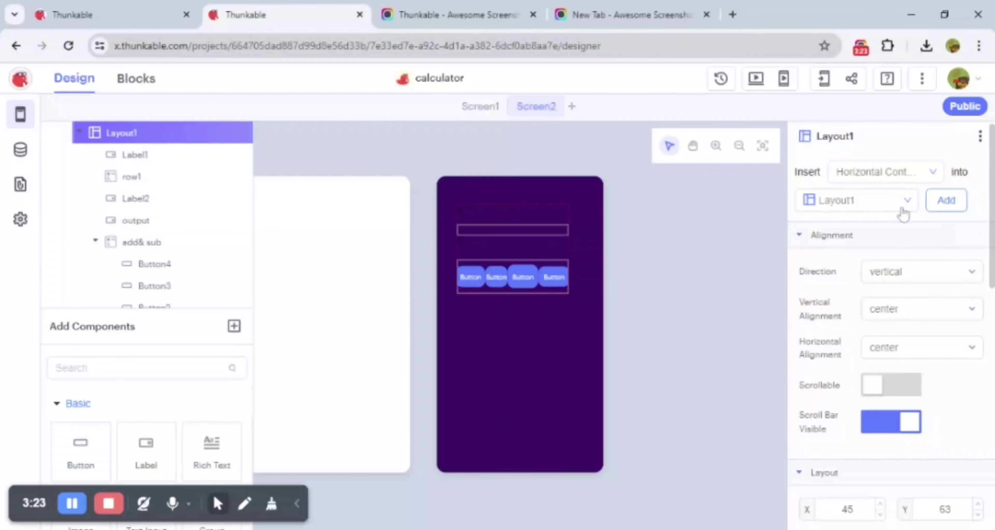
left_click(947, 205)
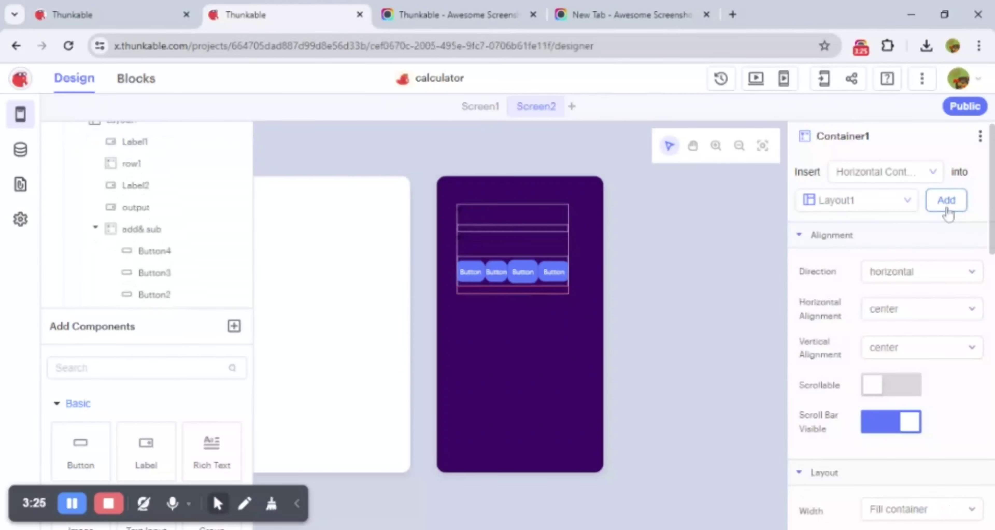
left_click(942, 204)
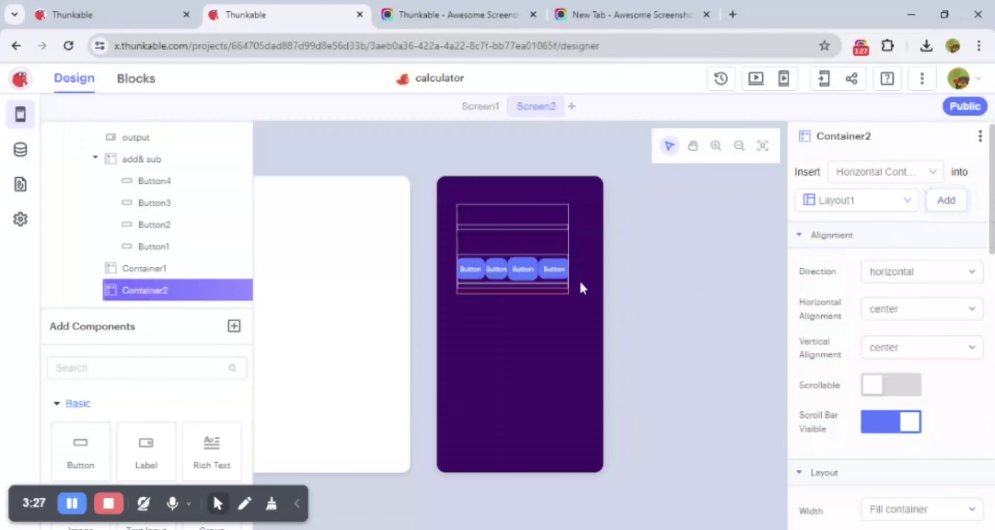
left_click_drag(574, 405, 571, 411)
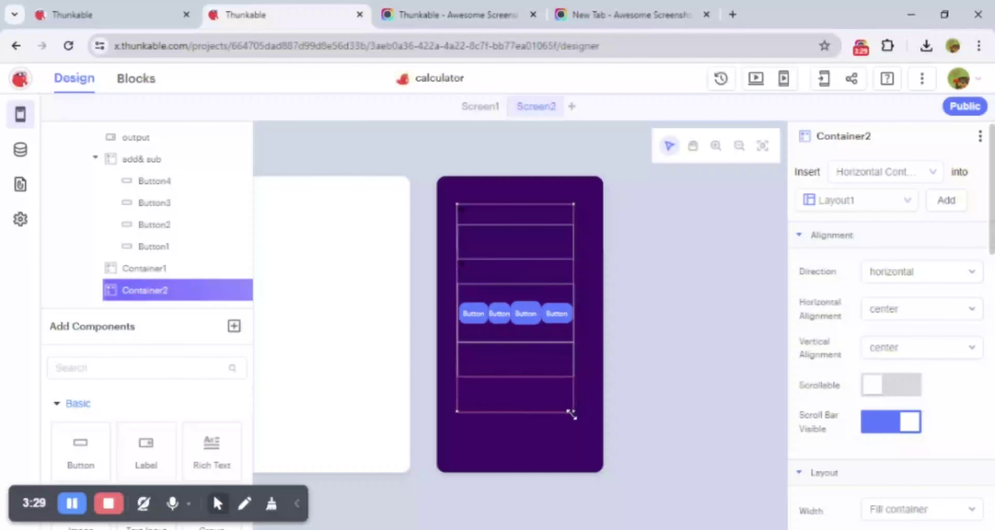
left_click(529, 371)
left_click(522, 344)
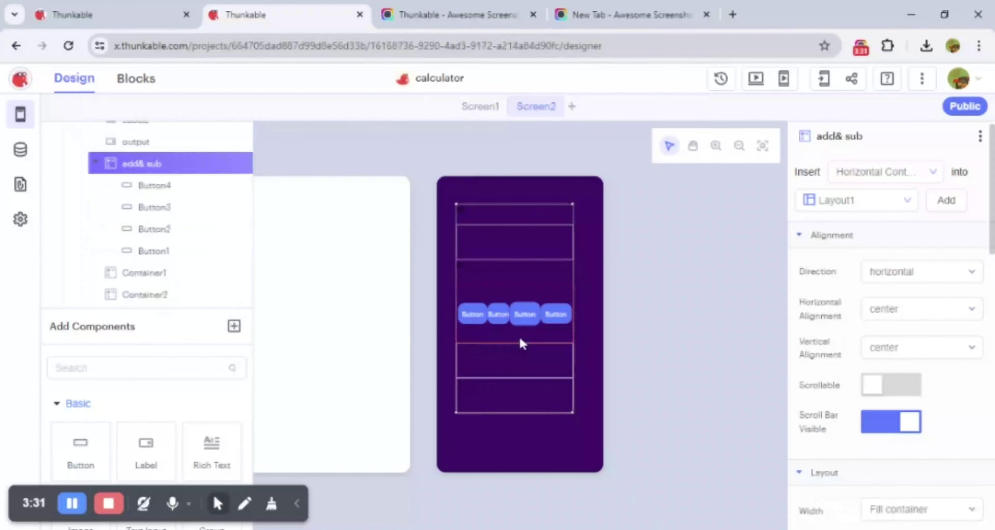
left_click(526, 367)
left_click(530, 401)
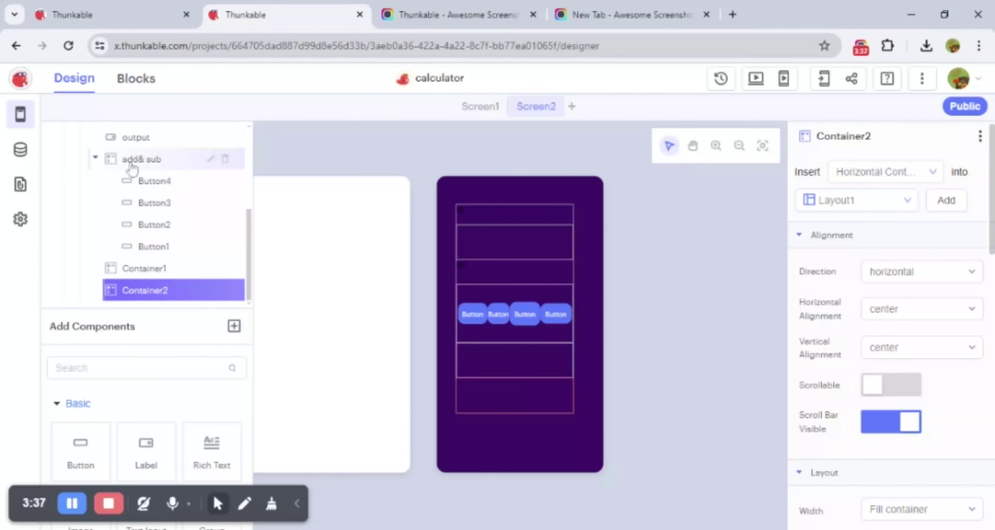
Step: Rename Container1 as add&sun1
left_click(149, 273)
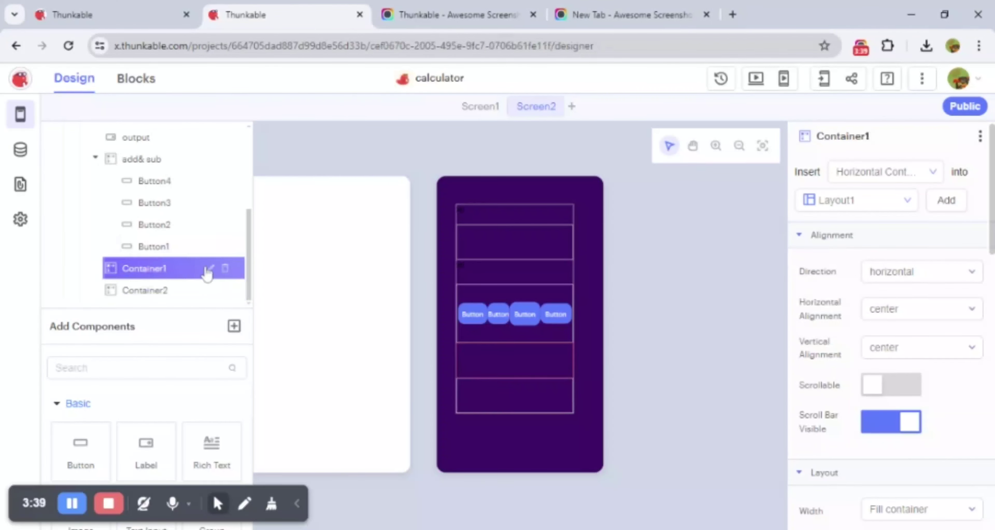
left_click(209, 269)
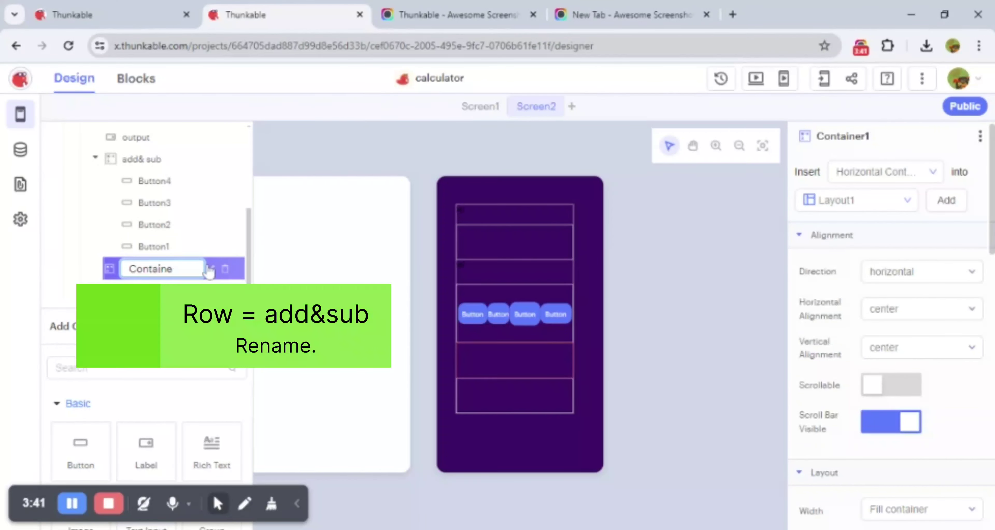
type("add&s")
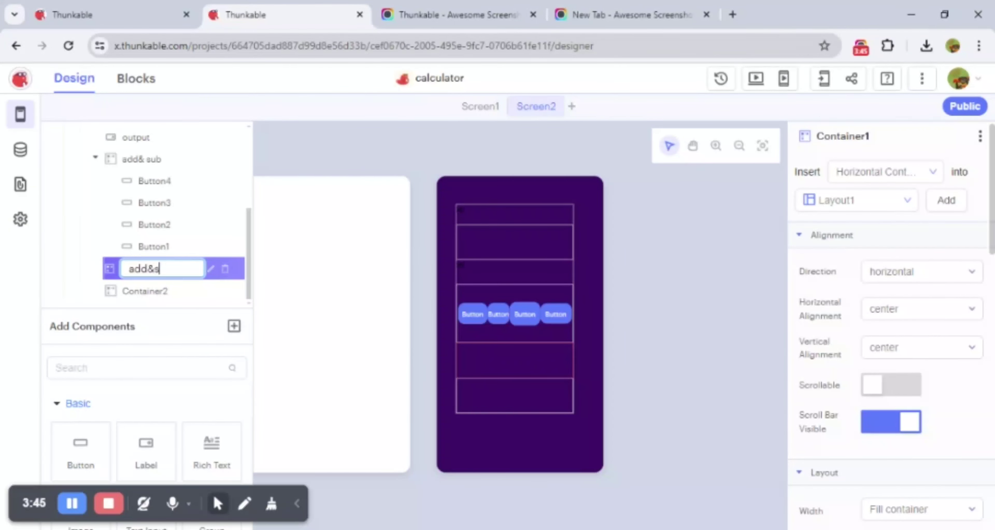
type("un1")
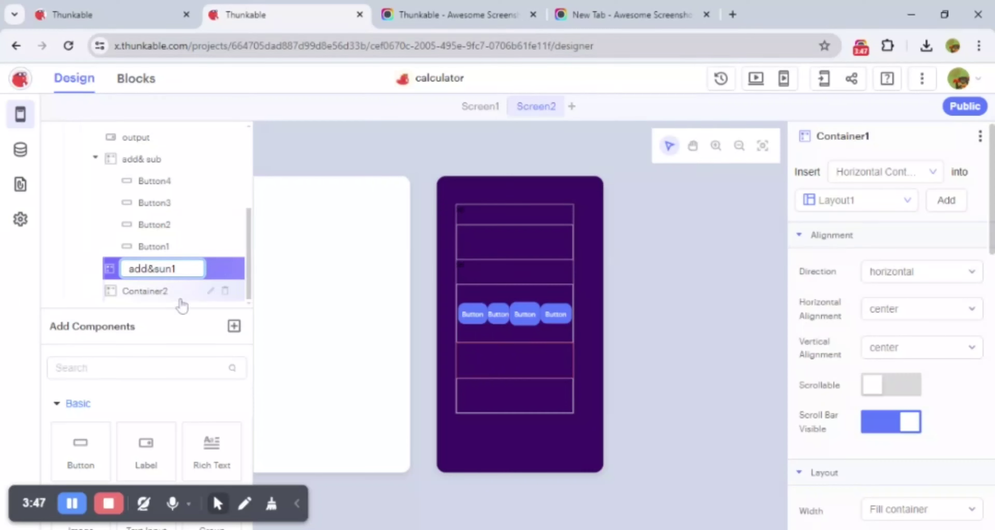
Step: Rename Container2 as add&sub2
left_click(209, 291)
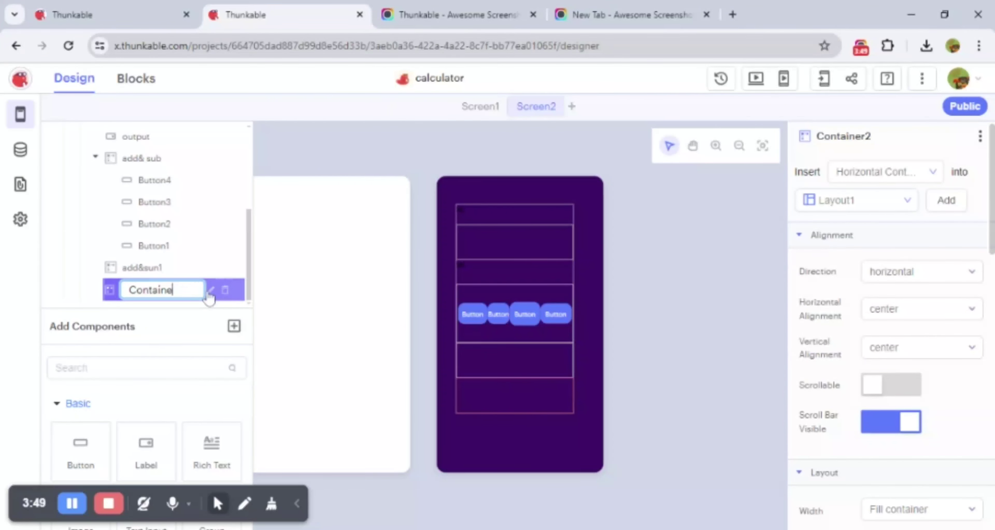
key("BackSpace")
key("BackSpace")
key("BackSpace")
key("BackSpace")
key("BackSpace")
key("BackSpace")
key("BackSpace")
key("BackSpace")
type("add&sub2")
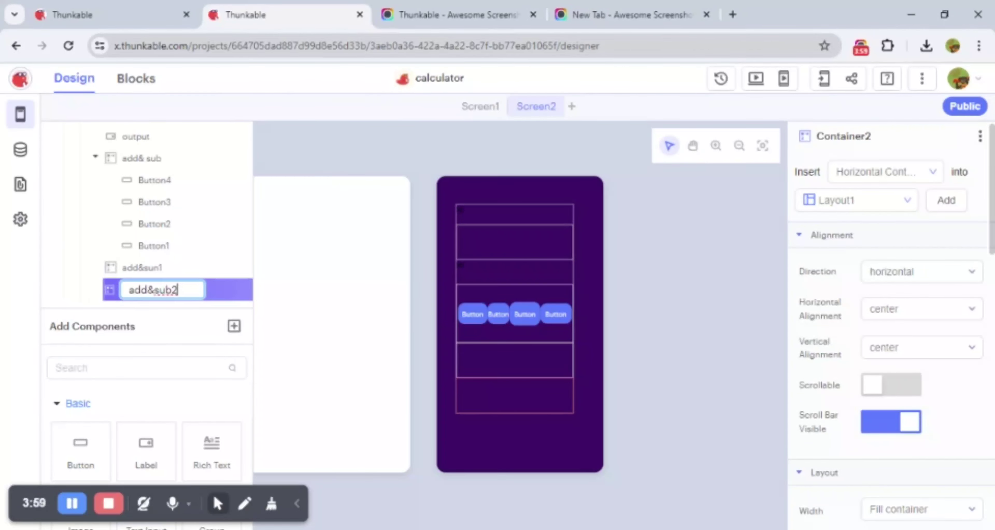
left_click(77, 513)
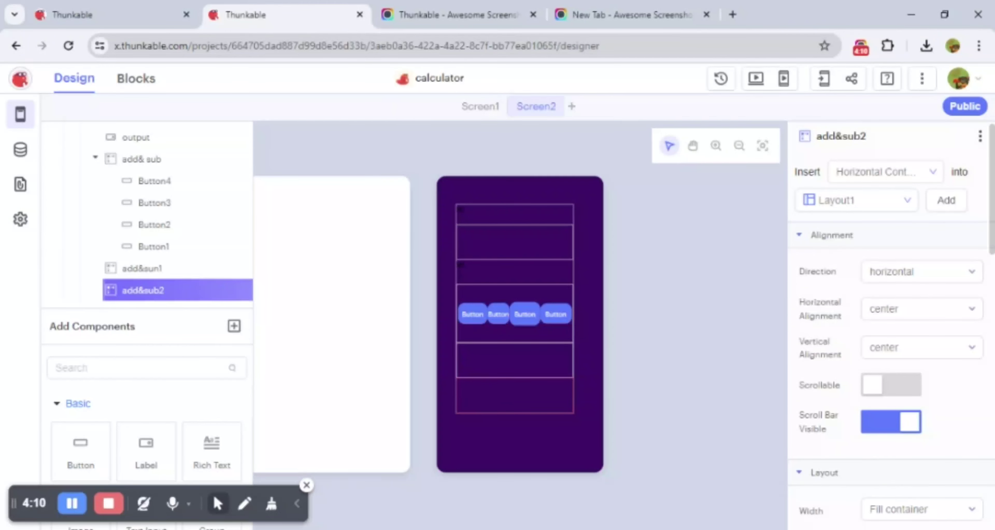
Step: Add small buttons to the add&sun1 row until it holds four side by side
left_click(176, 276)
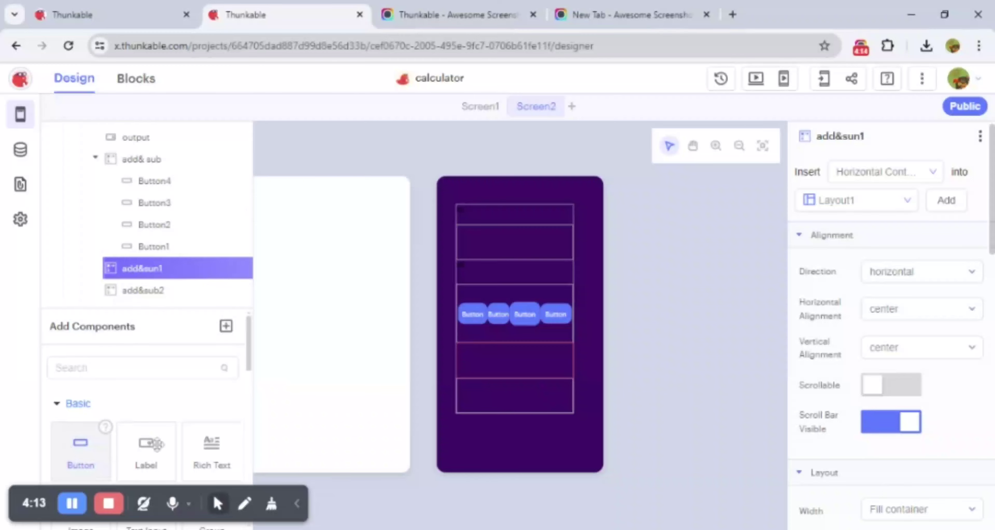
left_click_drag(157, 445, 477, 361)
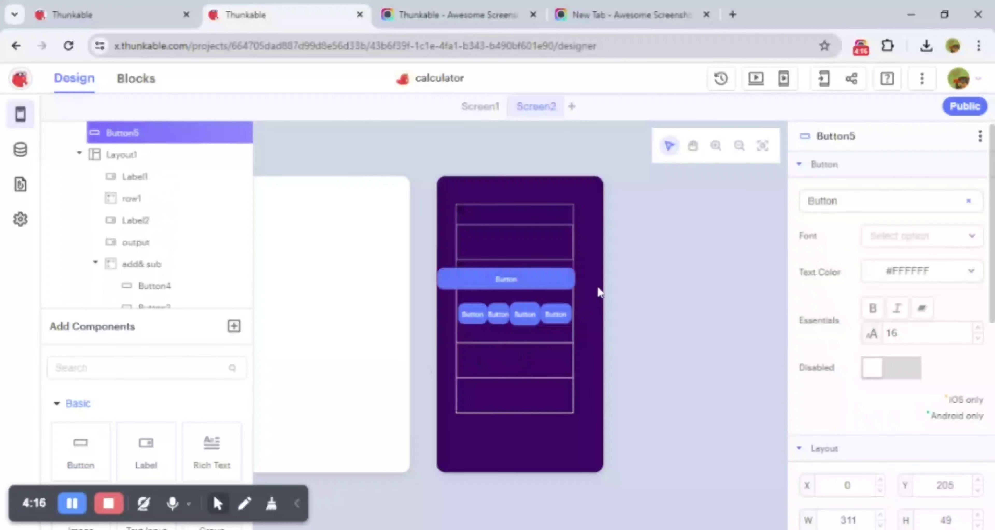
left_click_drag(575, 288, 493, 369)
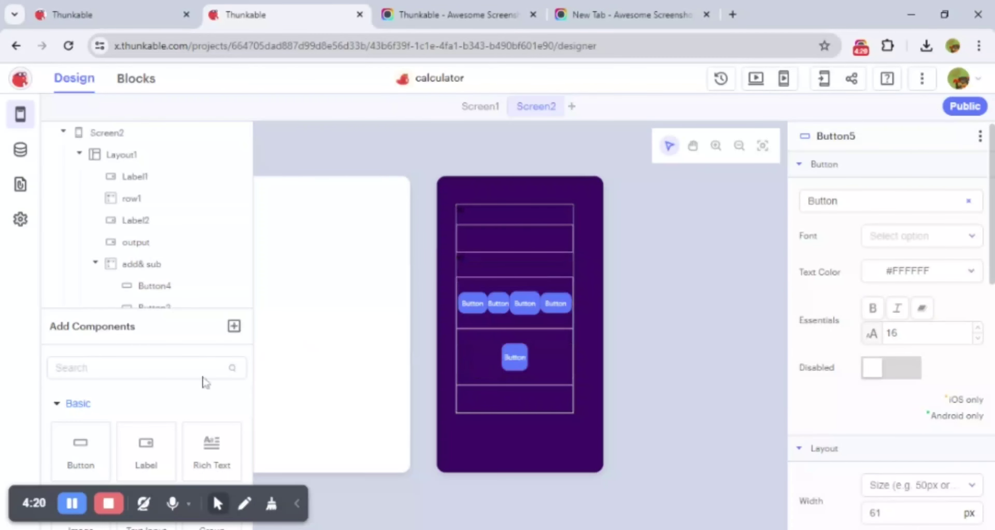
left_click_drag(77, 451, 506, 344)
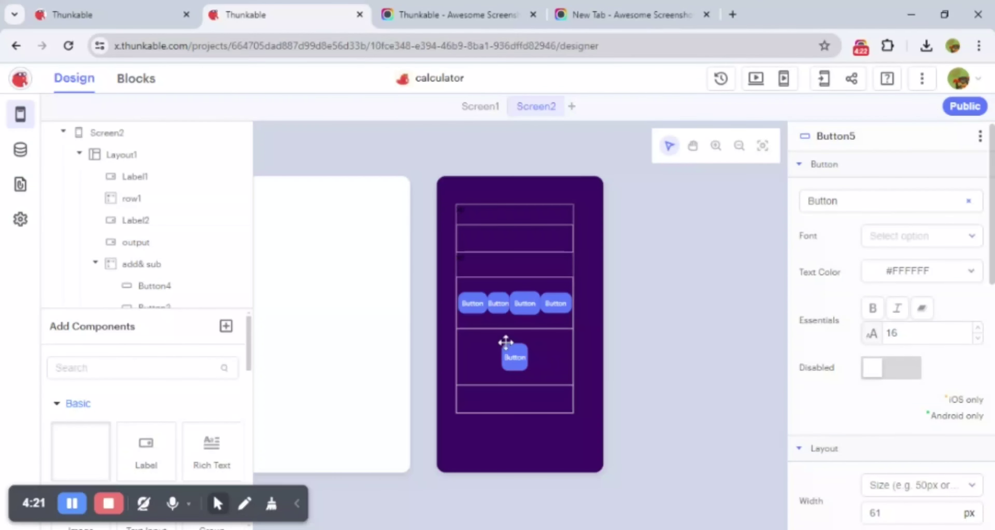
left_click_drag(576, 284, 483, 355)
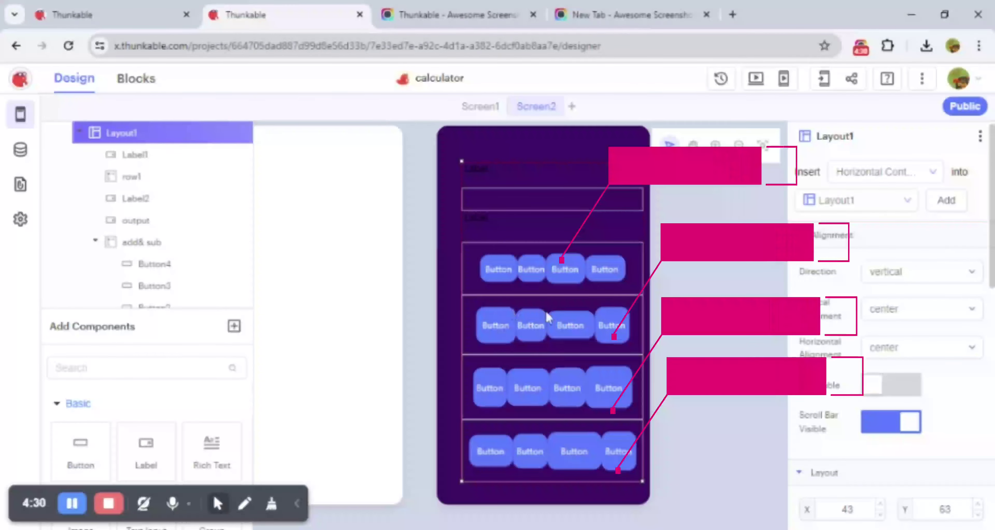
Step: Set the text of the first button in the add& sub row to 7
left_click(510, 267)
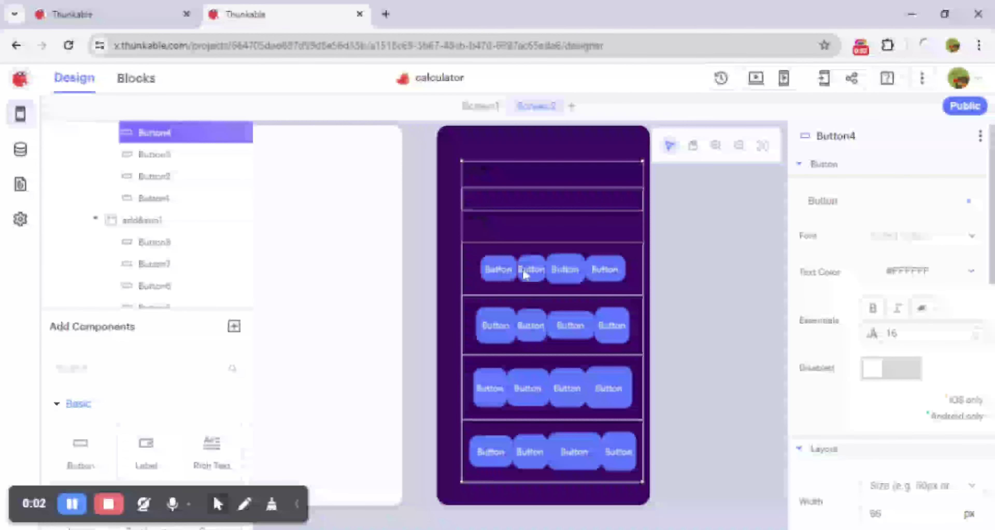
double_click(827, 200)
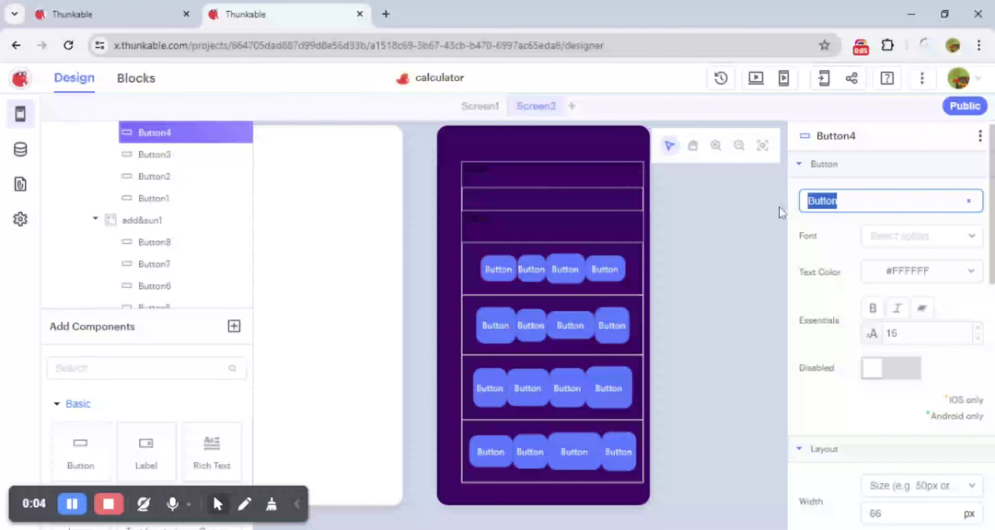
type("7")
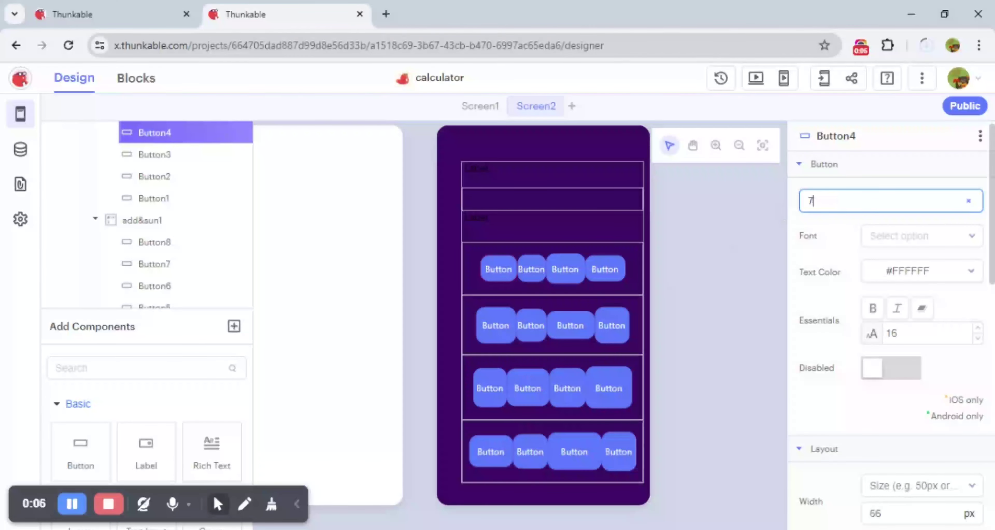
key("Tab")
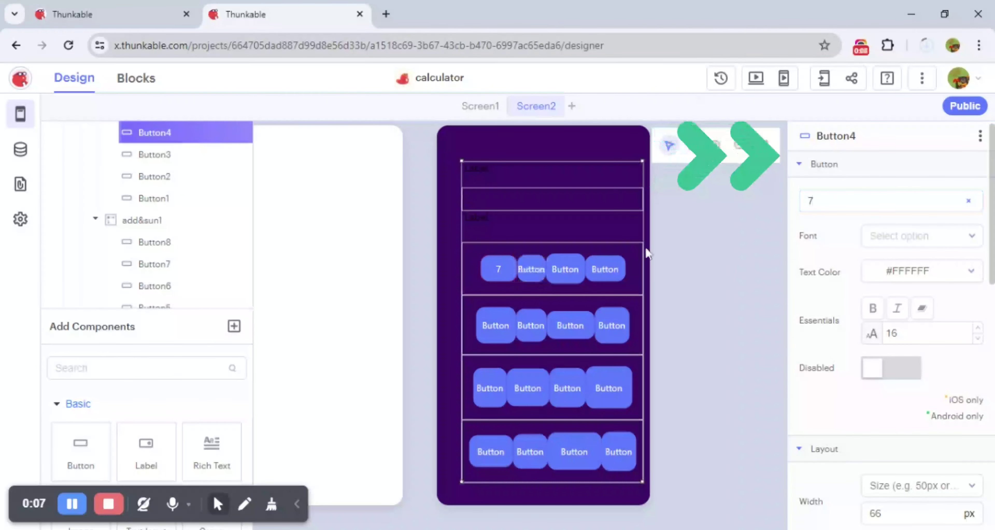
key("Tab")
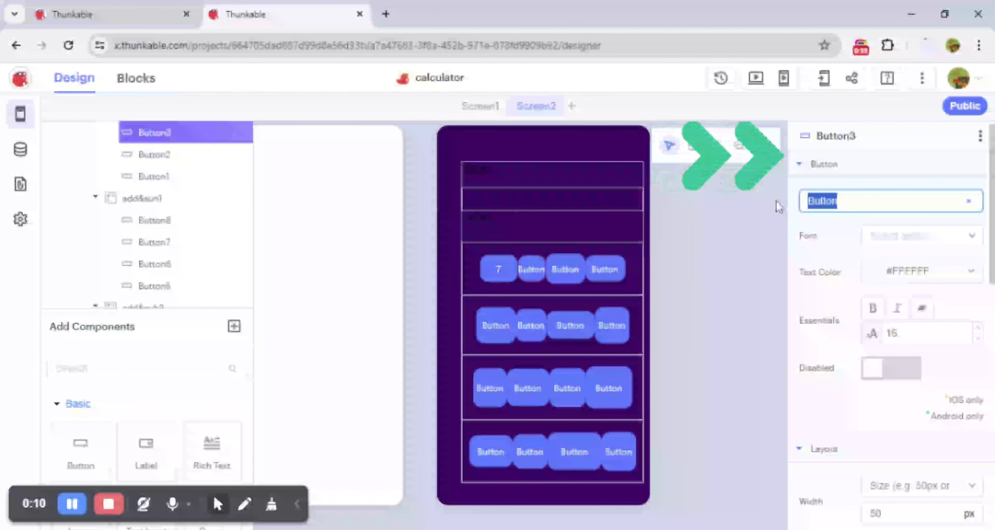
Step: Set the text of the second button in the add& sub row to 8
type("8")
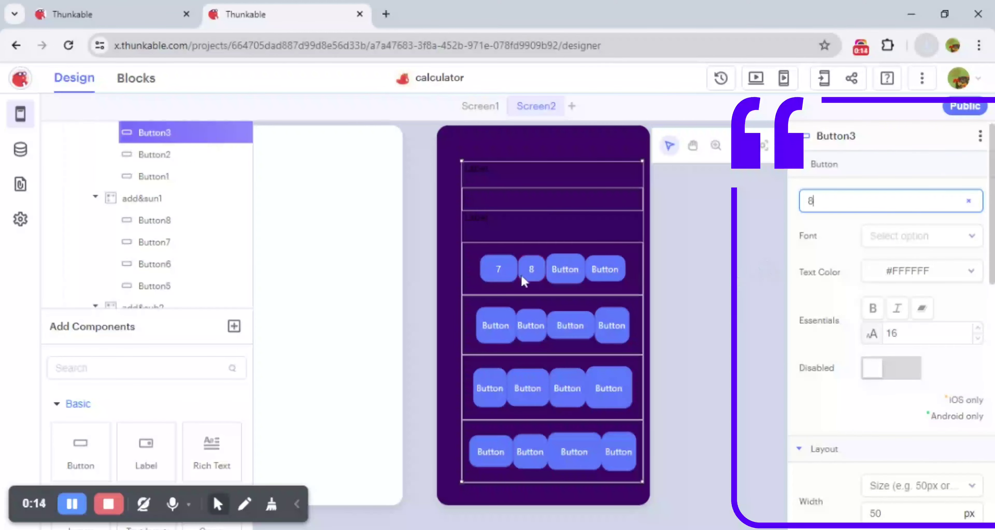
left_click(481, 277)
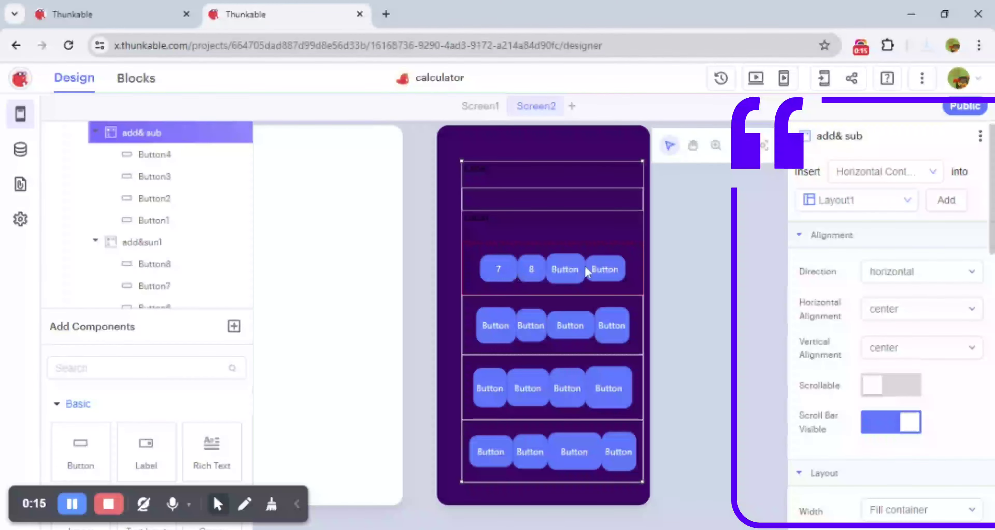
Step: Set the font size of the 7 button to 30
left_click(501, 274)
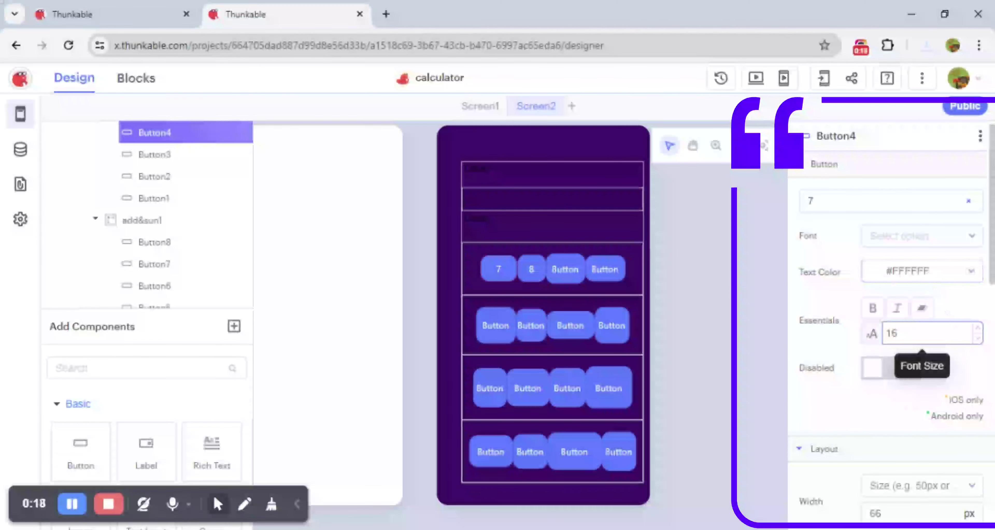
double_click(892, 333)
type("30")
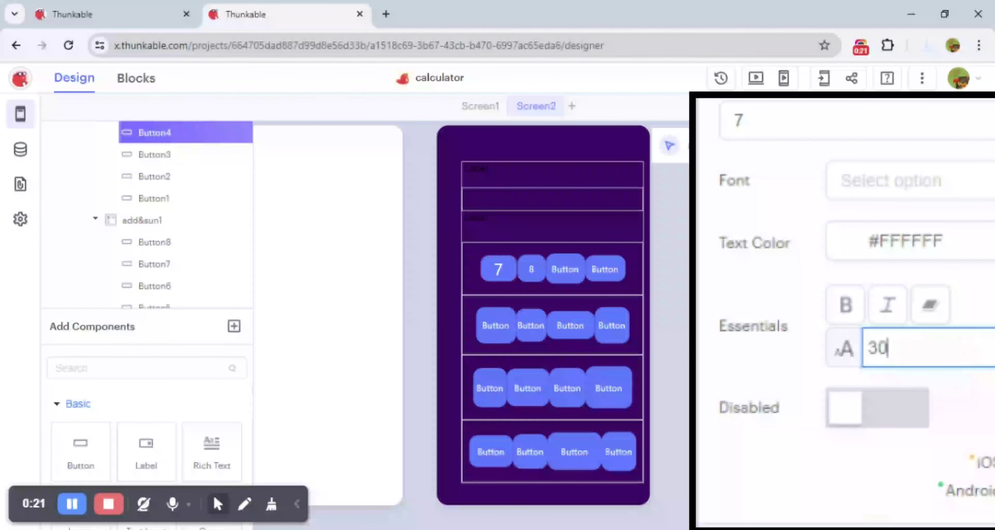
Step: Set both the width and the height of the 7 button to 50 px
scroll(857, 340, "down", 5)
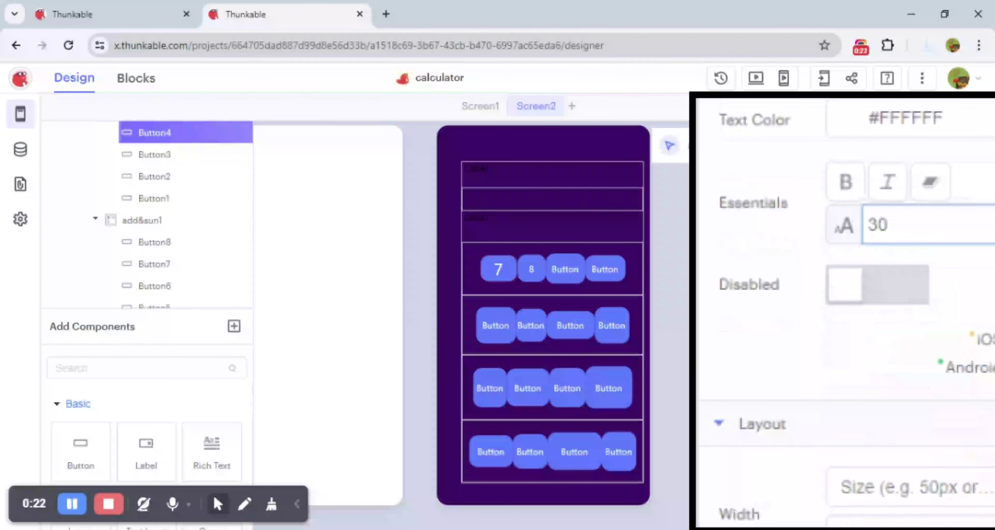
scroll(842, 309, "down", 3)
double_click(831, 130)
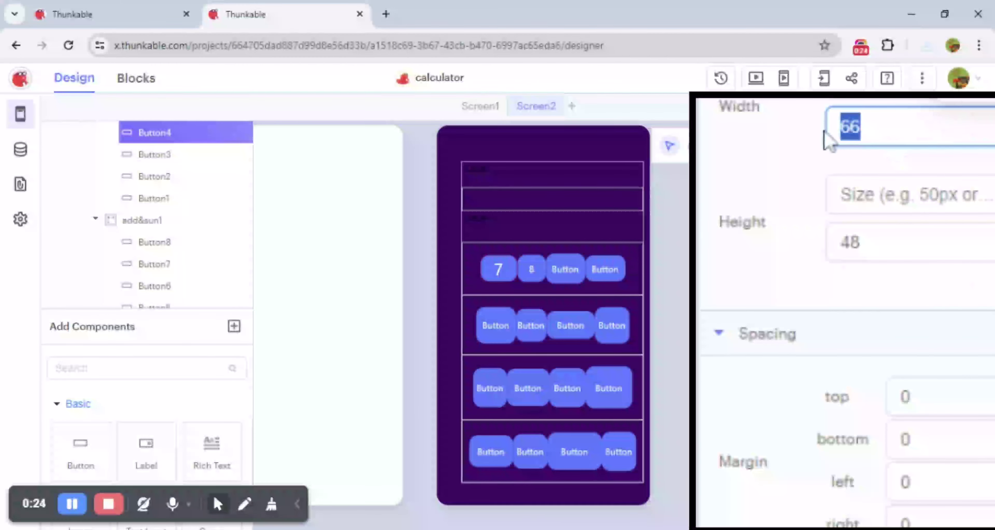
type("50")
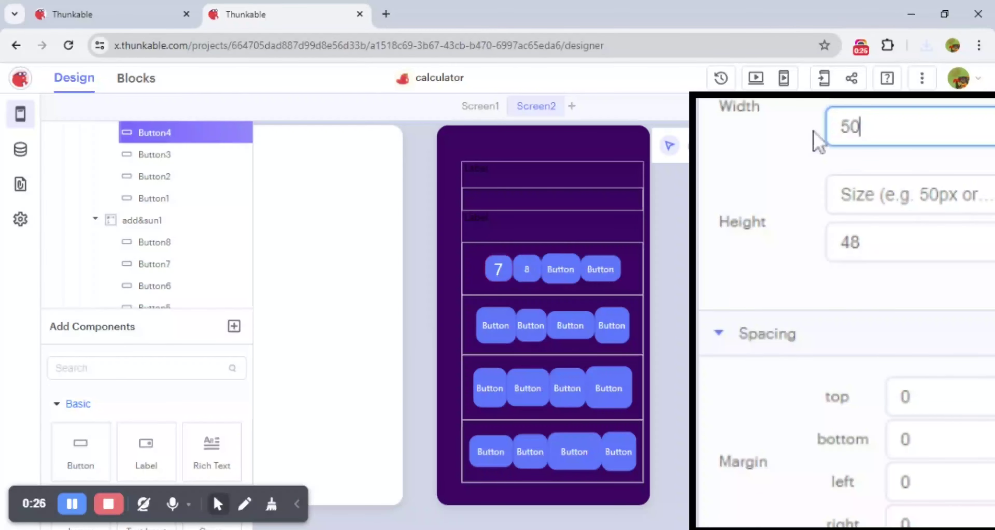
double_click(907, 232)
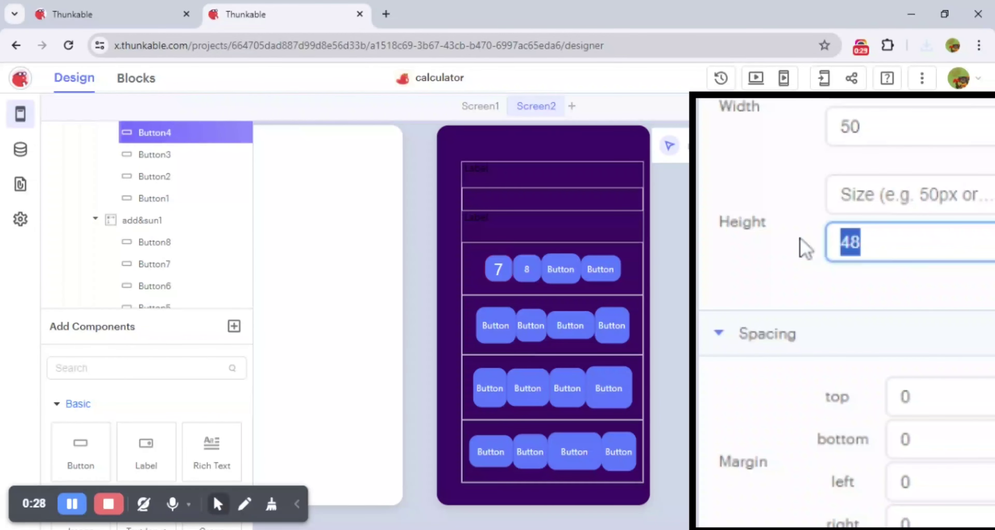
type("50")
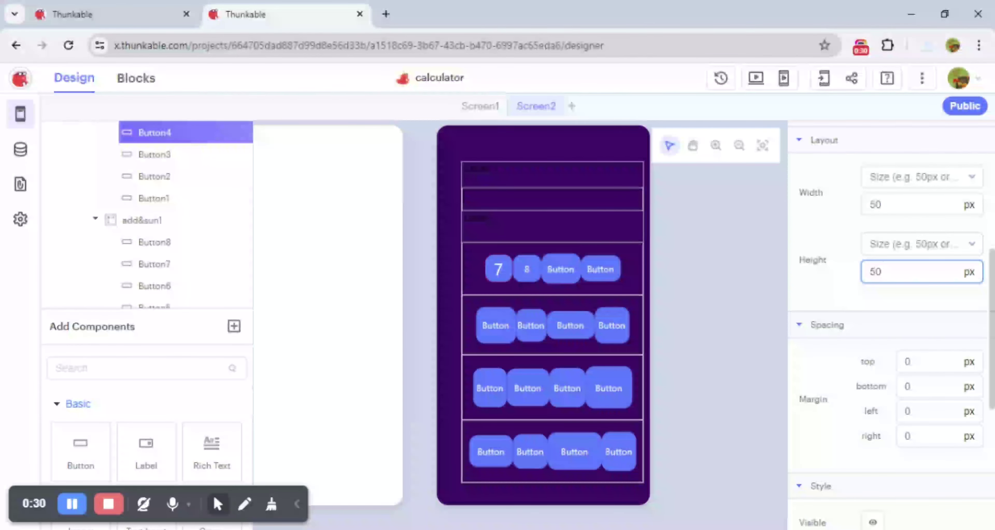
Step: Give the 7 button a top margin of 10 px
scroll(939, 309, "down", 3)
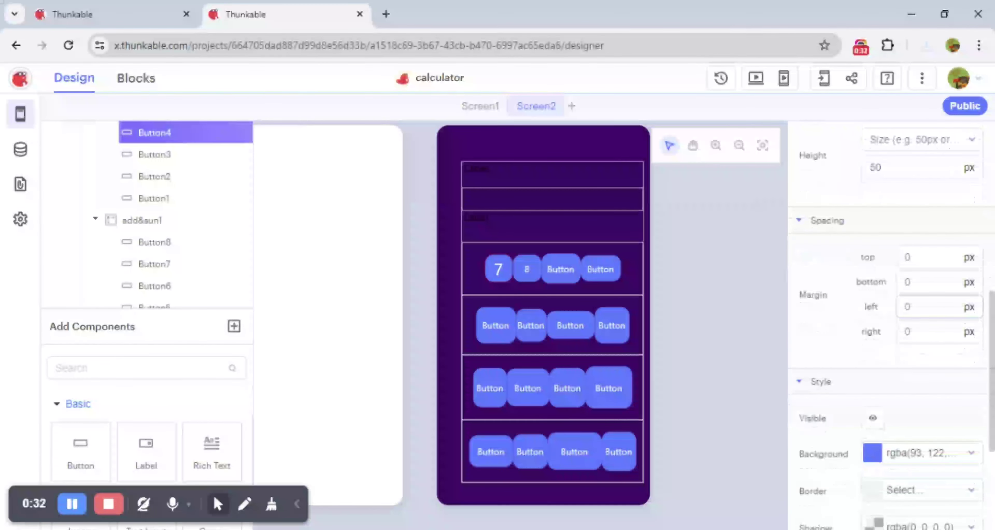
double_click(906, 257)
type("10")
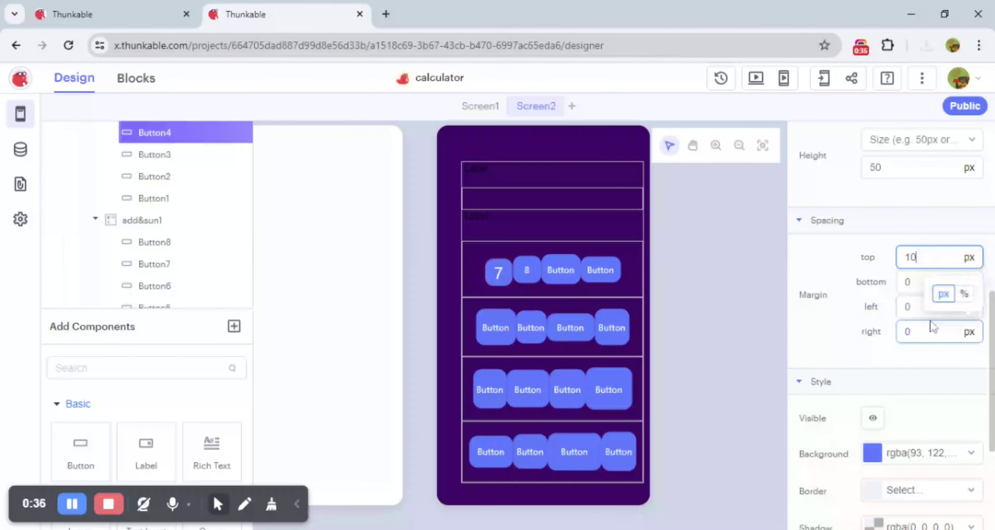
double_click(907, 331)
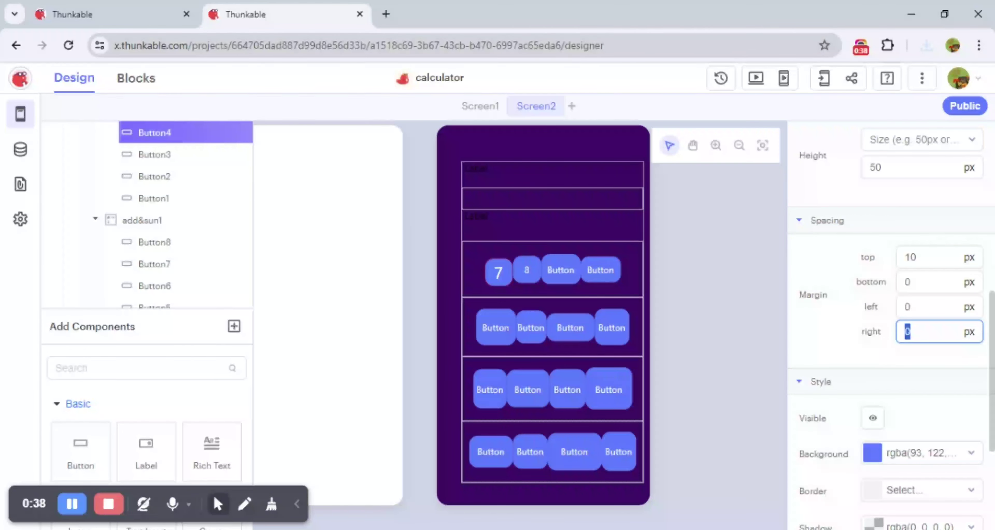
Step: Make the 7 button round by setting its border radius to 100
scroll(893, 298, "down", 5)
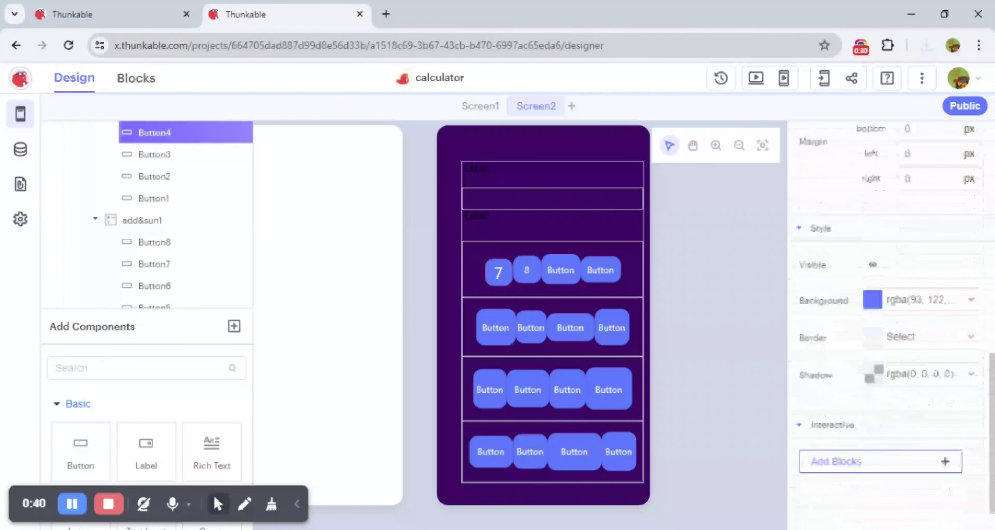
left_click(911, 306)
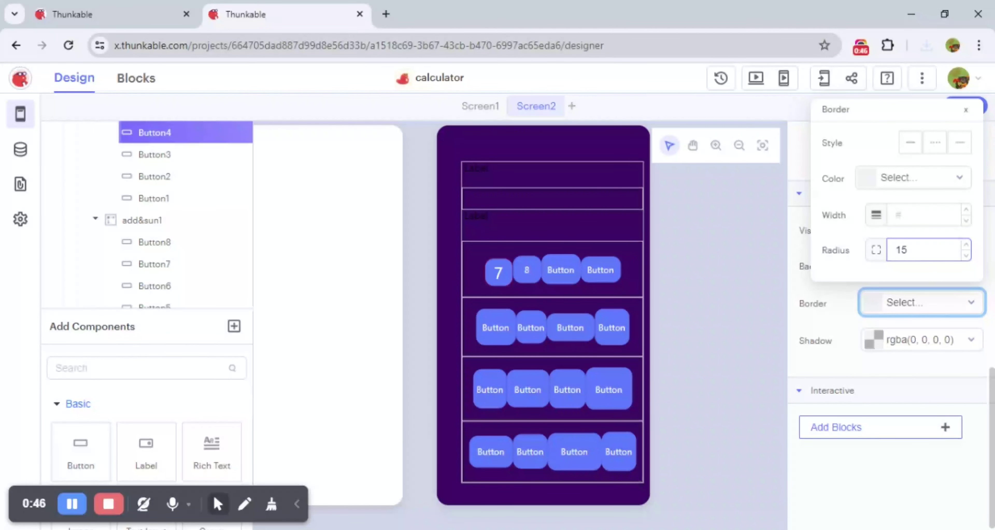
left_click(920, 250)
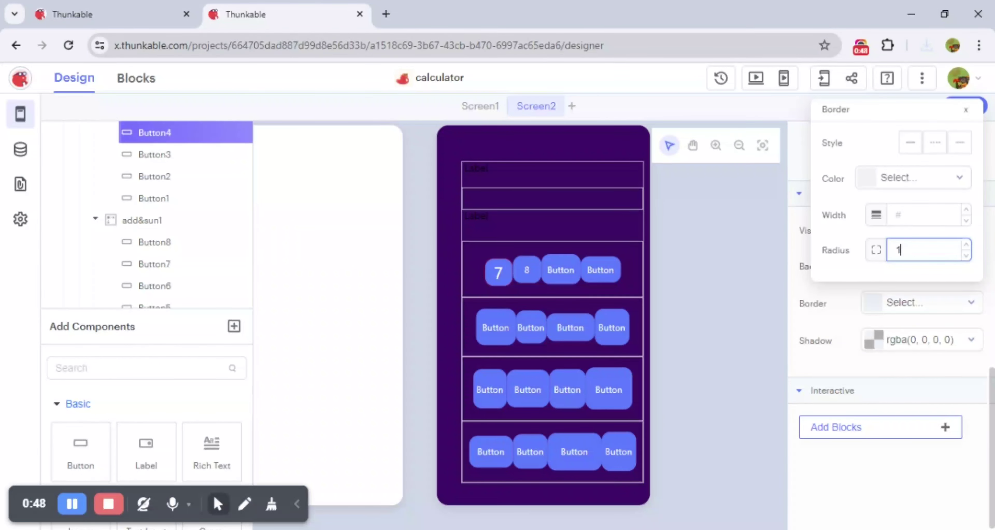
type("100")
left_click(741, 299)
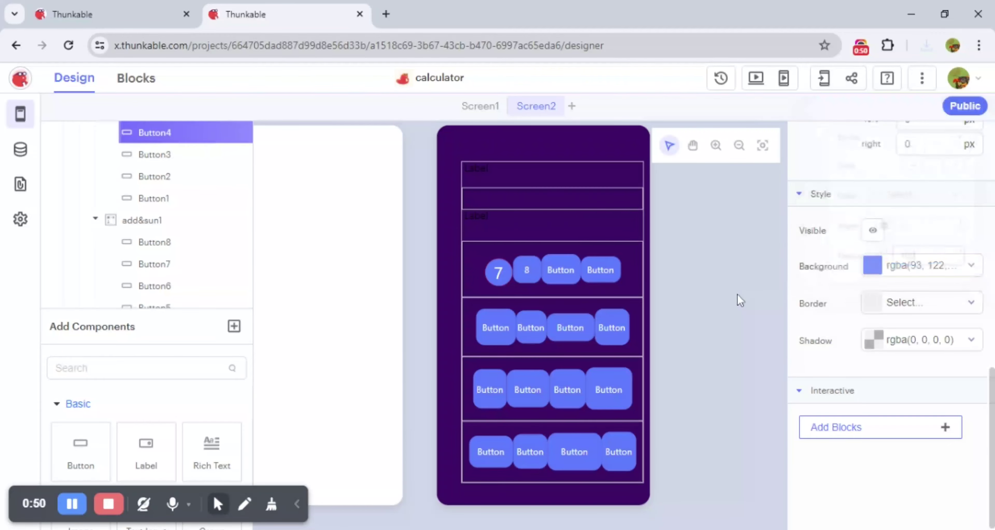
Step: Change the background fill of the 7 button to white
left_click(894, 277)
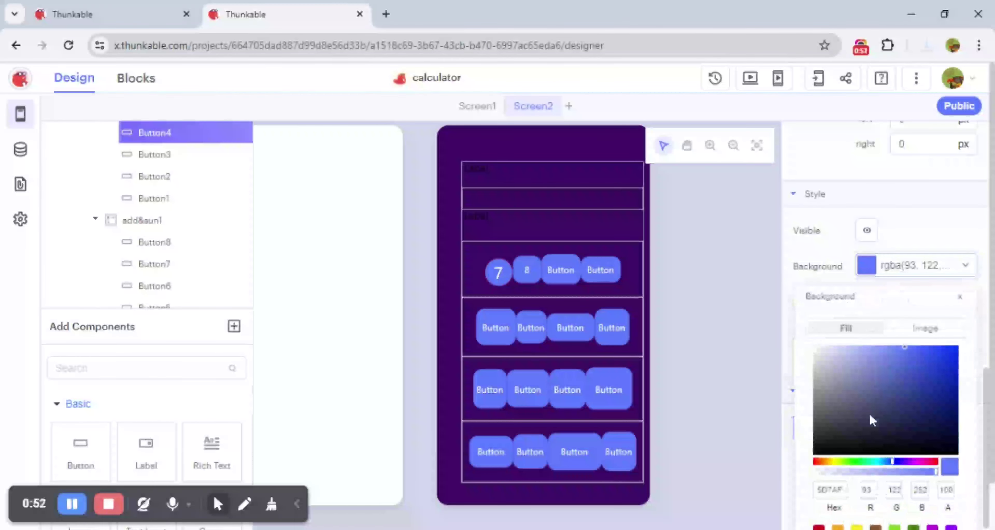
left_click(816, 348)
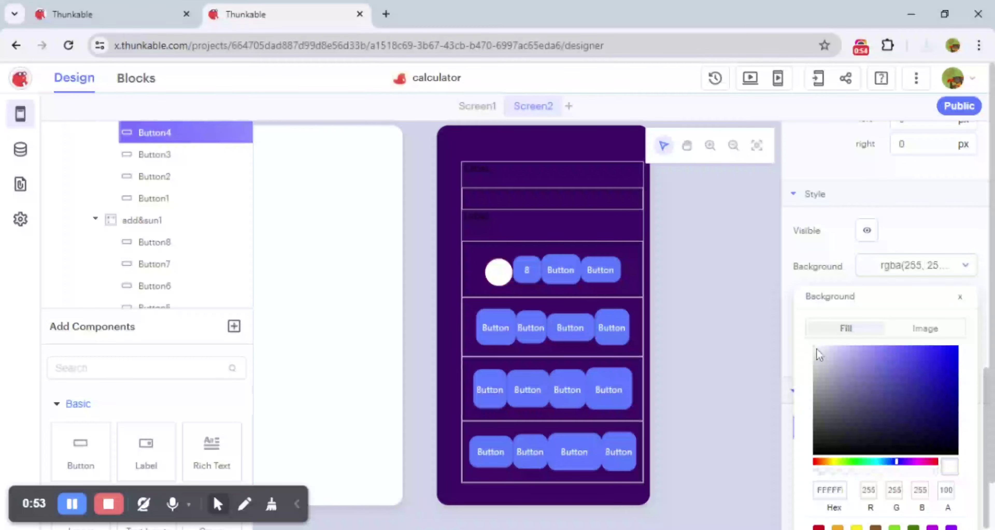
left_click(742, 347)
Step: Change the text color of the 7 button to black
scroll(992, 199, "up", 10)
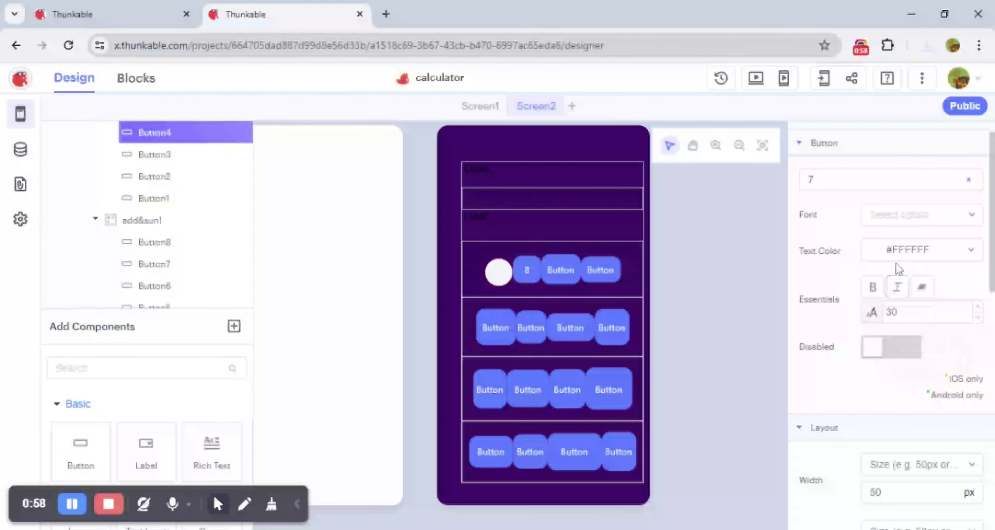
left_click(896, 250)
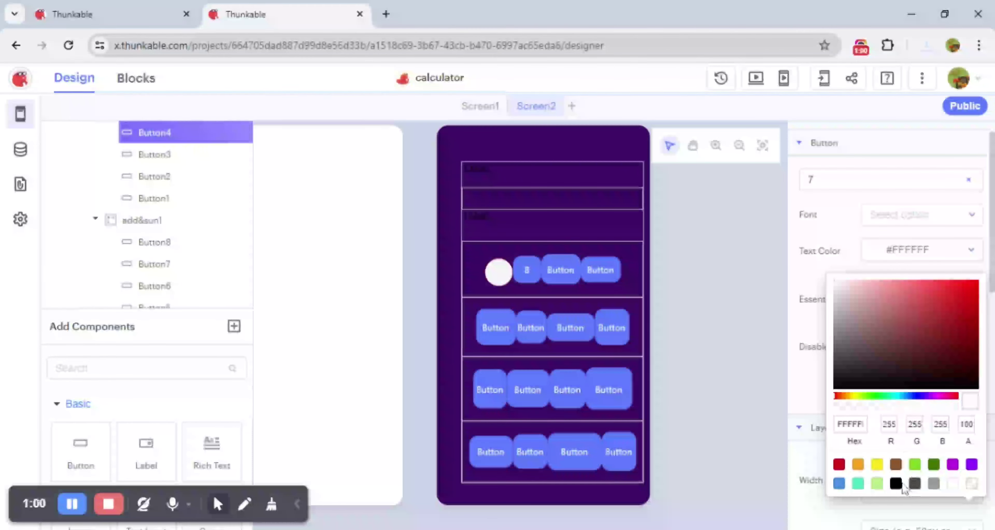
left_click(896, 483)
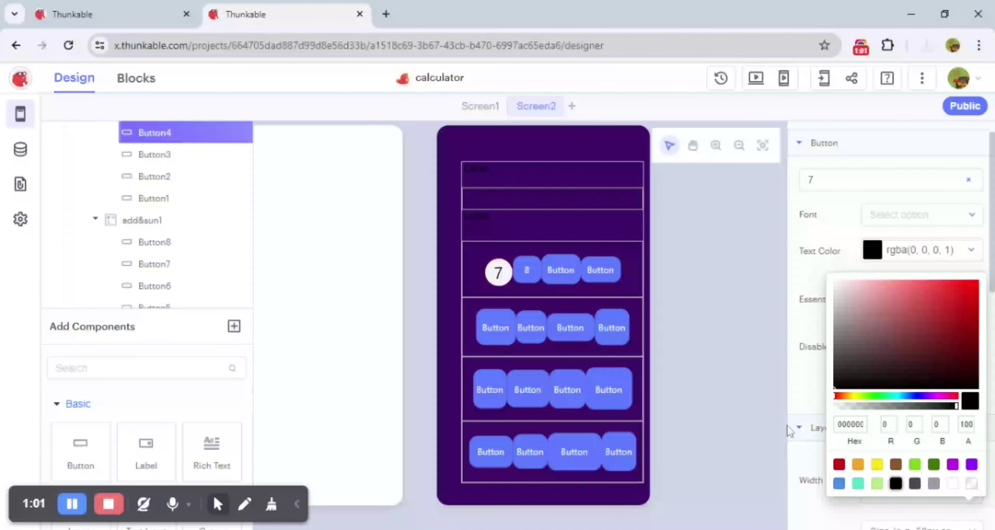
left_click(720, 394)
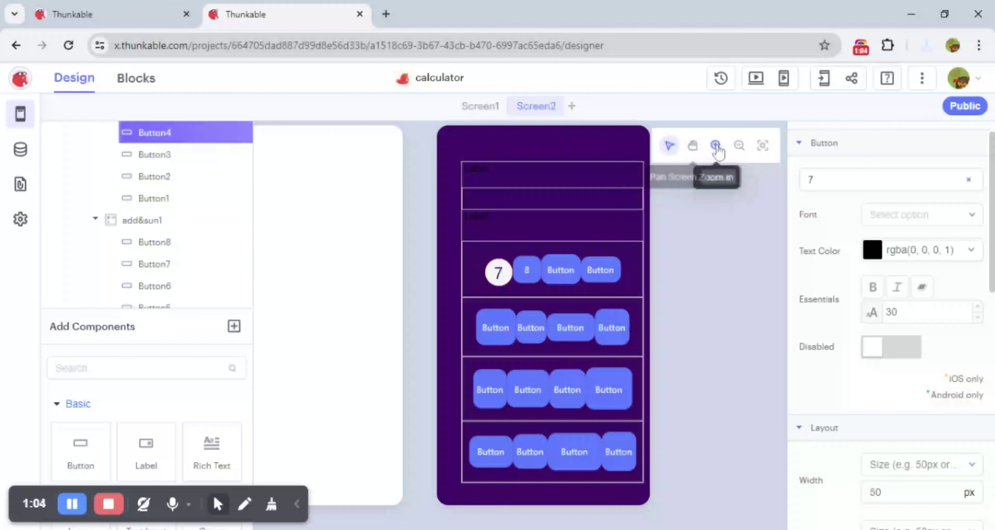
Step: Give the 7 button a right margin of 10 px to separate it from the 8 button
left_click(715, 145)
left_click(715, 146)
left_click(716, 145)
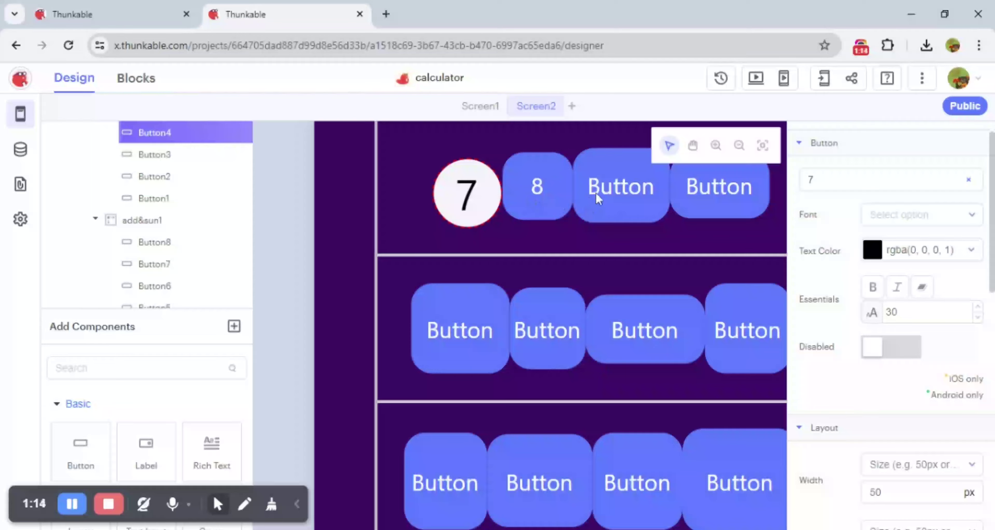
scroll(888, 309, "down", 8)
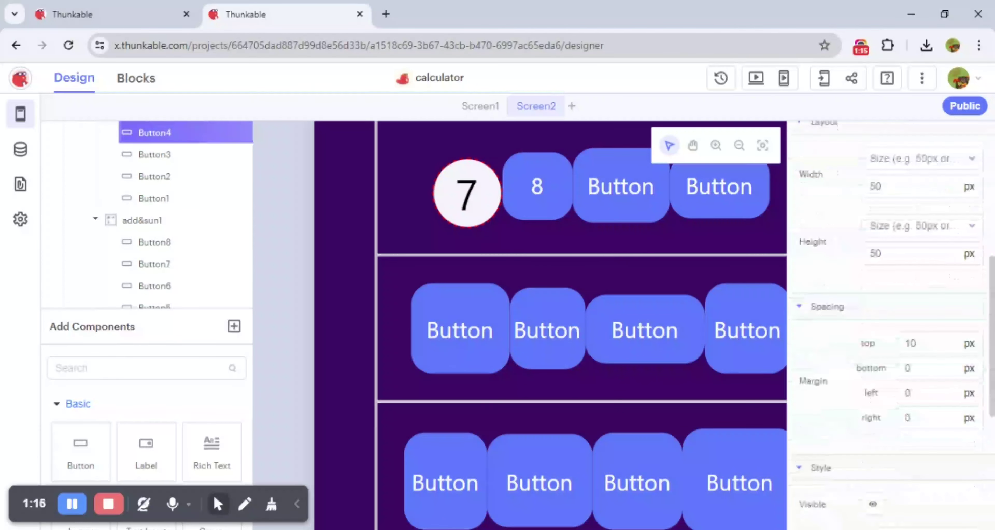
left_click(906, 326)
type("10")
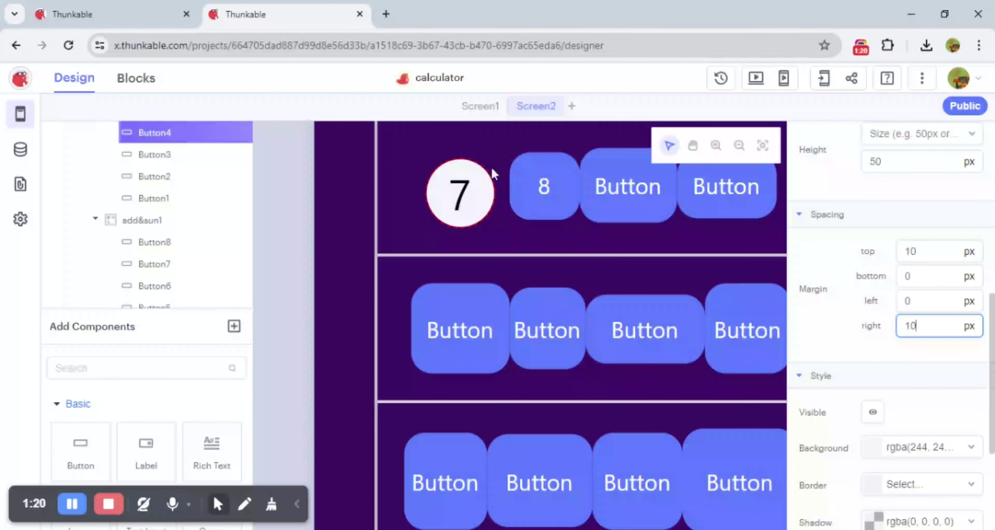
Step: Open the properties of the 8 button in the add& sub row
left_click(555, 195)
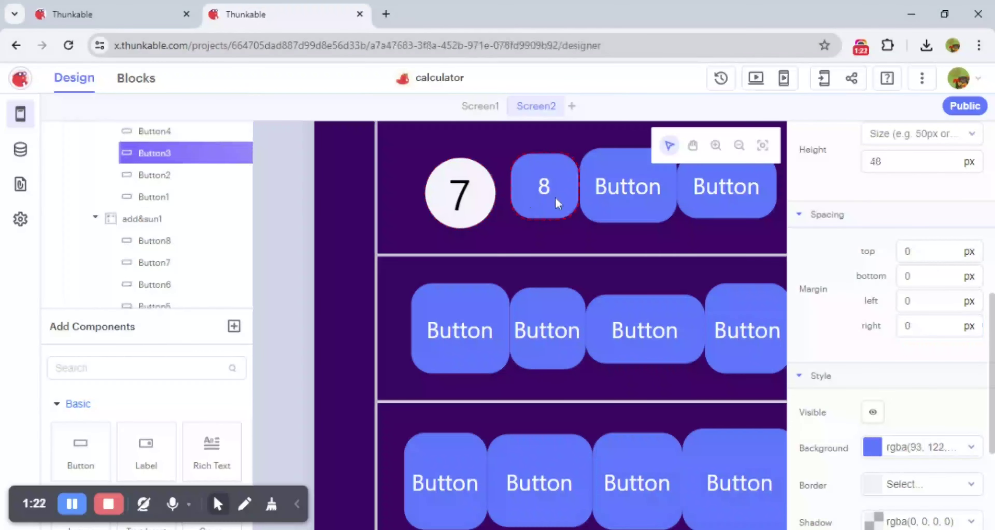
scroll(889, 309, "up", 5)
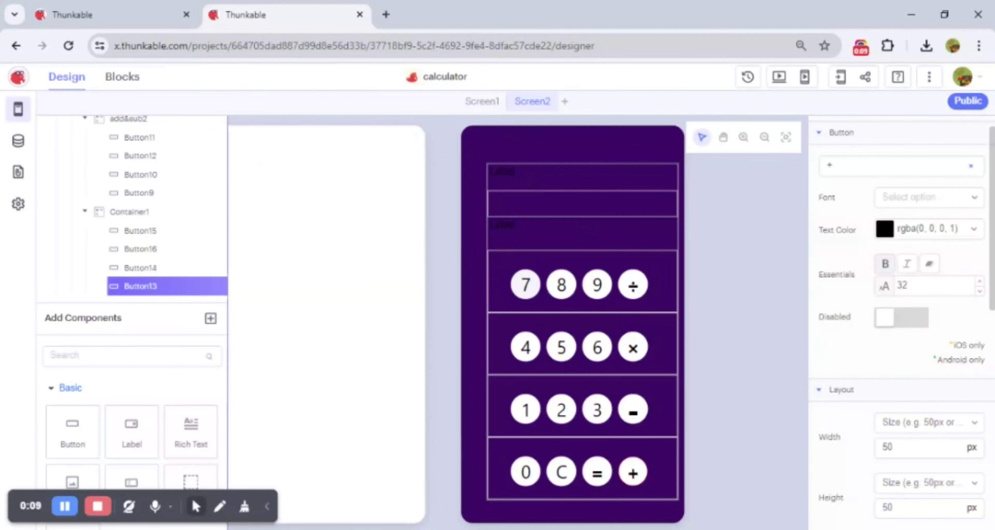
Step: Switch the width and height of the row1 container from filling the container to custom sizes
left_click_drag(222, 252, 227, 164)
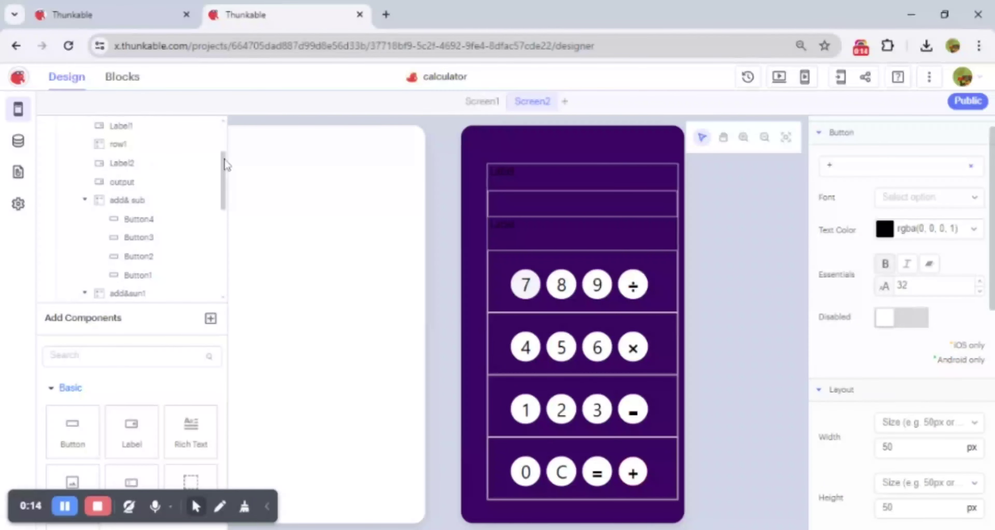
left_click(219, 154)
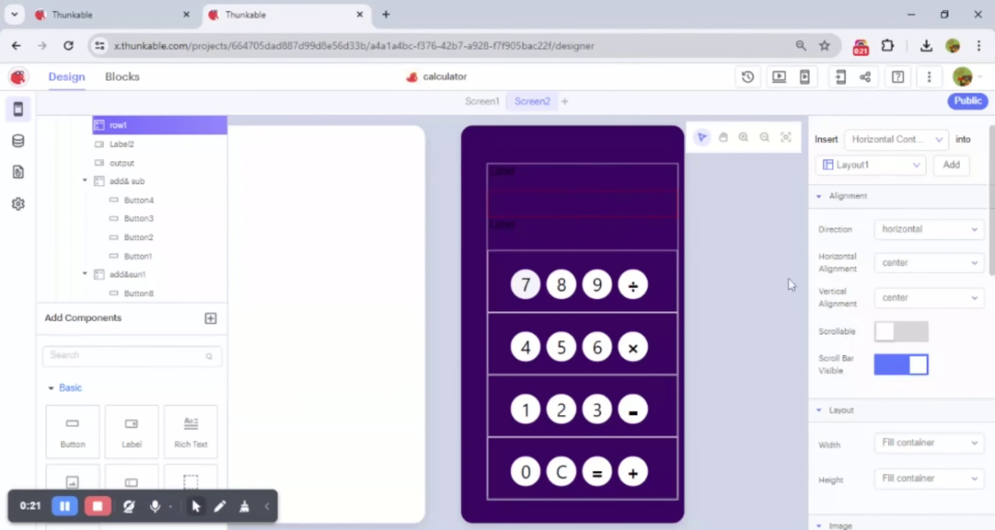
scroll(936, 265, "down", 10)
scroll(937, 265, "up", 6)
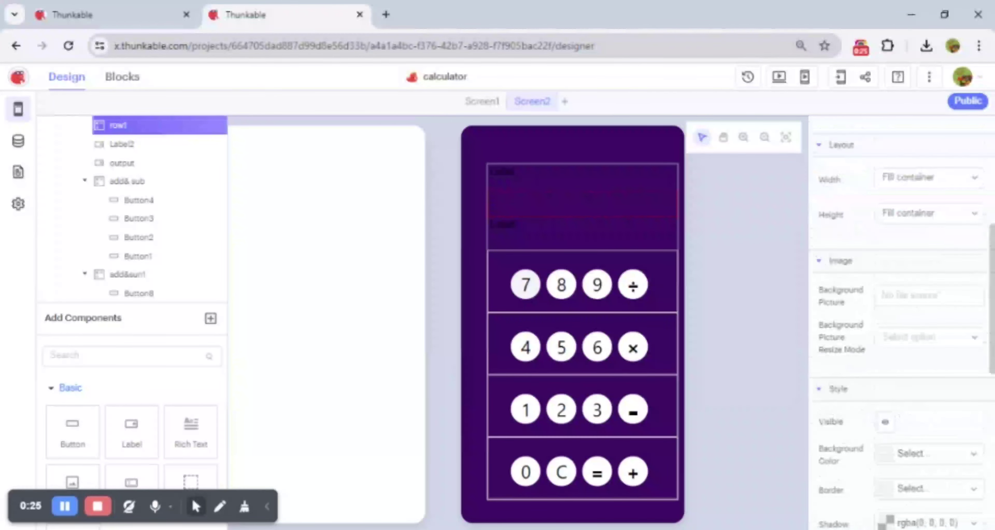
left_click(937, 265)
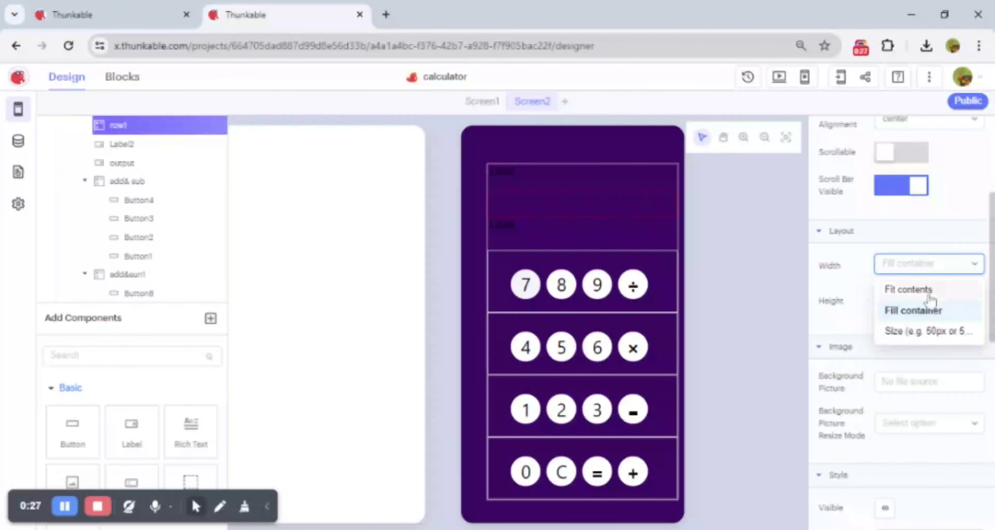
left_click(930, 331)
left_click(952, 324)
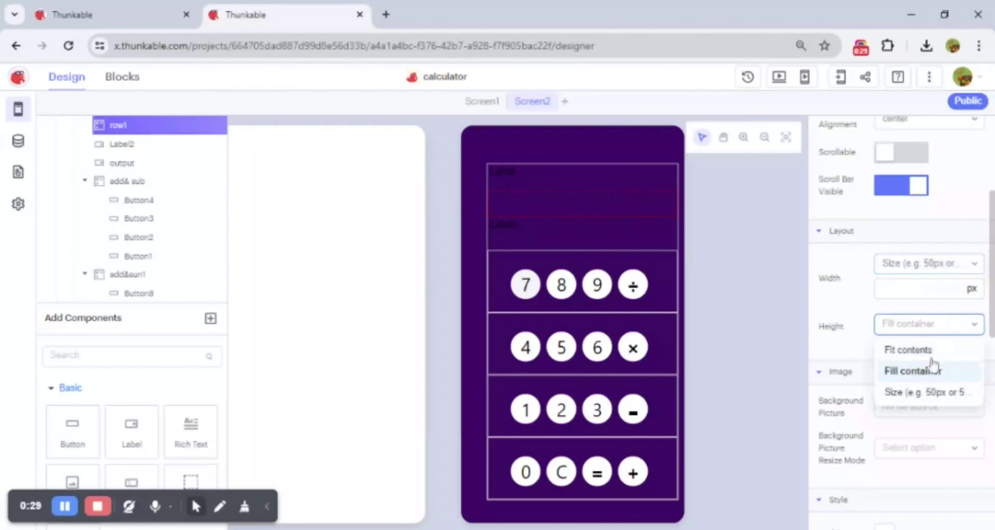
left_click(917, 390)
Step: Set the width of the row1 container to 80%
left_click(971, 289)
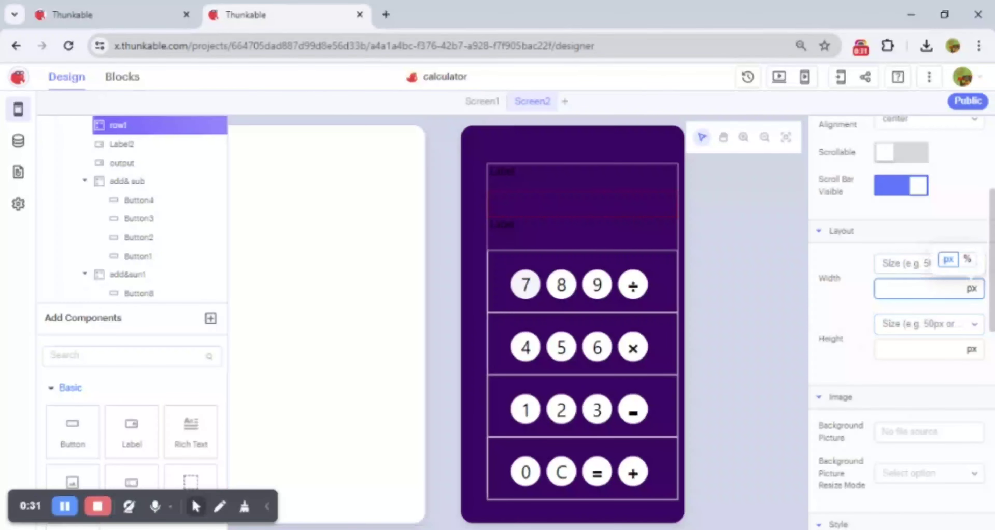
type("80")
left_click(969, 261)
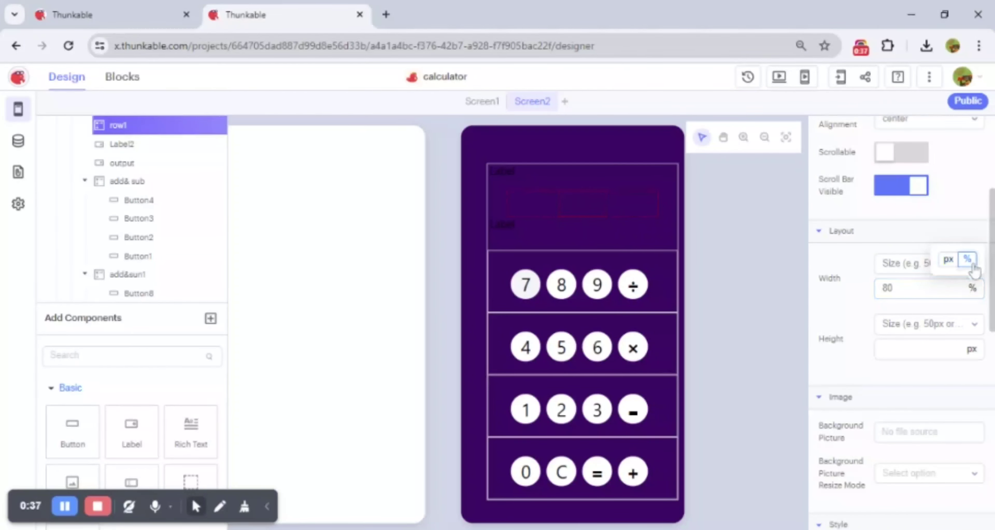
Step: Set the height of the row1 container to 10%
left_click(969, 350)
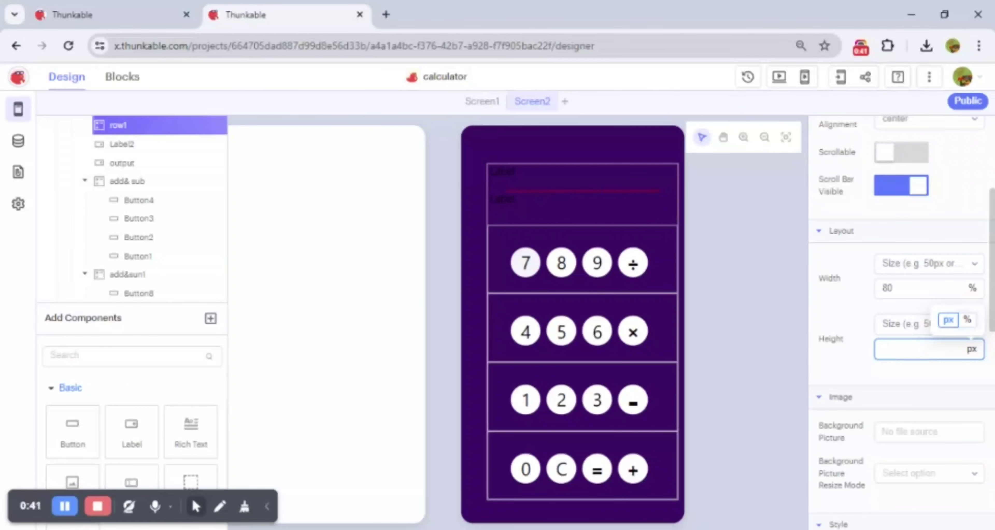
type("10")
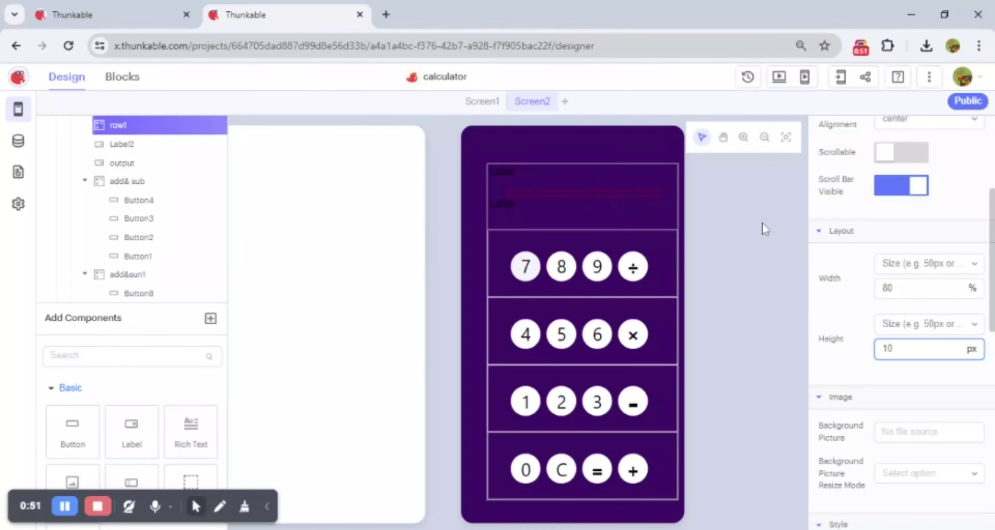
mouse_move(972, 349)
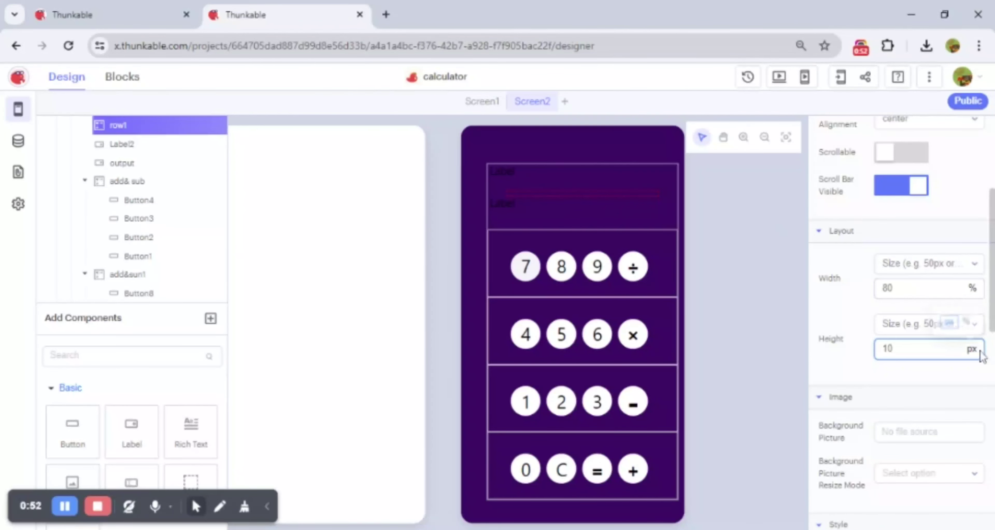
left_click(967, 320)
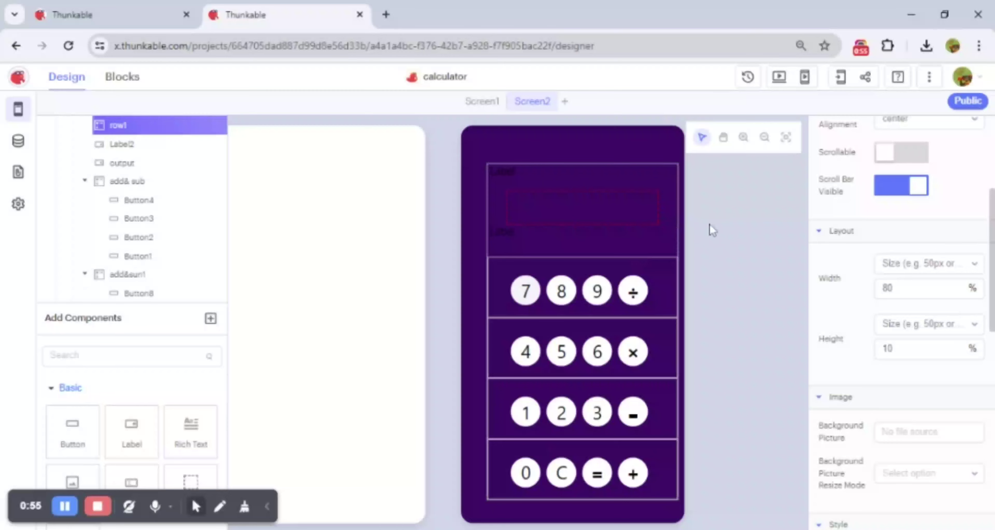
left_click(65, 506)
left_click(66, 507)
Step: Give the row1 container a white background and a border radius of 25
scroll(902, 323, "down", 6)
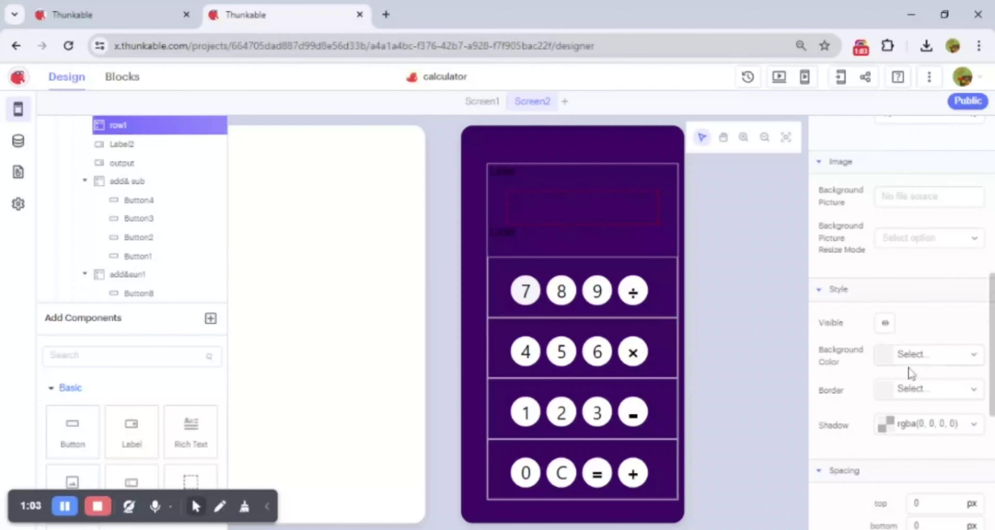
left_click(911, 356)
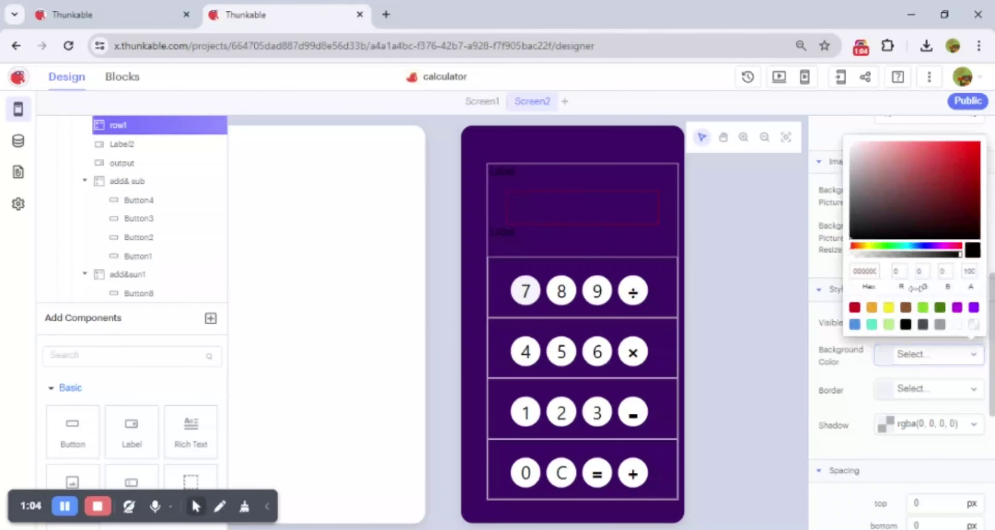
left_click(956, 325)
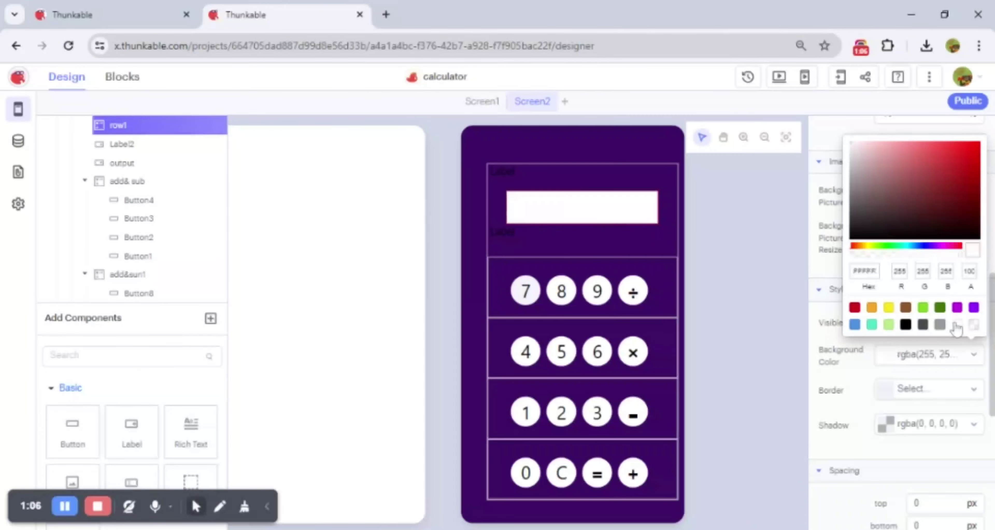
left_click(937, 389)
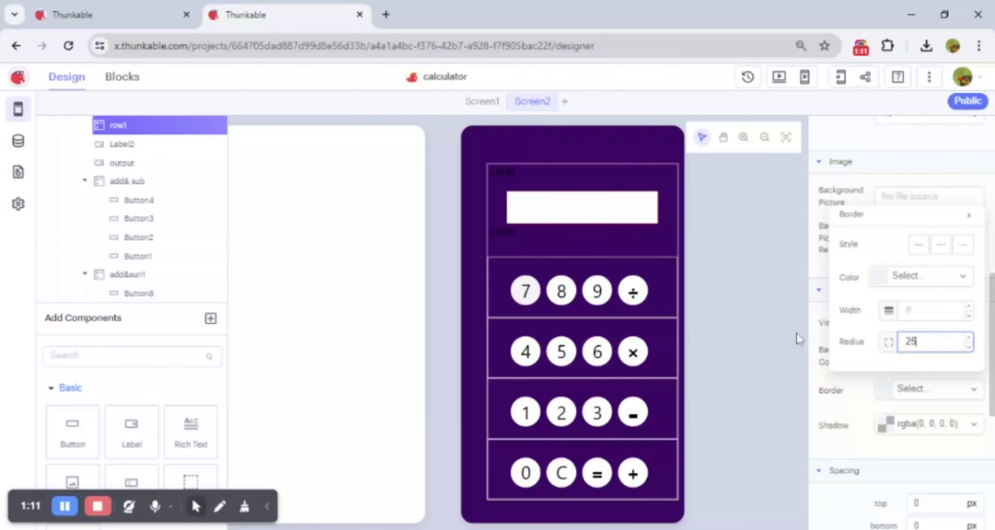
left_click(786, 322)
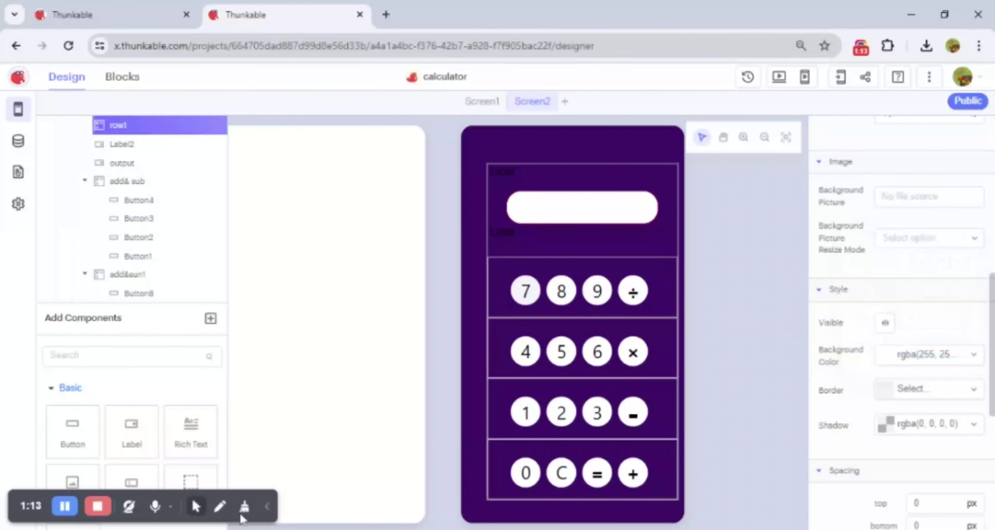
Step: Set the top margin of the row1 container to 10 px and select Label2 below it
scroll(900, 347, "down", 5)
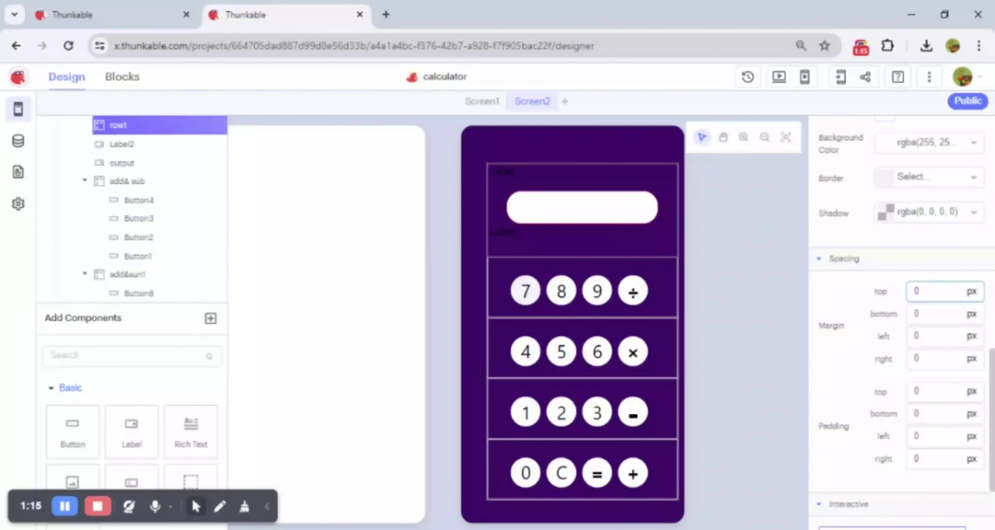
type("10")
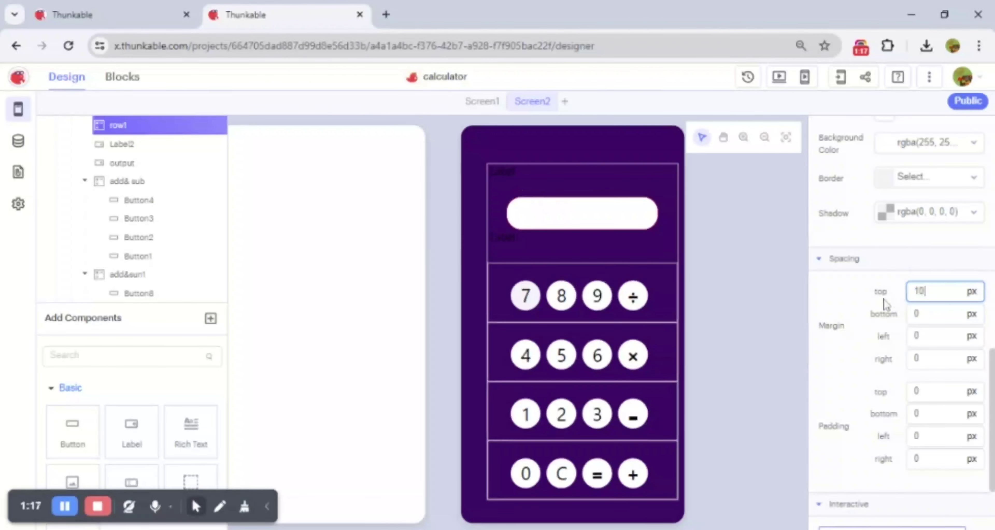
left_click(68, 502)
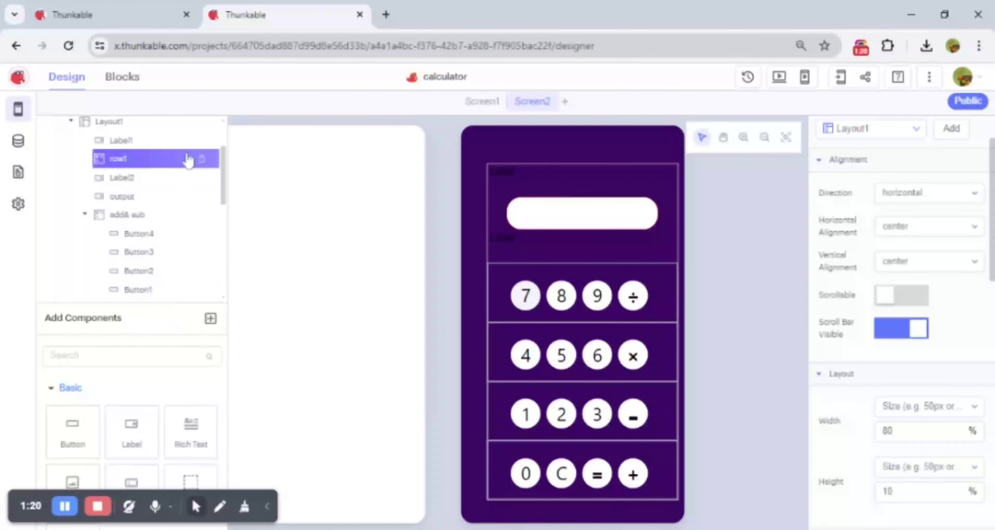
left_click(146, 179)
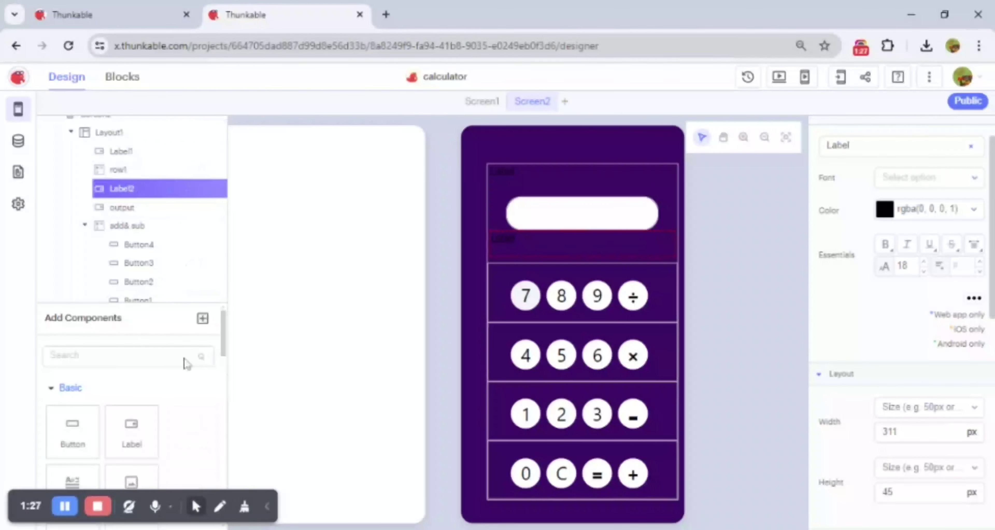
left_click(219, 508)
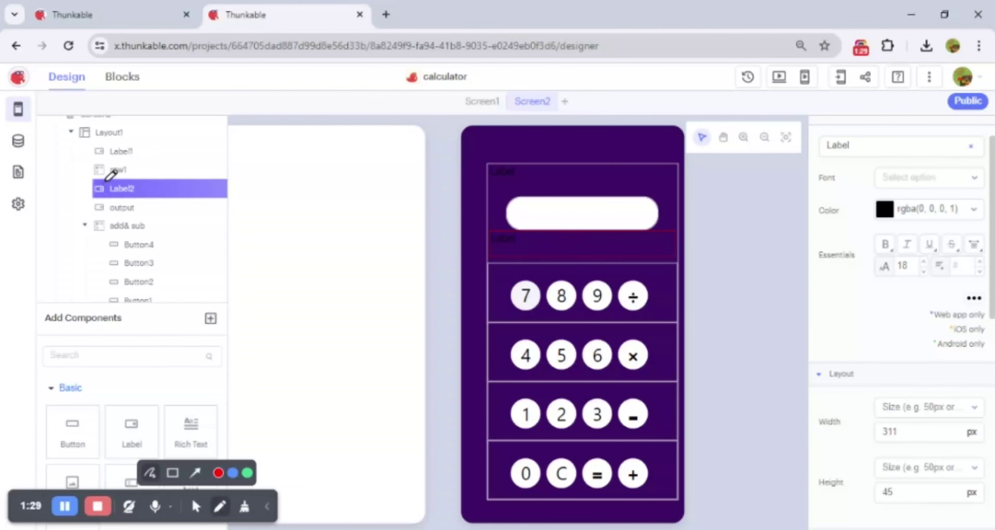
mouse_move(110, 176)
left_mouse_down()
mouse_move(65, 185)
mouse_move(117, 188)
left_mouse_up()
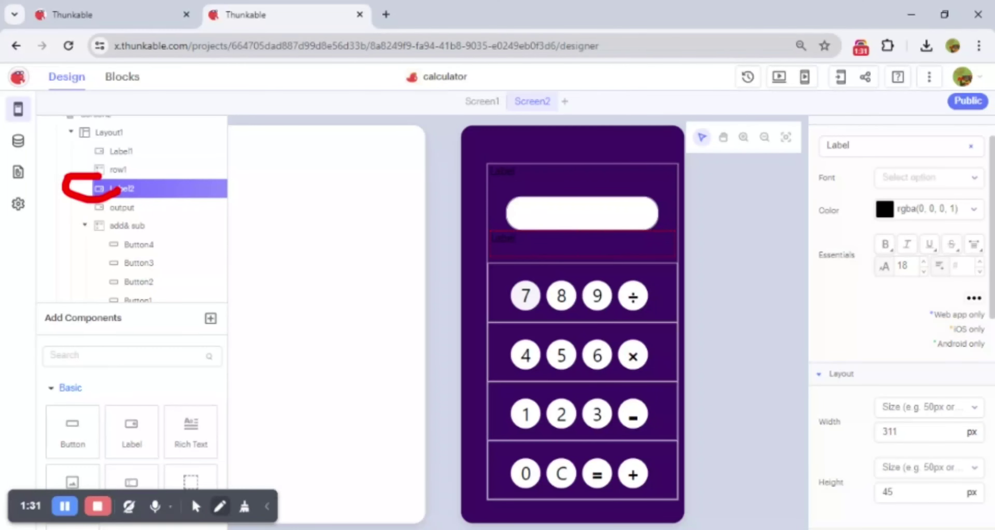
left_click(245, 506)
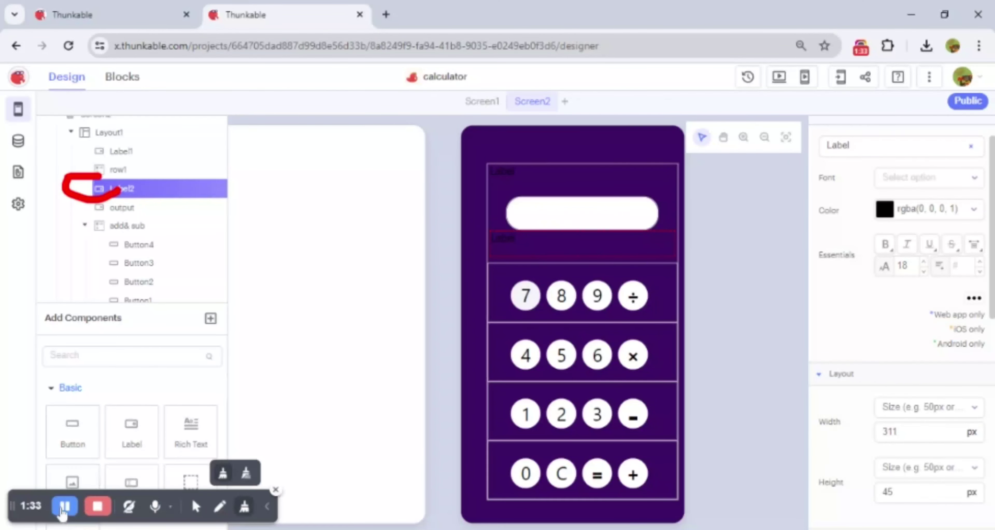
left_click(246, 473)
Step: Clear the text of the label below the white row1 box and set its font size to 24
double_click(866, 155)
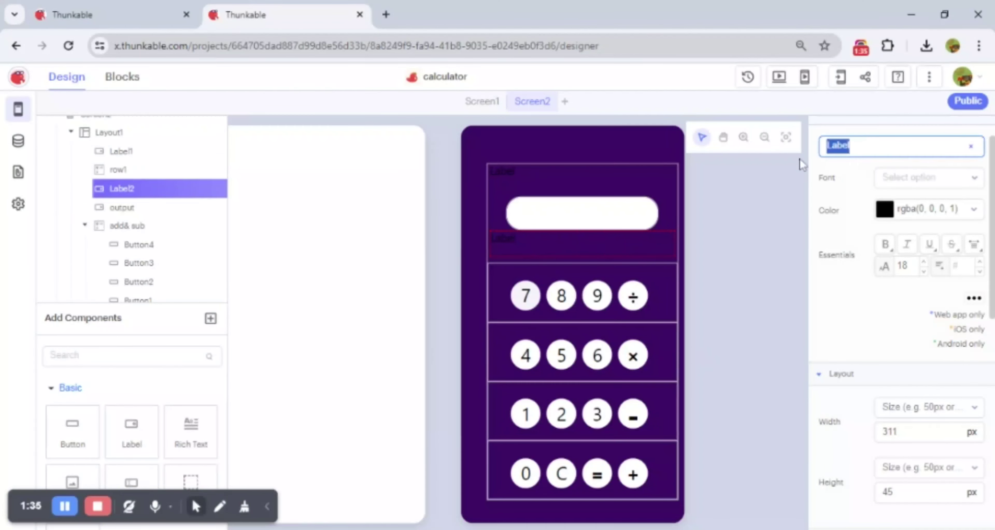
key("BackSpace")
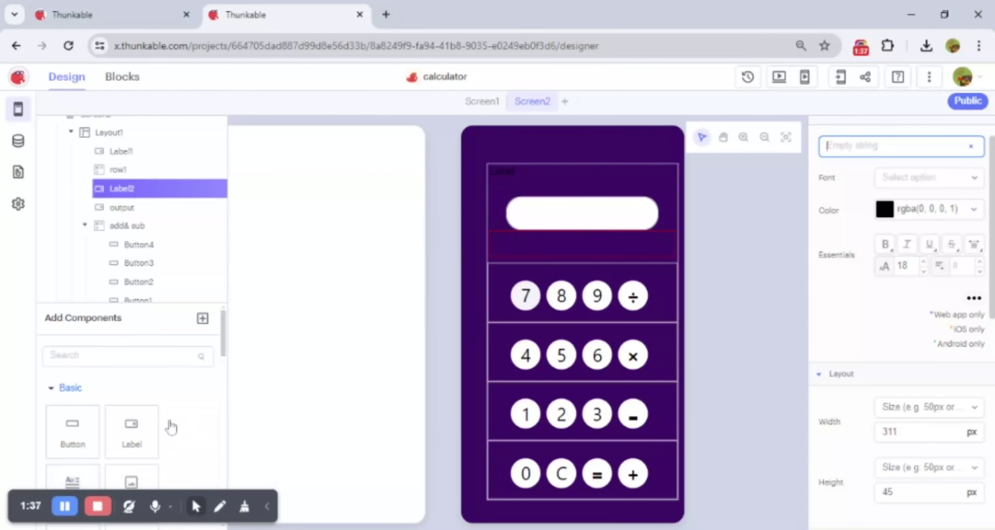
left_click(925, 264)
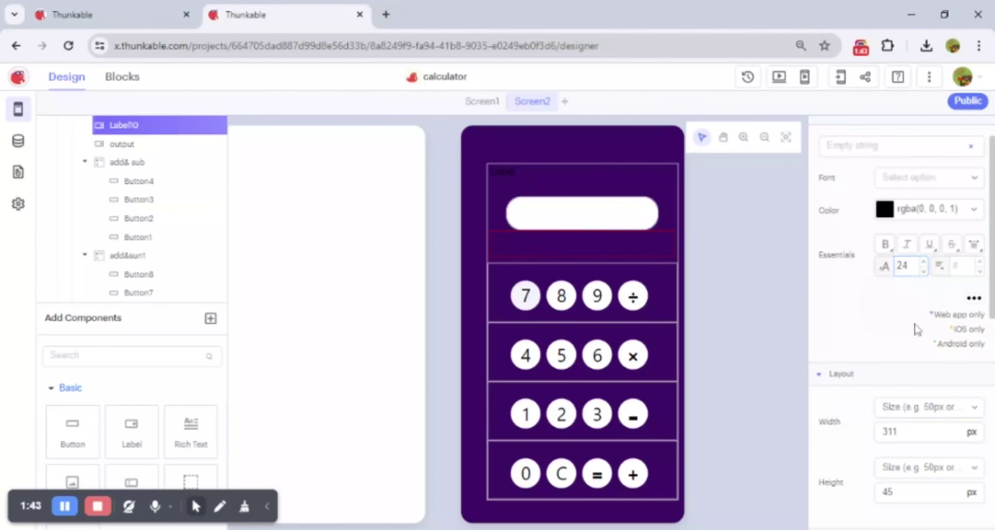
Step: Make the empty label below row1 fill the container in width and fit its contents in height
left_click(900, 432)
double_click(935, 423)
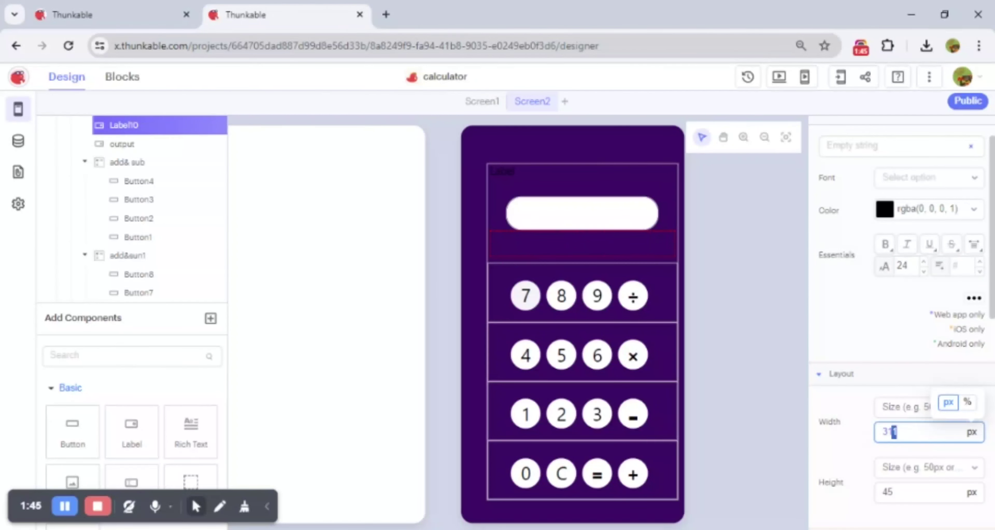
left_click(934, 421)
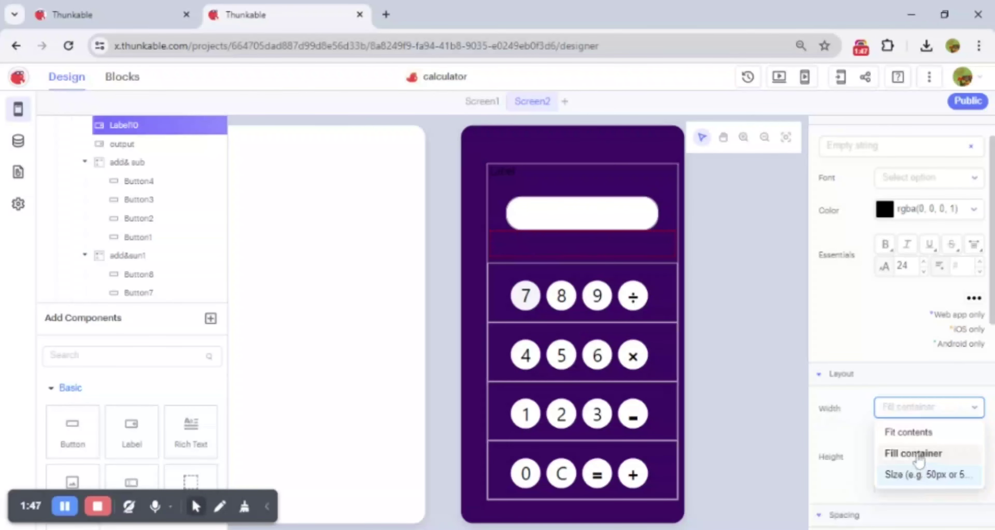
left_click(931, 452)
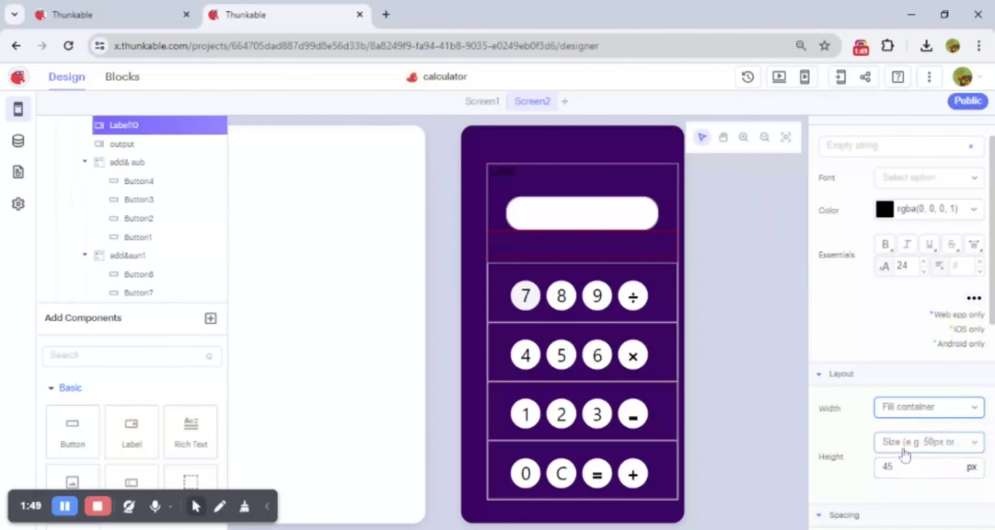
left_click(890, 448)
left_click(898, 472)
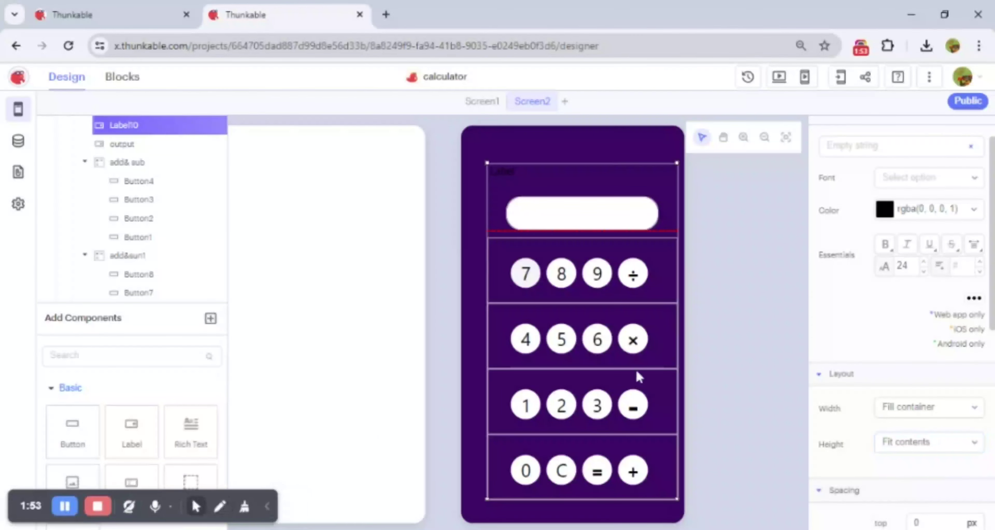
scroll(930, 295, "down", 5)
scroll(912, 305, "down", 5)
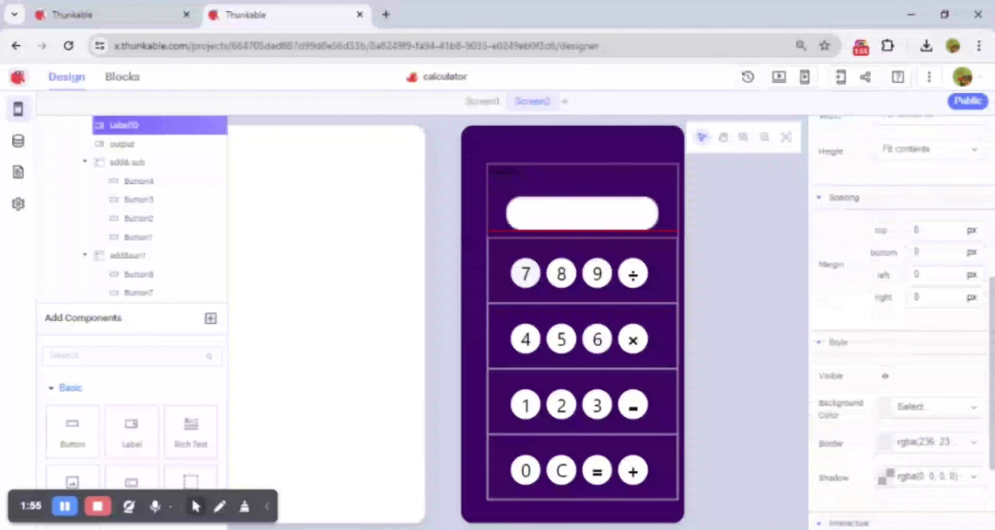
left_click(912, 306)
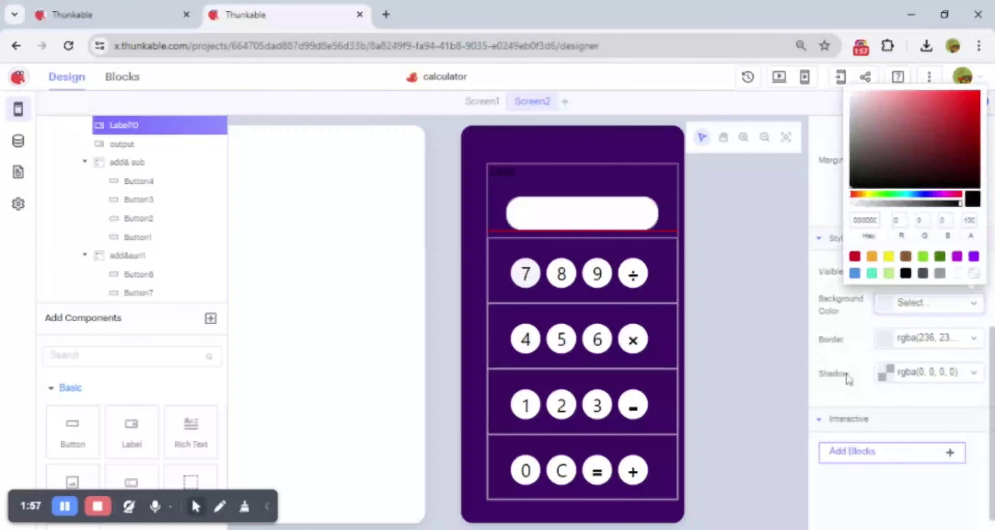
left_click(769, 312)
Step: Review the output label's properties, from its style and margins to its size, font and text settings
key("Delete")
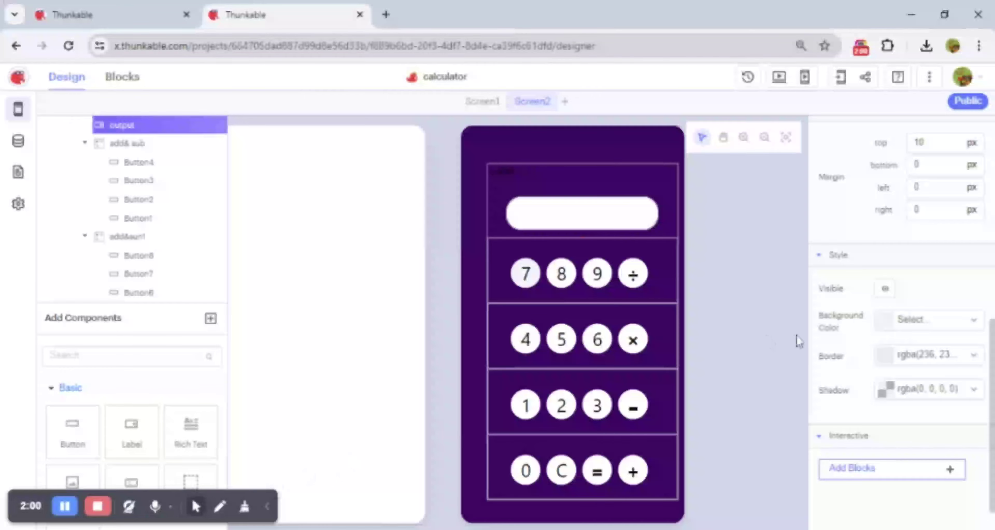
scroll(888, 329, "up", 5)
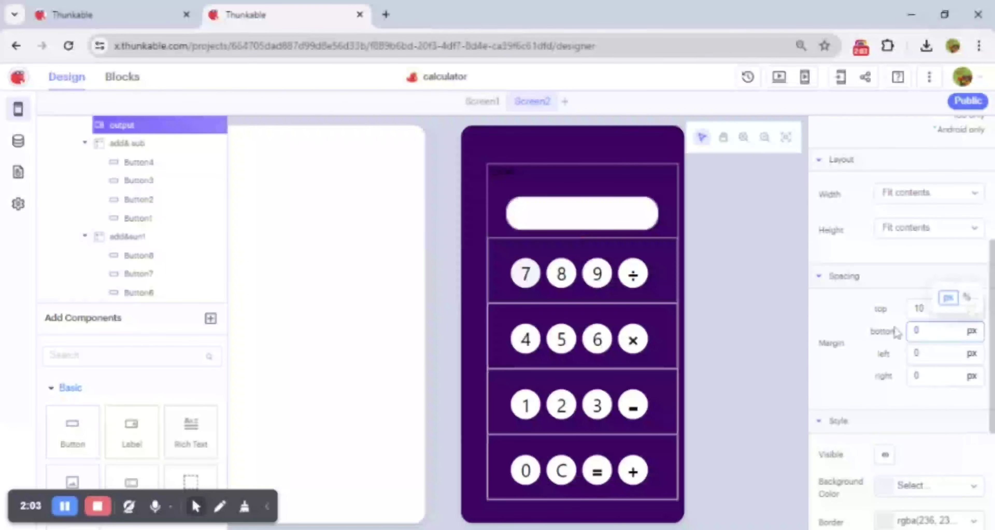
scroll(896, 332, "up", 2)
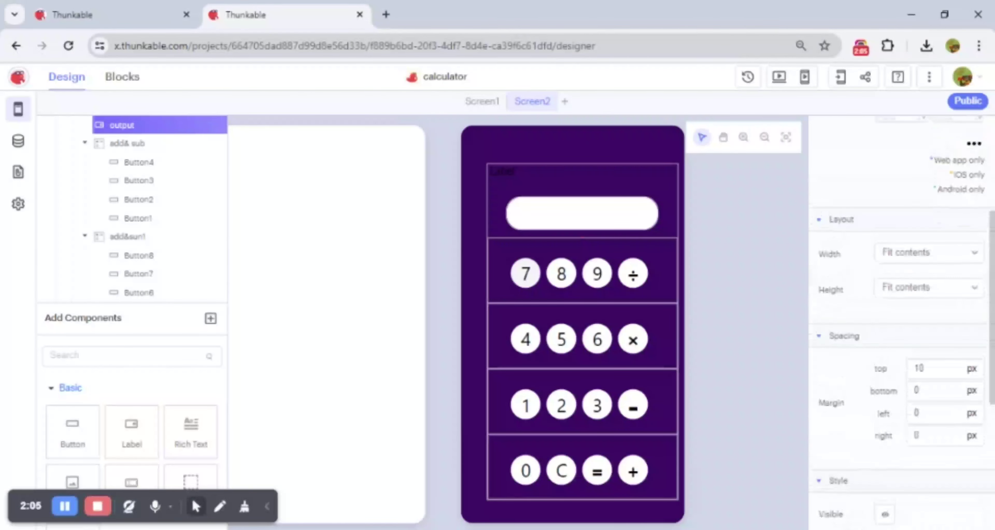
scroll(888, 274, "up", 1)
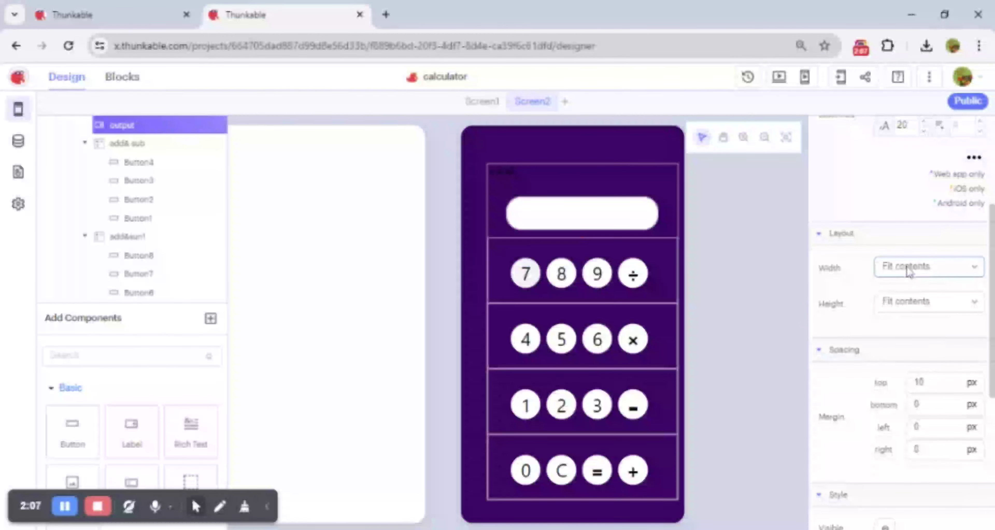
scroll(958, 313, "up", 3)
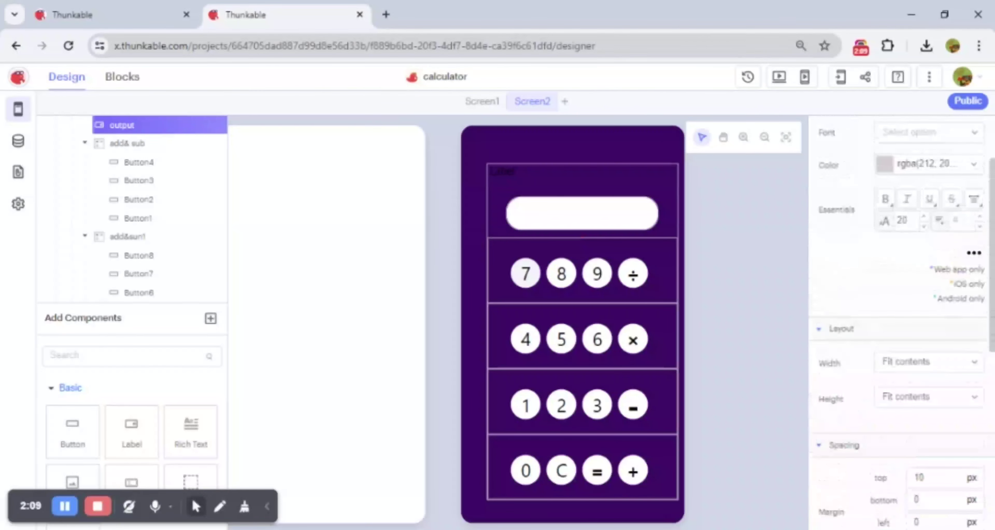
scroll(900, 251, "up", 2)
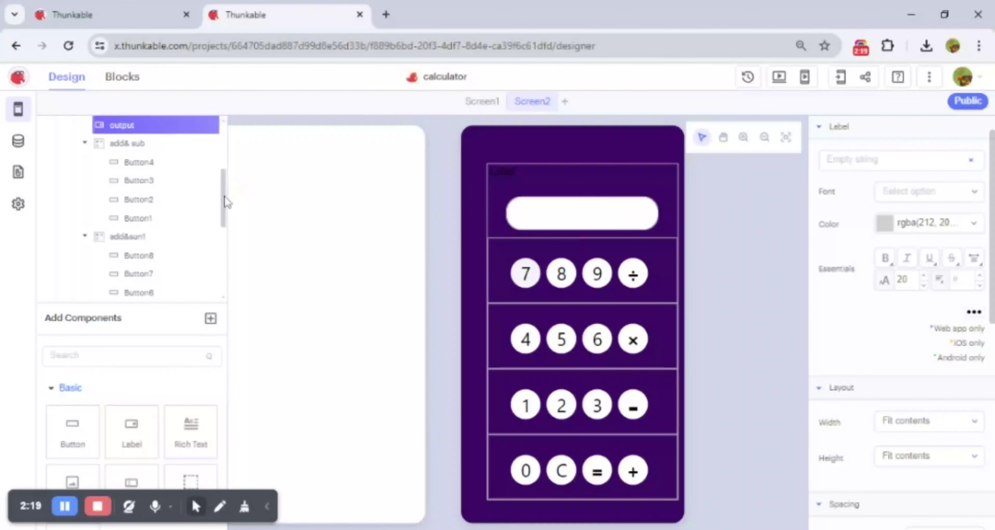
Step: Replace the text of Label1 above the white row1 box with "CALCULTOR"
scroll(225, 197, "up", 3)
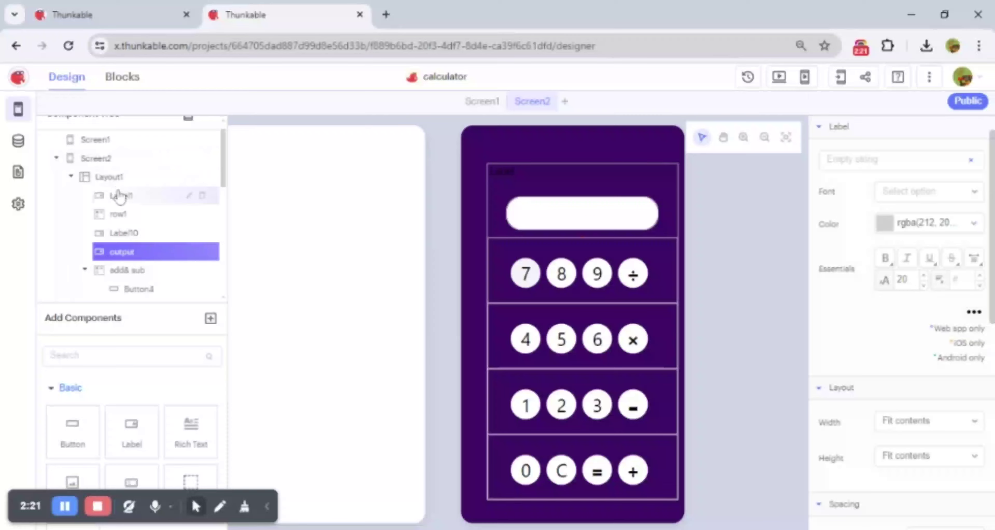
left_click(120, 196)
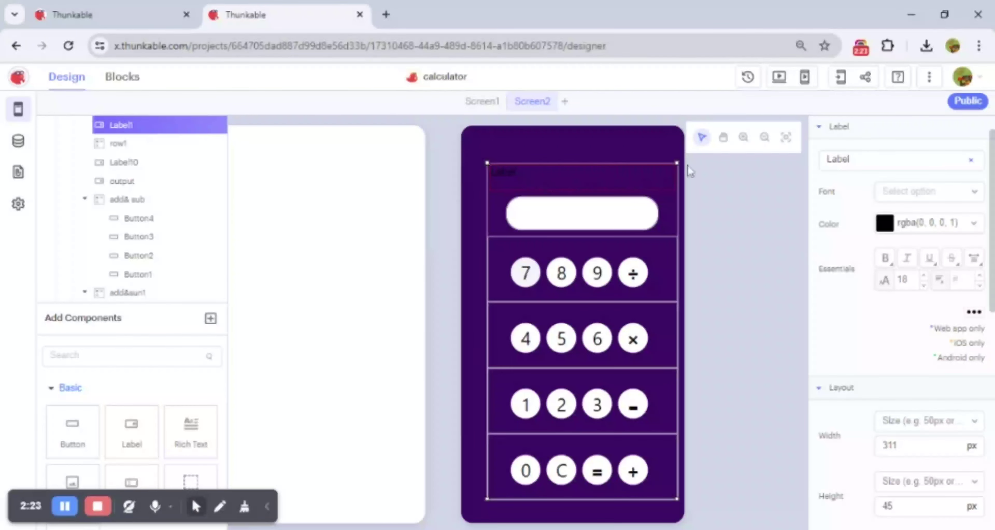
left_click(834, 159)
key("ctrl+a")
type("CAL")
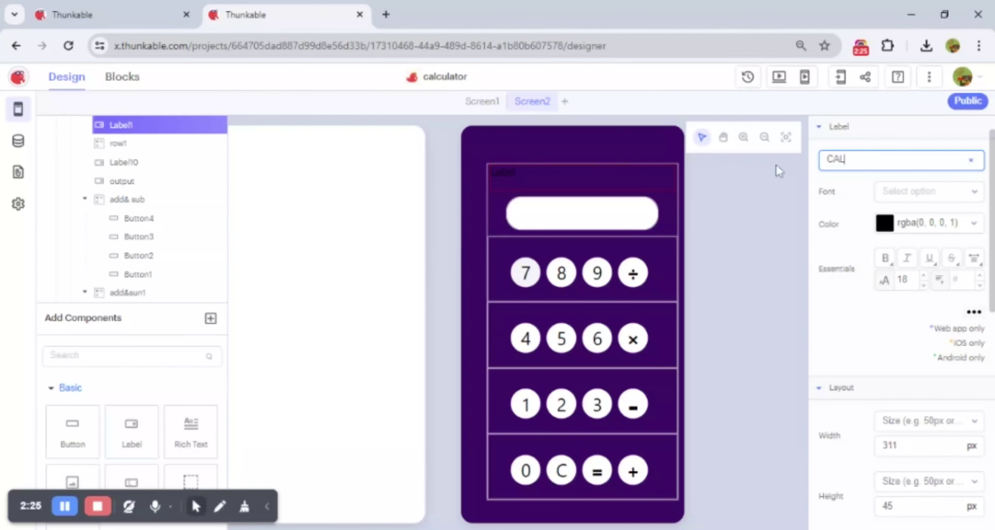
type("CULTOR")
Step: Change the text color of the "CALCULTOR" title label to orange
left_click(885, 223)
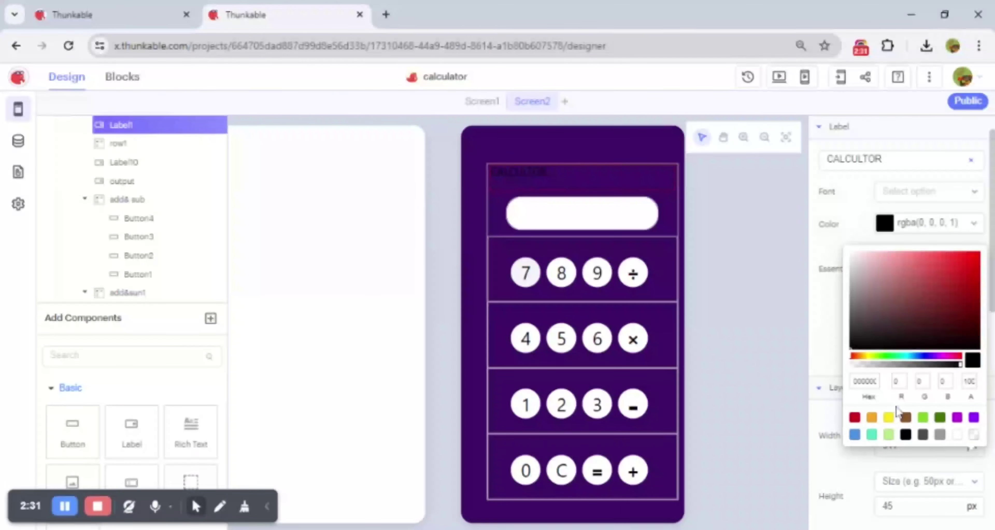
left_click(873, 417)
left_click(968, 285)
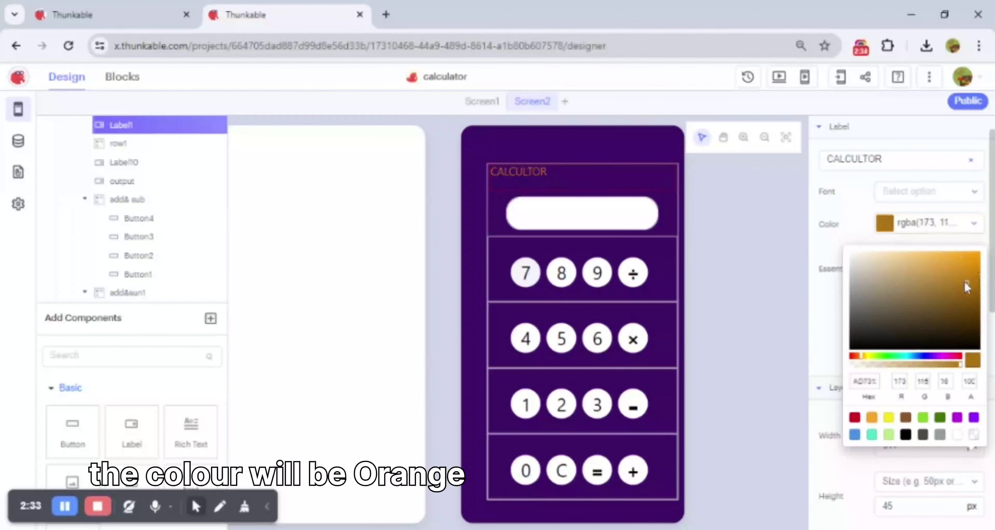
Step: Make the title label fit its contents in width and set its height to 10%
left_click(885, 423)
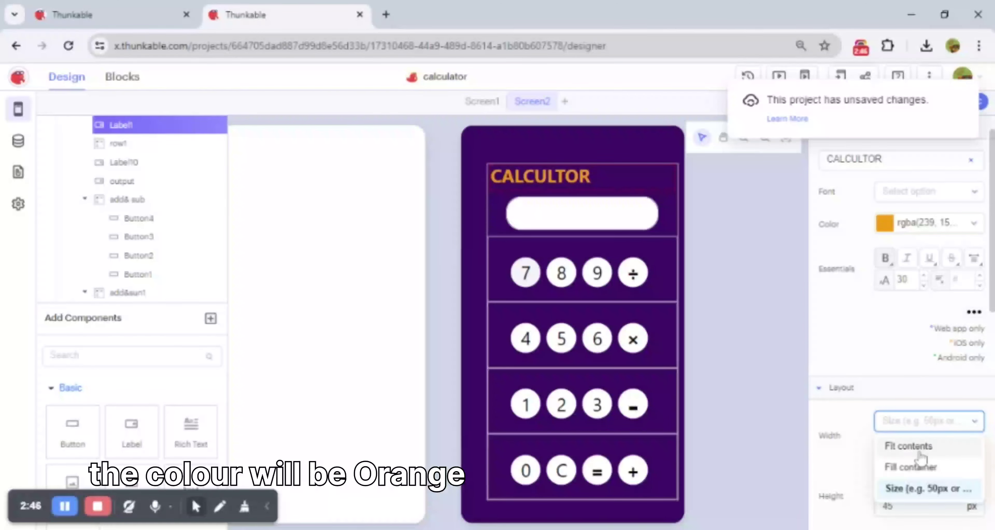
left_click(915, 448)
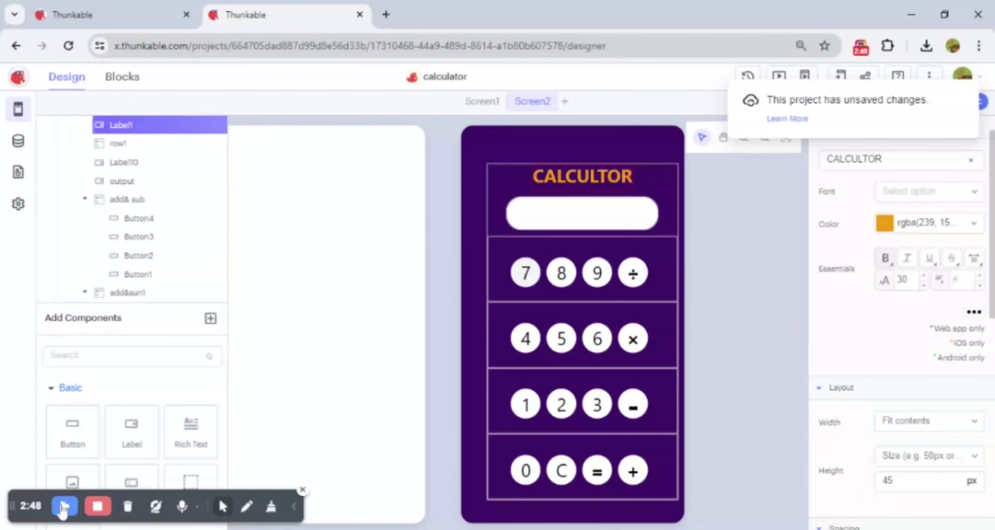
left_click(933, 480)
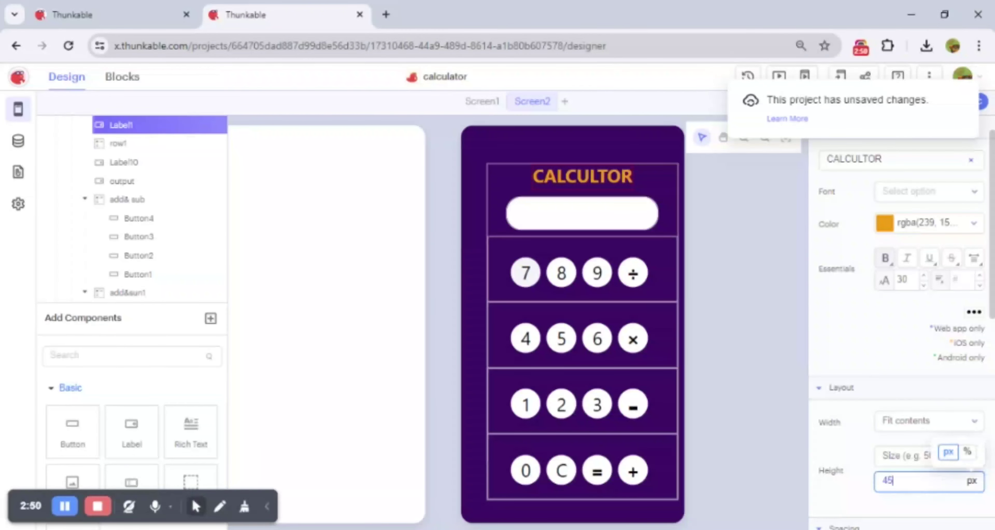
double_click(887, 480)
type("10")
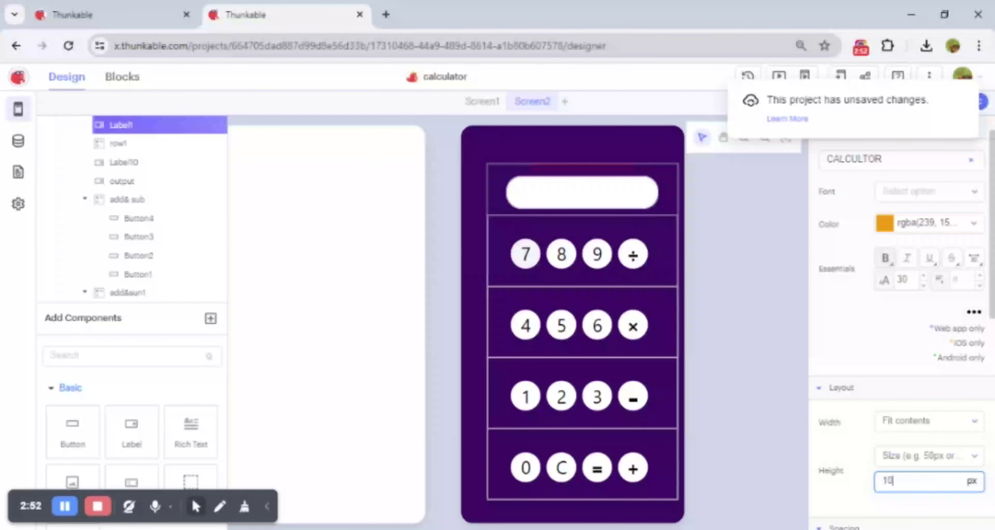
left_click(971, 481)
left_click(969, 452)
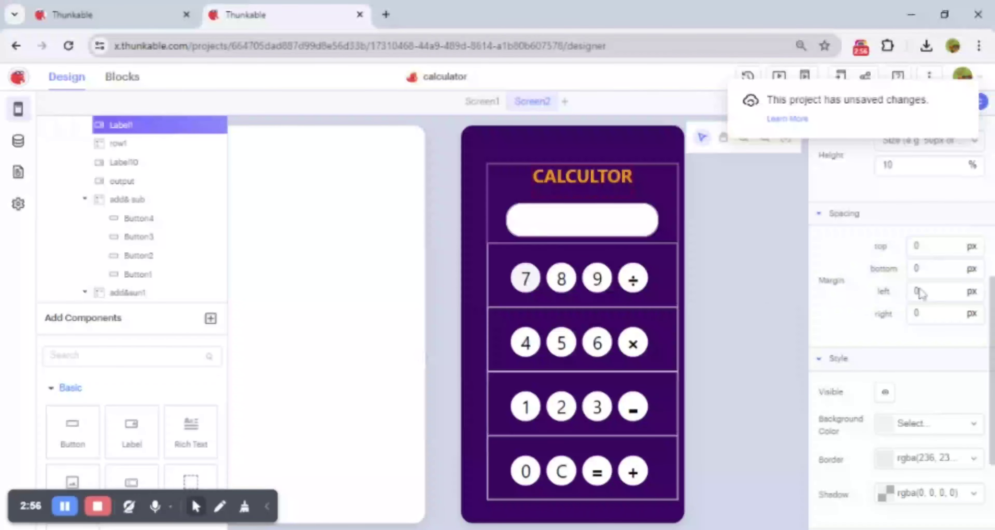
Step: Set the title label's left and right margins to 5 px each
double_click(918, 293)
type("5")
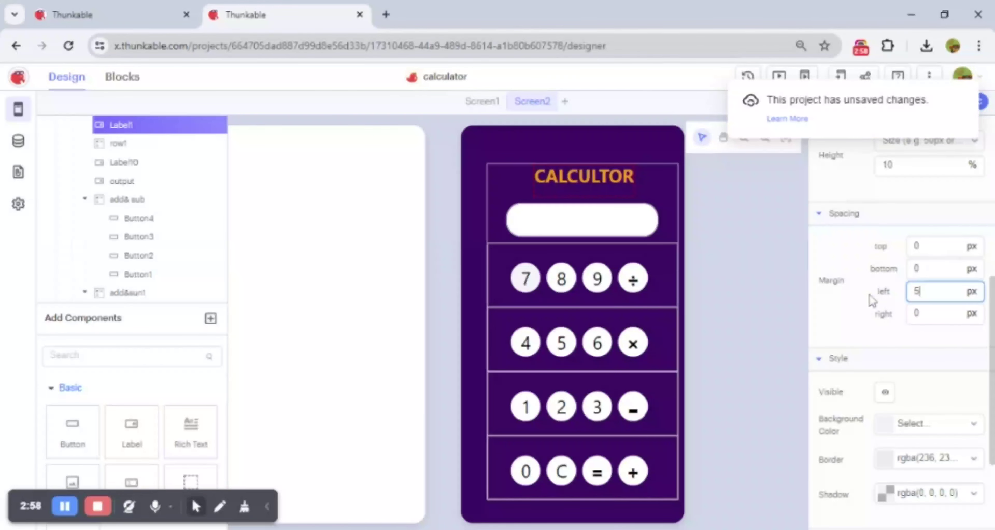
double_click(918, 313)
type("5")
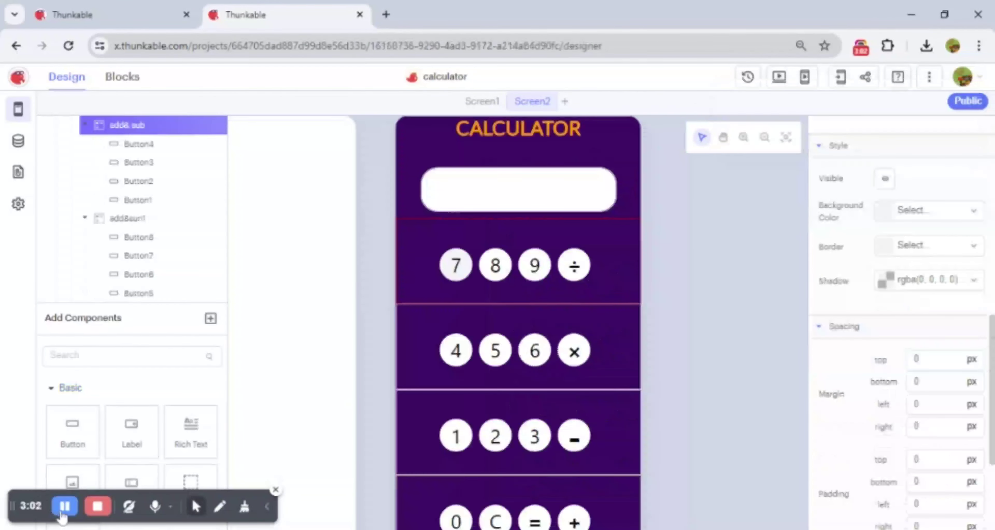
Step: Make the add& sub row with buttons 7, 8, 9 and ÷ fit its contents in width and set its height to 10%
left_click(197, 507)
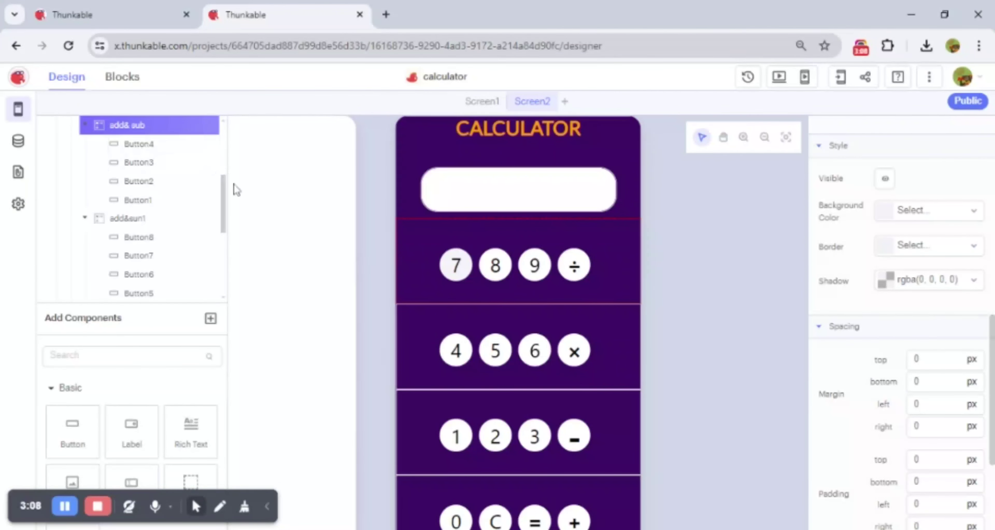
mouse_move(222, 186)
left_mouse_down()
mouse_move(224, 248)
mouse_move(228, 182)
left_mouse_up()
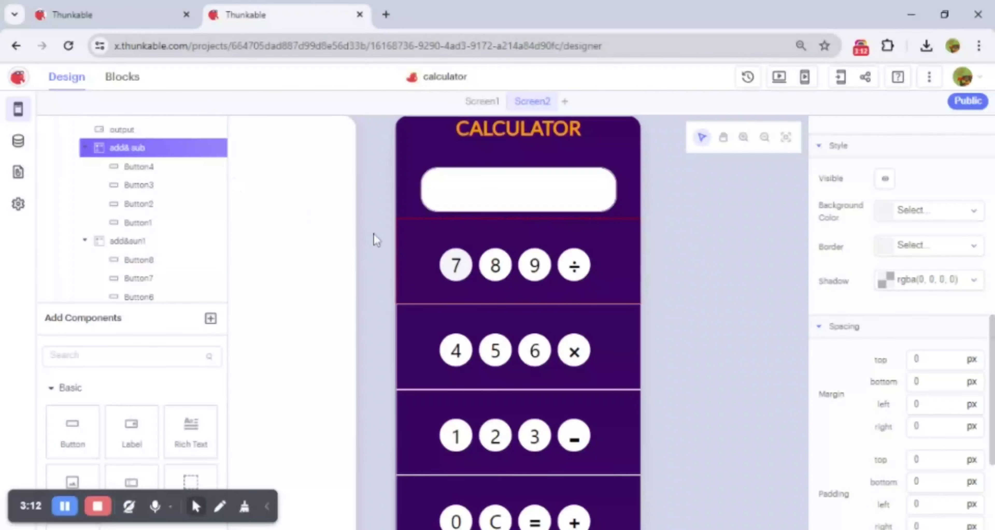
scroll(958, 197, "up", 5)
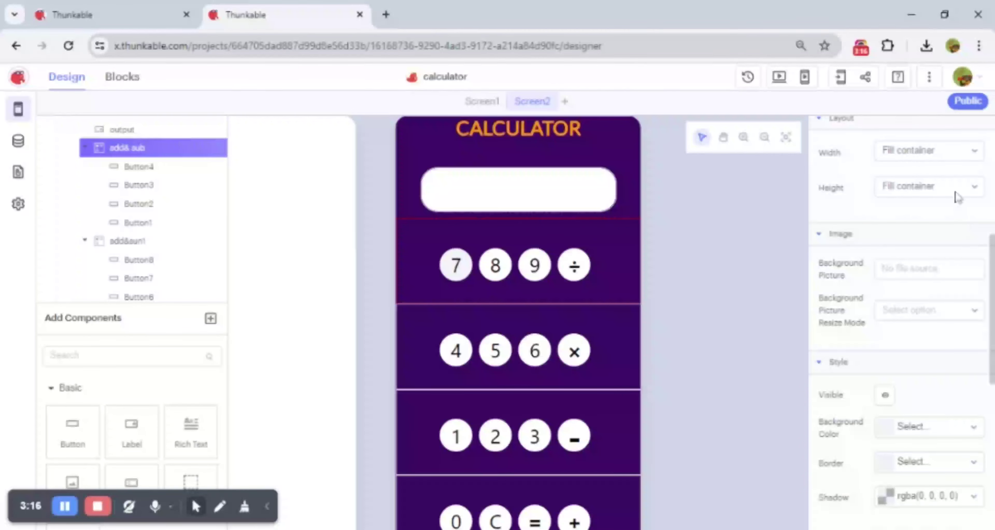
left_click(959, 153)
left_click(927, 180)
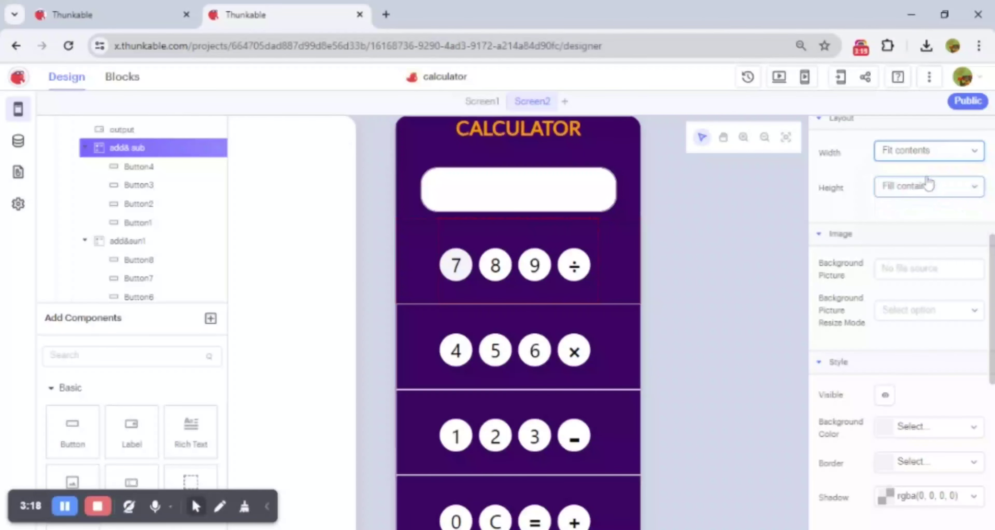
left_click(927, 193)
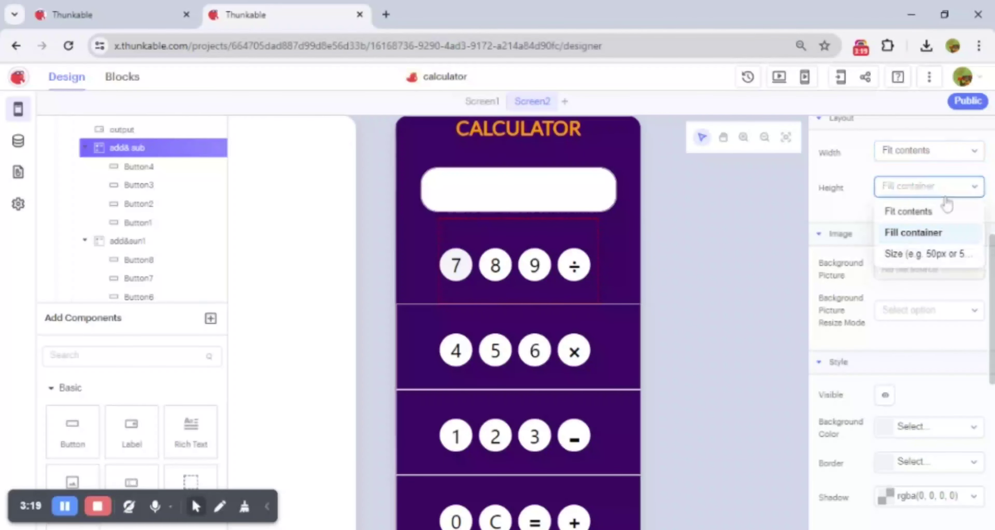
left_click(921, 254)
left_click(970, 212)
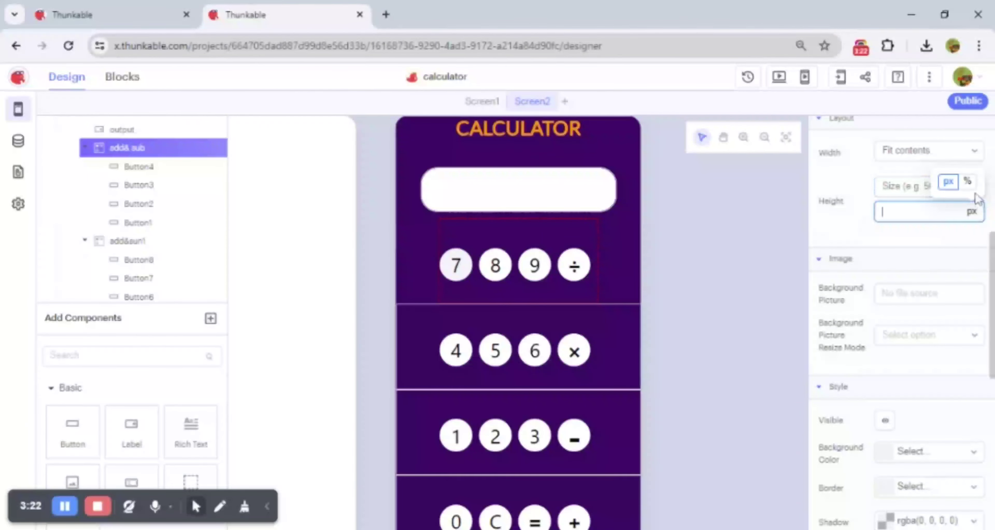
left_click(920, 210)
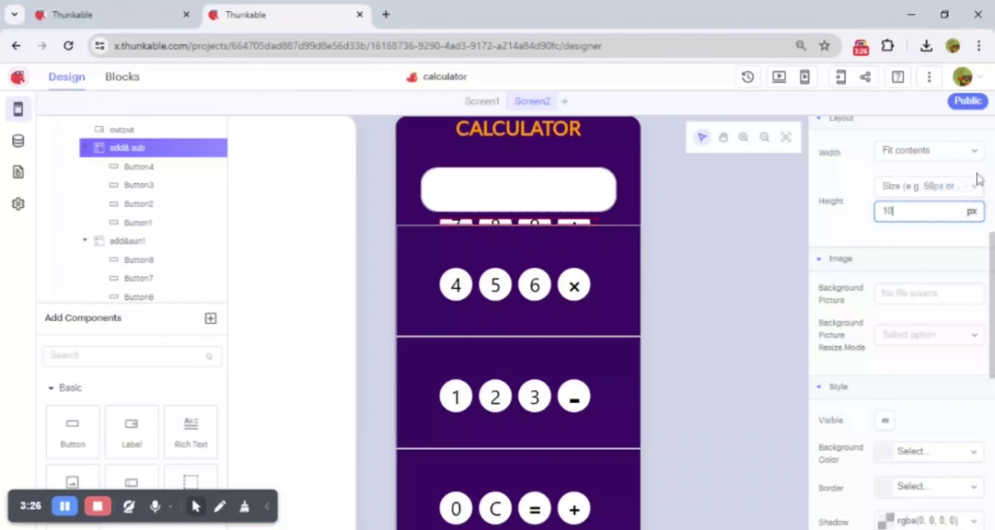
left_click(968, 181)
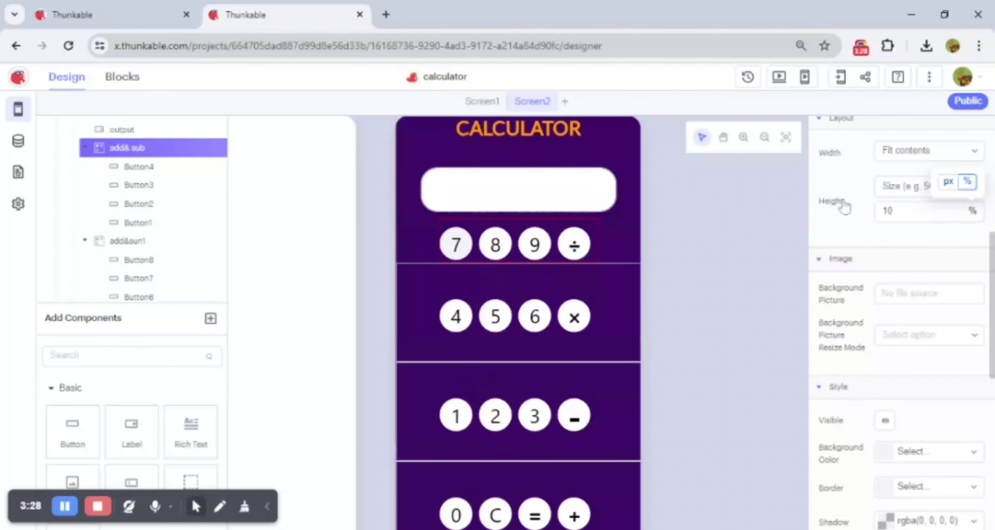
Step: Make the add&sun1 row with buttons 4, 5, 6 and × fit its contents in width and set its height to 10%
left_click(626, 301)
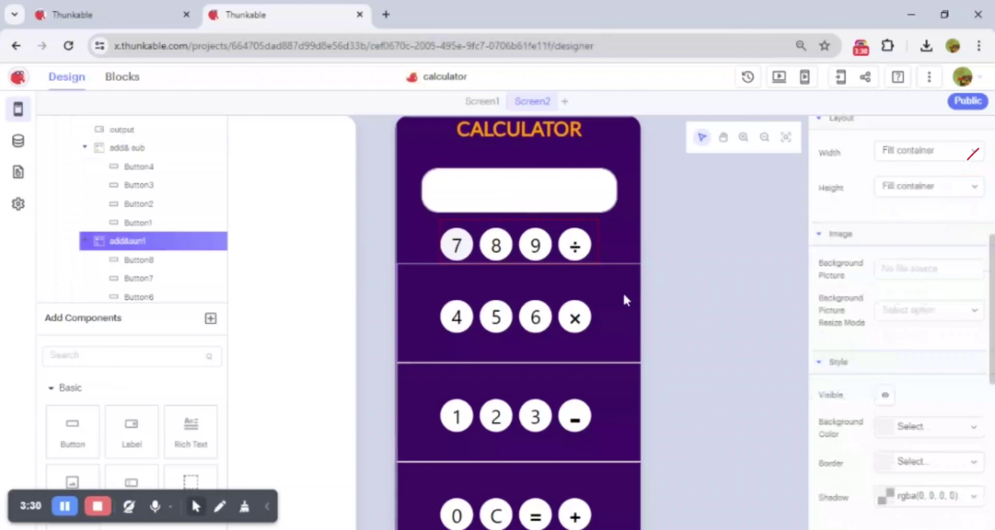
left_click(955, 152)
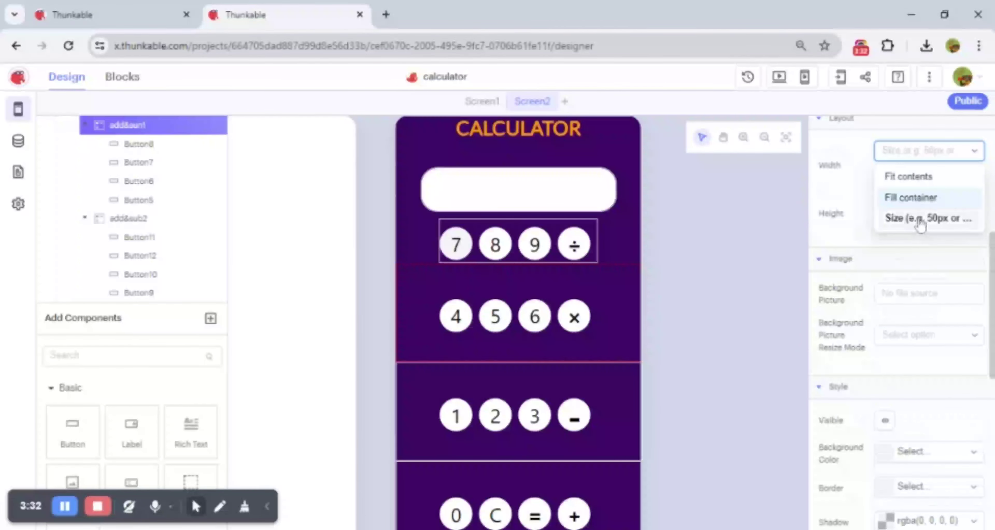
left_click(921, 219)
left_click(925, 153)
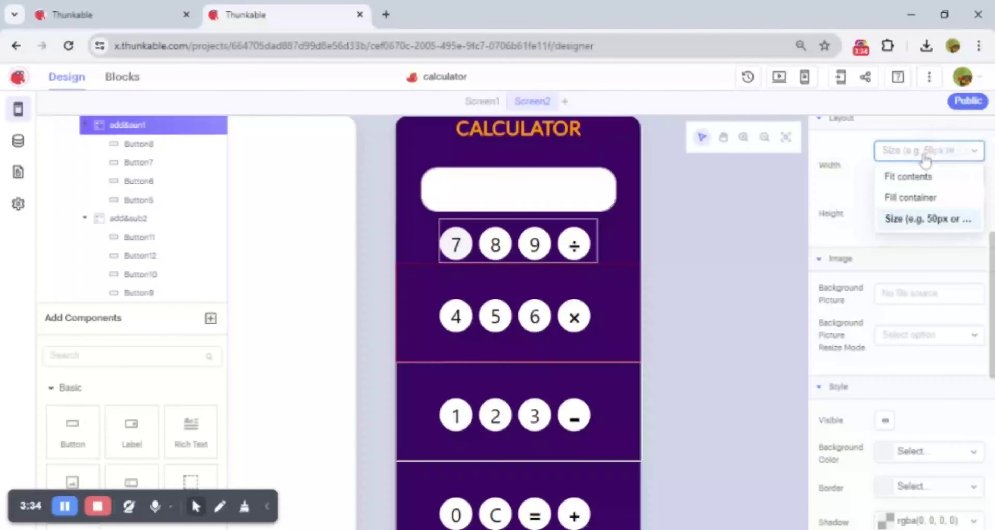
left_click(909, 177)
left_click(906, 192)
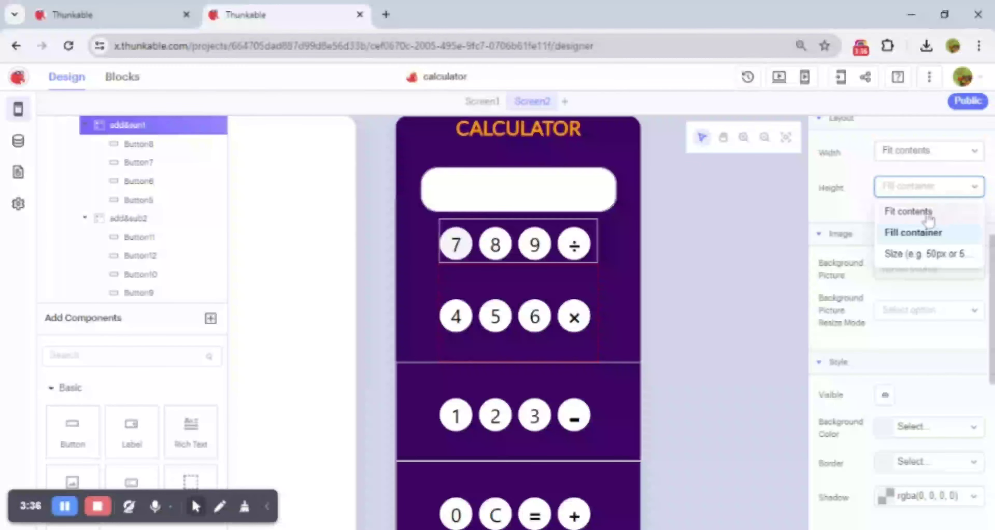
left_click(922, 254)
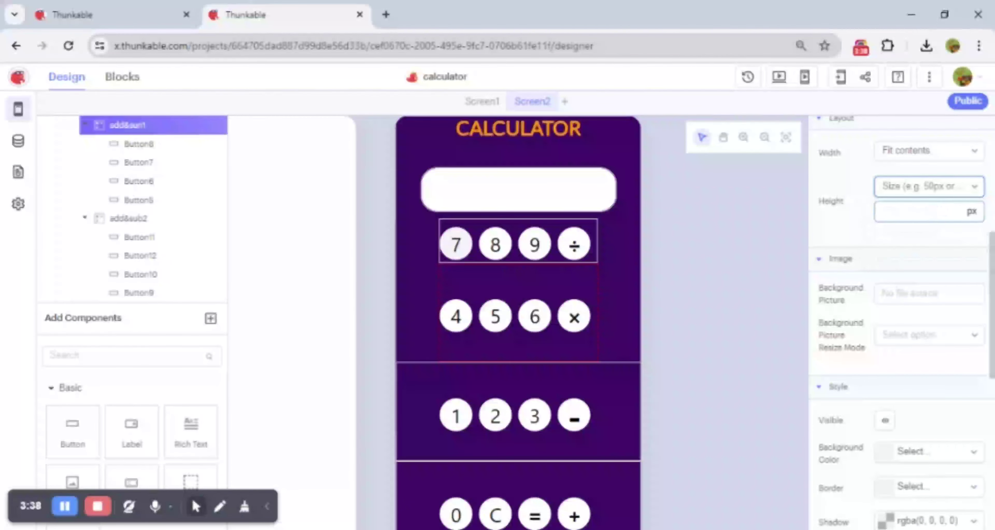
type("10")
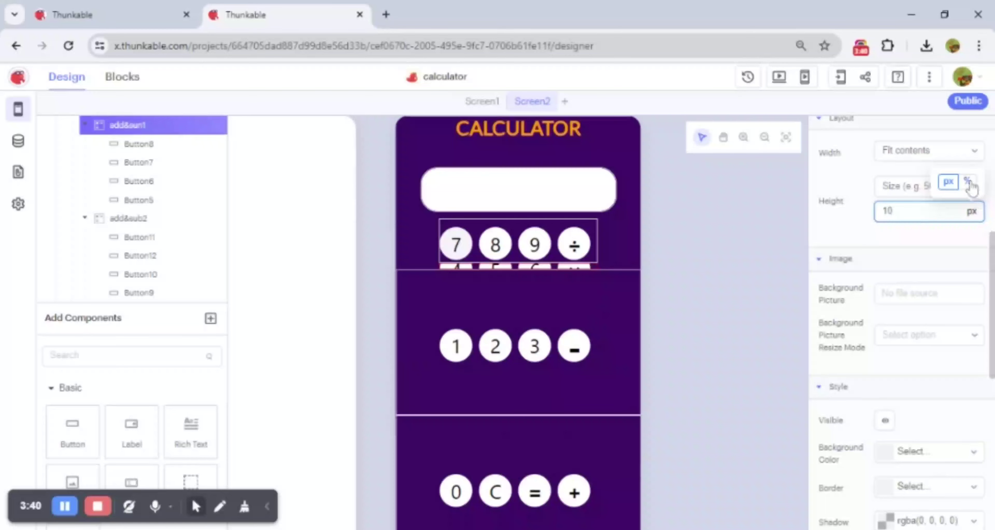
left_click(970, 188)
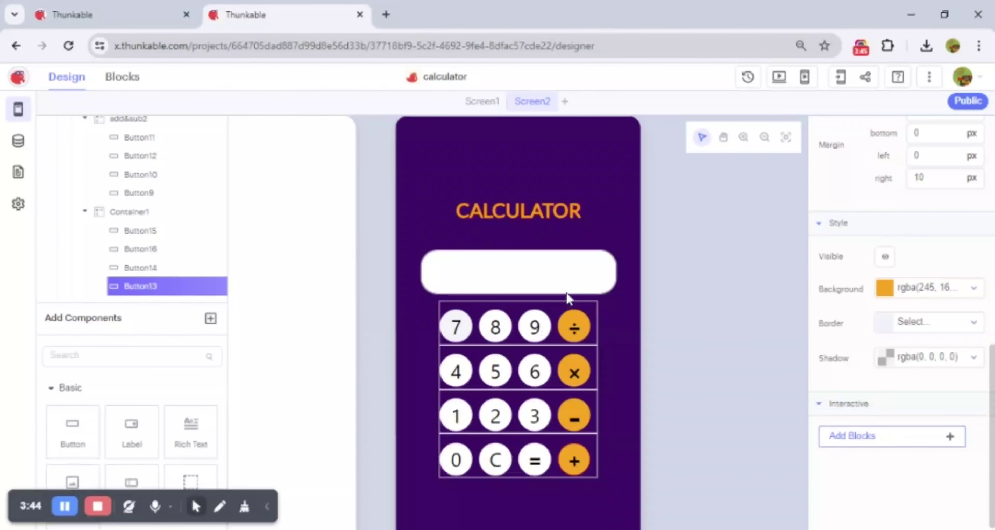
Step: Widen the component tree and review Screen2's structure, from Layout1 and Label1 through row1, Label10 and output to the add& sub row
left_click(65, 507)
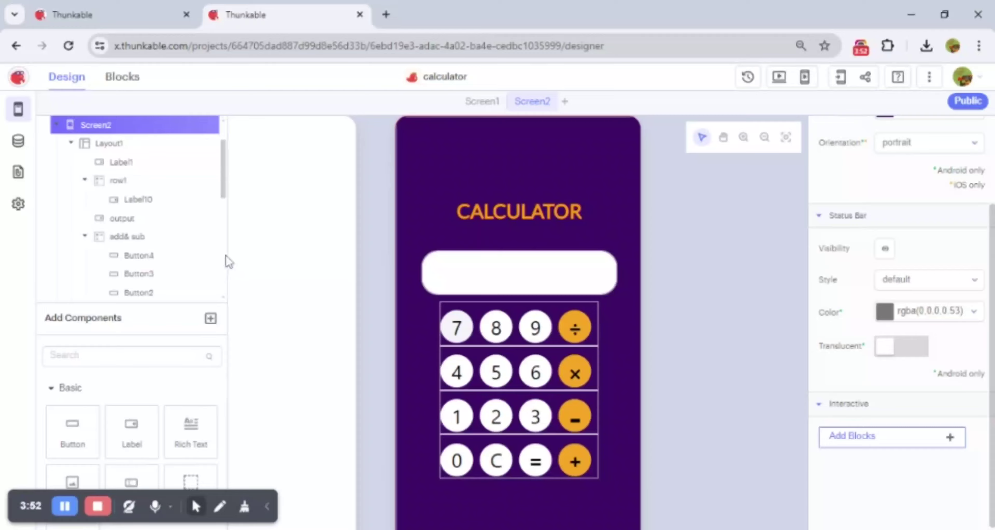
left_click_drag(228, 266, 322, 255)
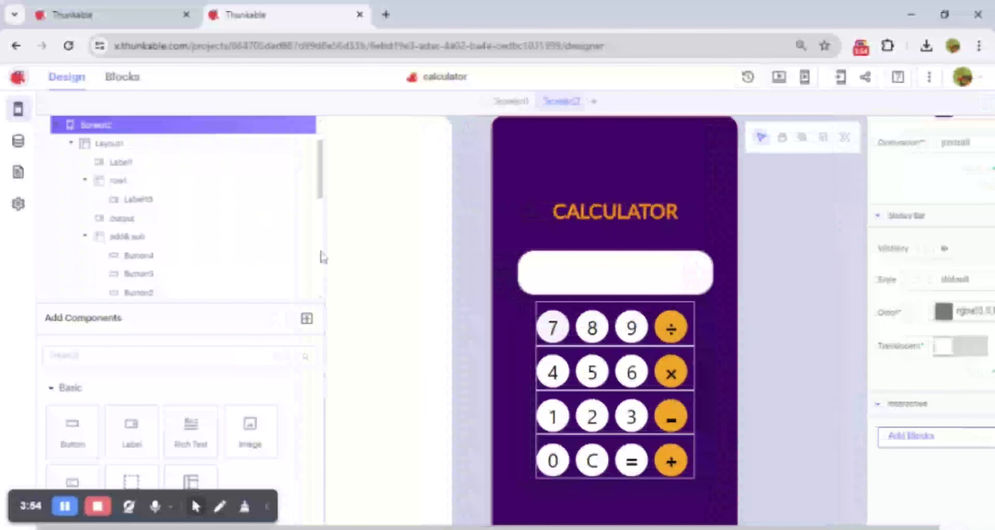
scroll(321, 170, "up", 2)
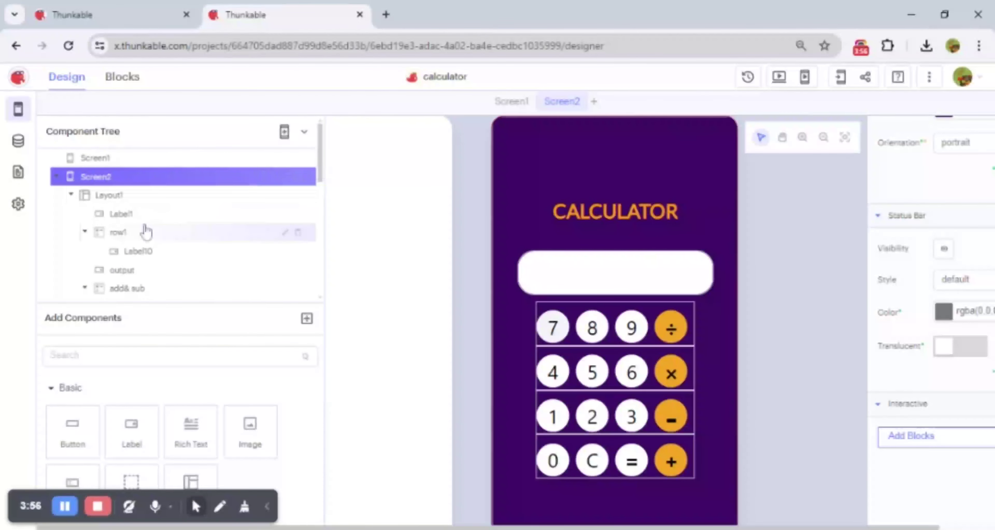
left_click(121, 222)
scroll(121, 223, "down", 2)
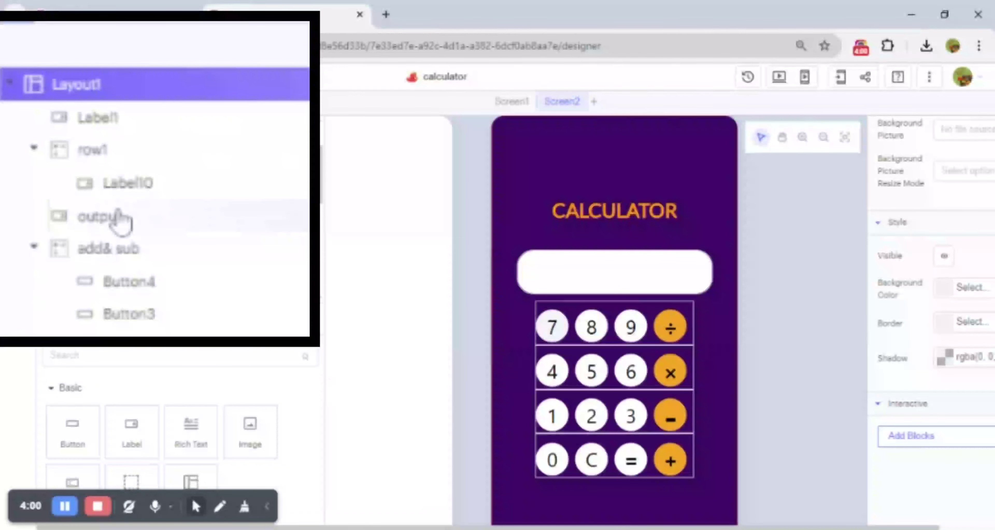
left_click(122, 128)
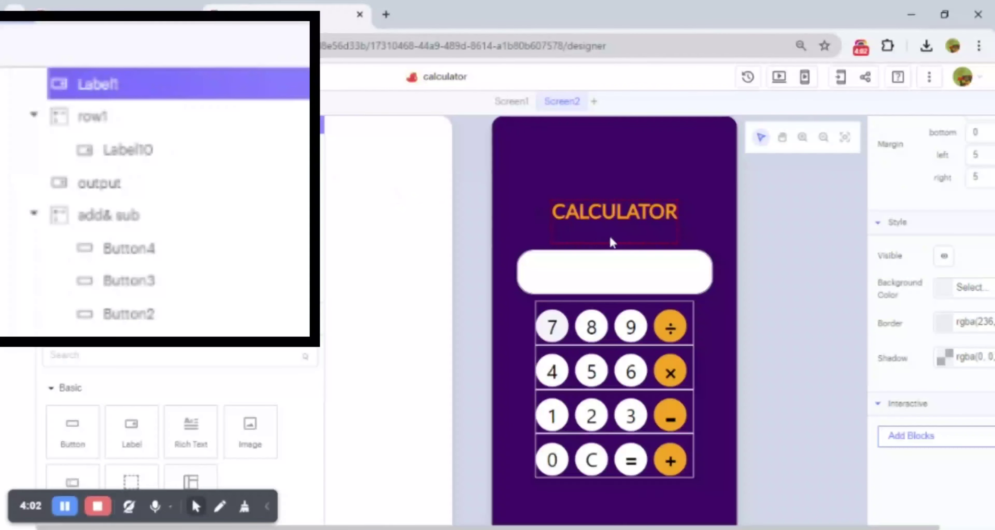
left_click(213, 126)
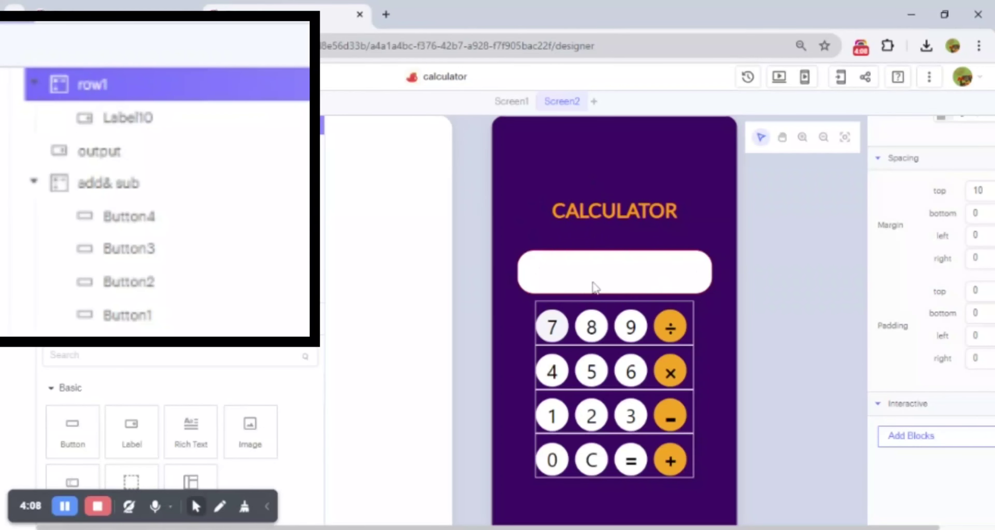
left_click(227, 125)
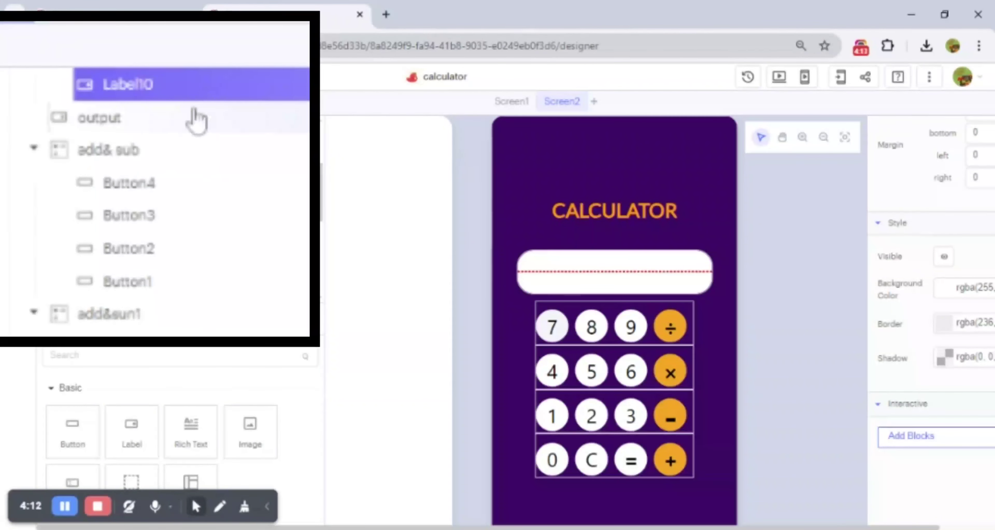
left_click(196, 119)
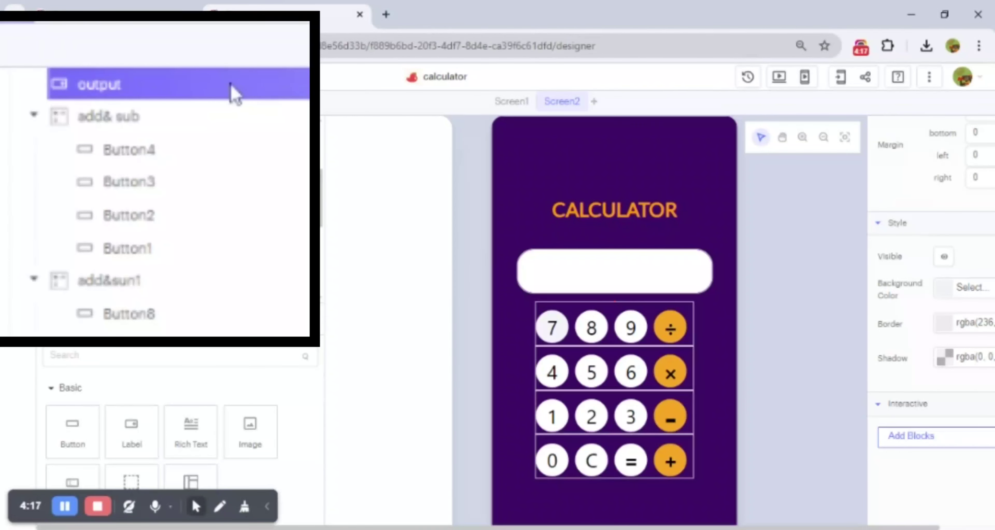
left_click_drag(323, 184, 326, 171)
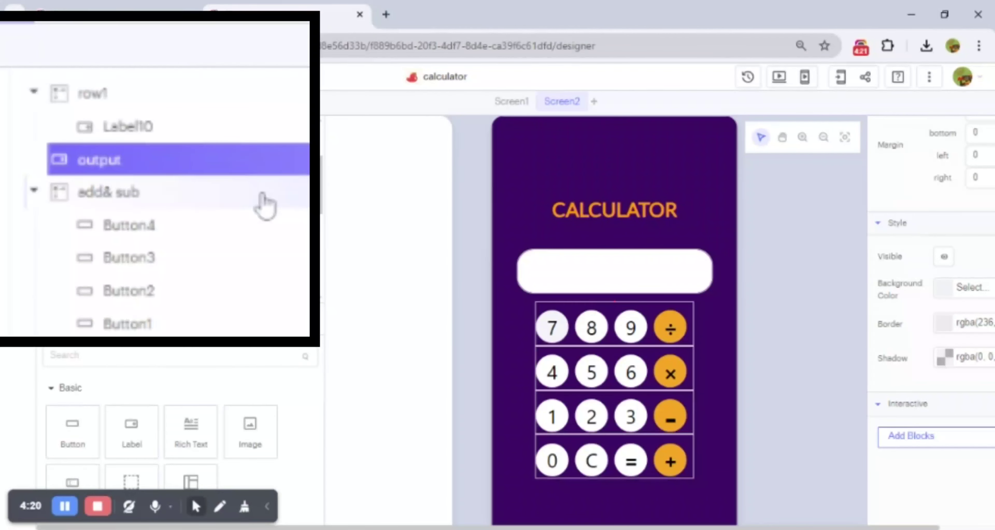
left_click(265, 204)
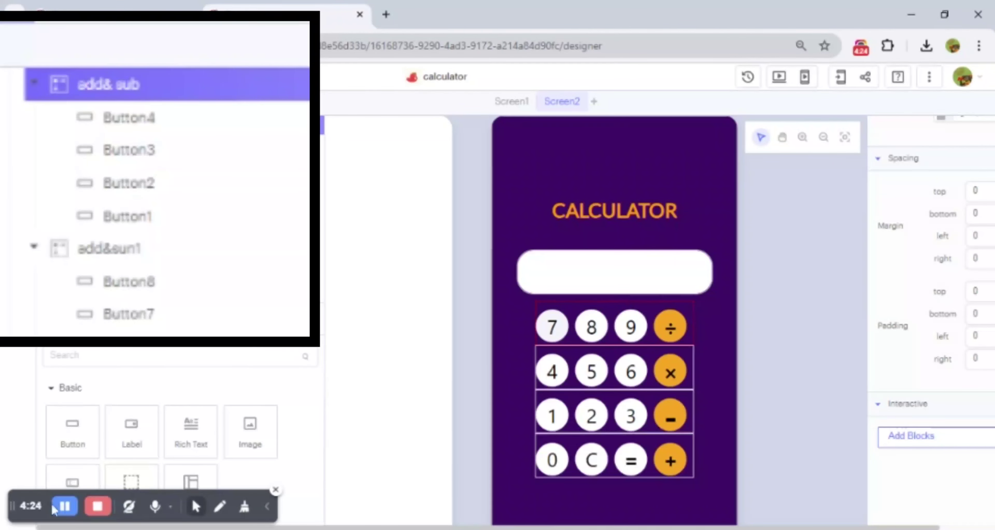
scroll(322, 228, "up", 5)
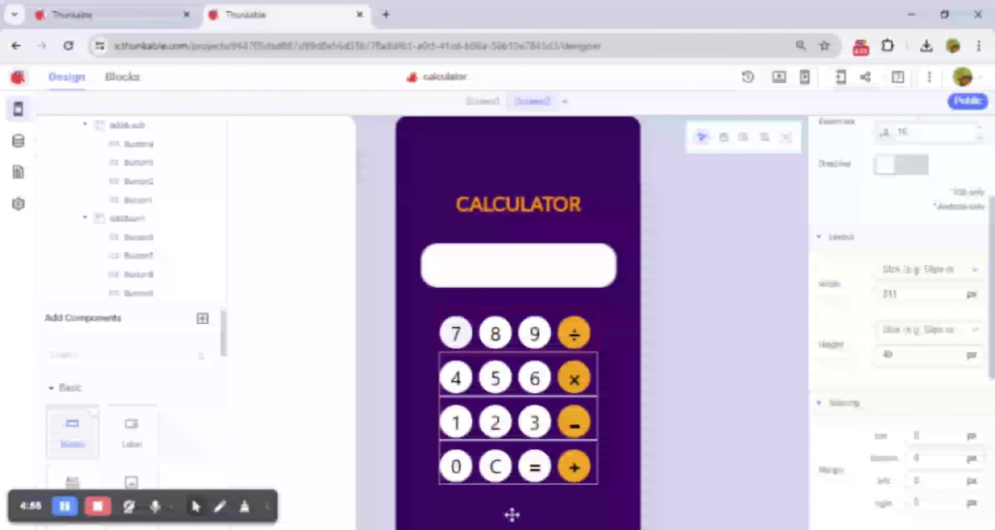
Step: Add a button below the calculator's 0, C, =, + row and set its text to RESET
left_click_drag(512, 514, 518, 503)
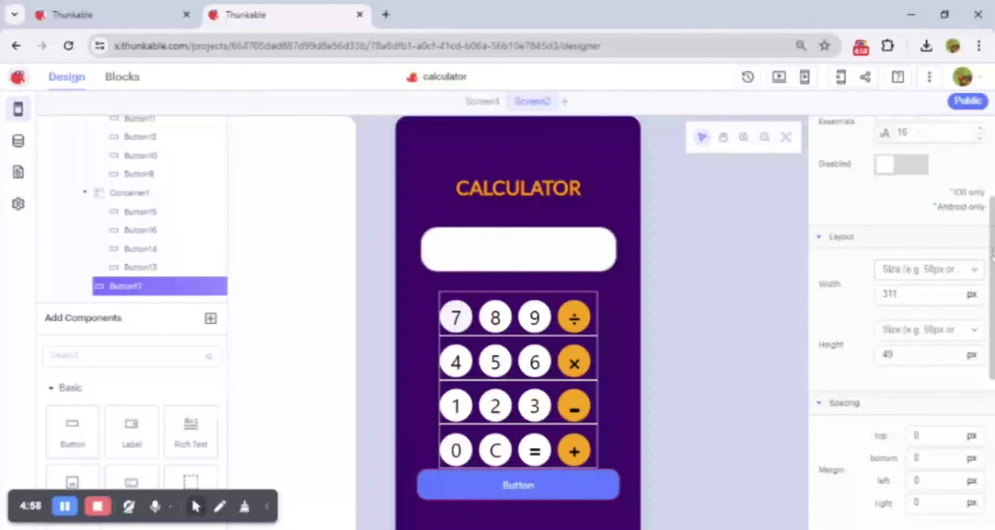
scroll(893, 276, "up", 5)
left_click_drag(886, 186, 818, 201)
key("BackSpace")
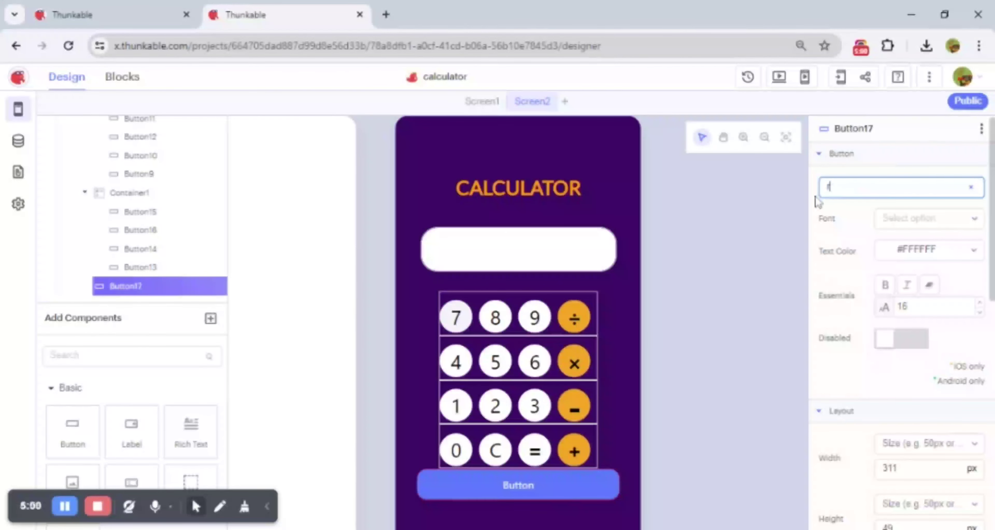
type("r")
key("BackSpace")
type("RESET")
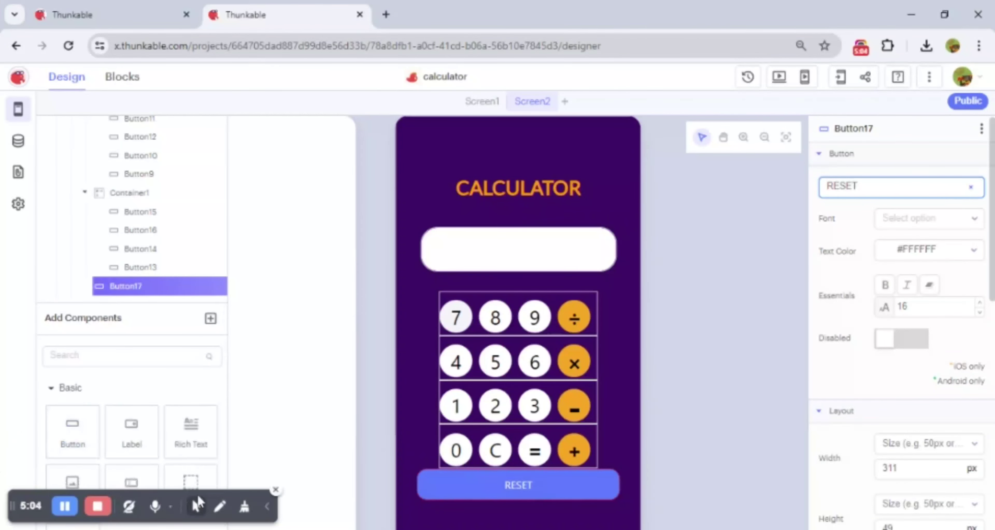
Step: Fill the RESET button's background with the orange preset colour
scroll(917, 387, "down", 10)
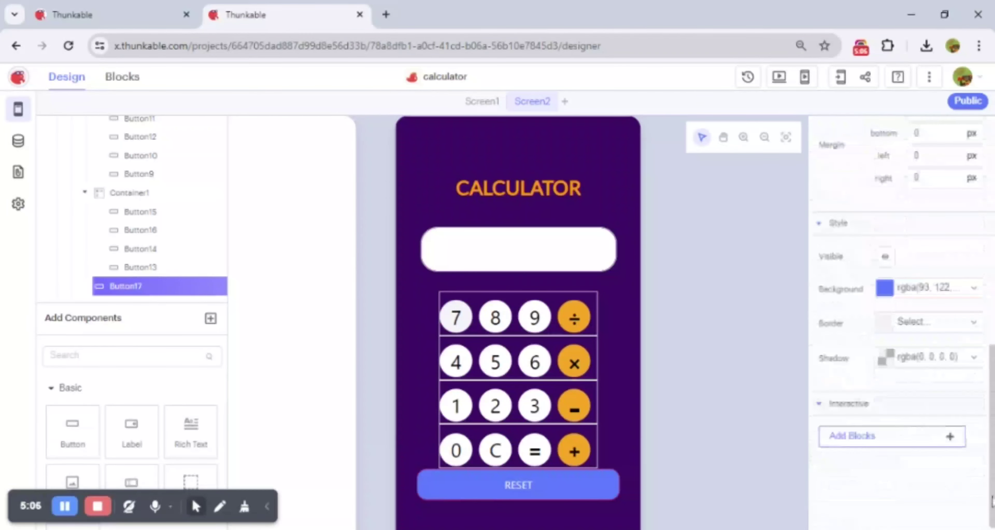
left_click(924, 294)
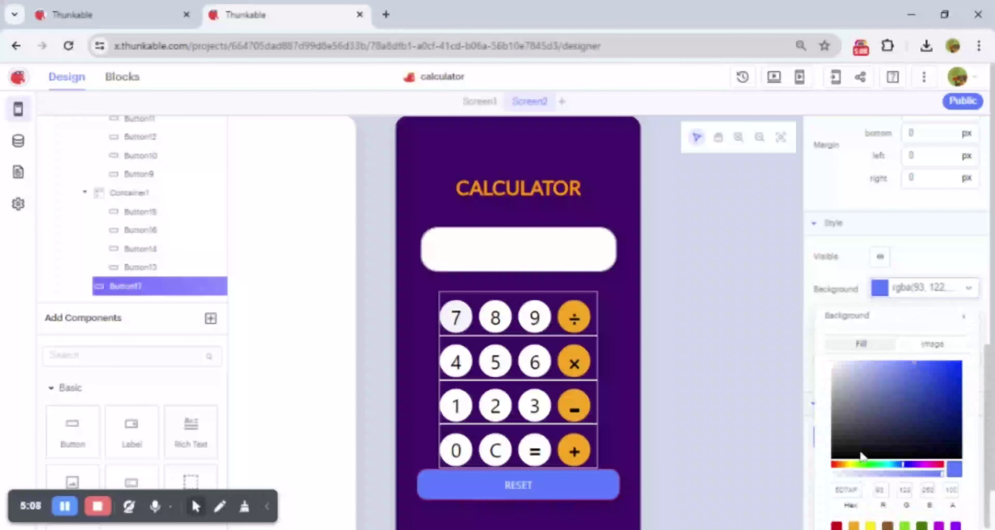
left_click(853, 526)
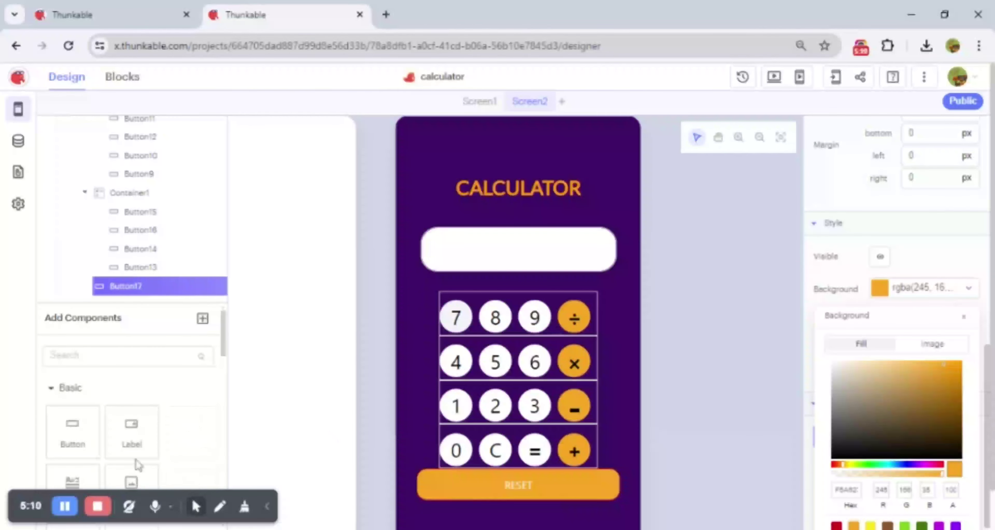
left_click_drag(13, 506, 690, 80)
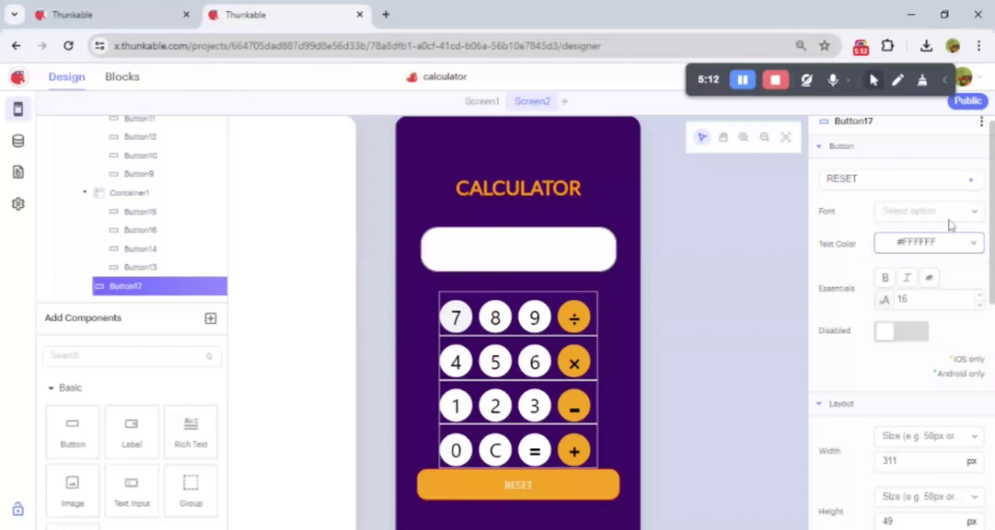
Step: Set the RESET button's font to Lato and its text colour to black
left_click(931, 211)
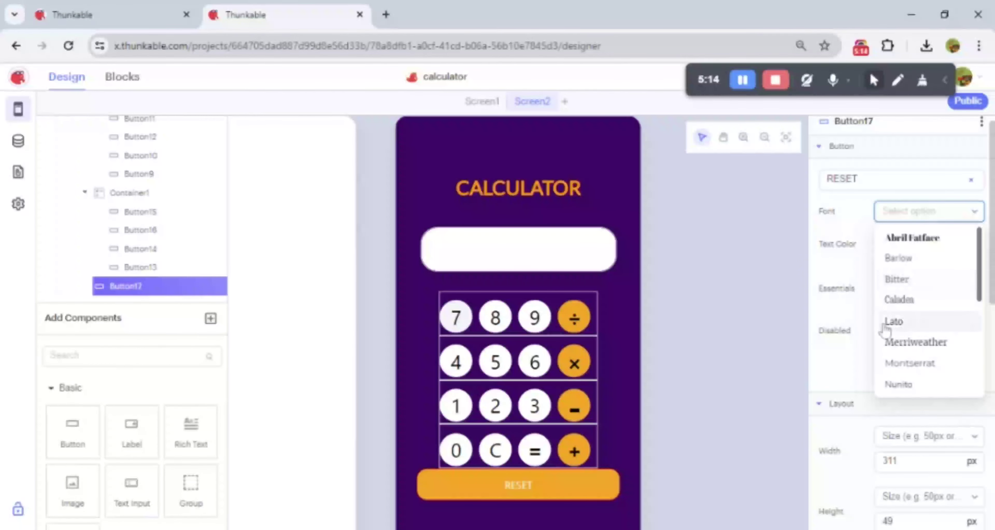
left_click(890, 323)
left_click(906, 243)
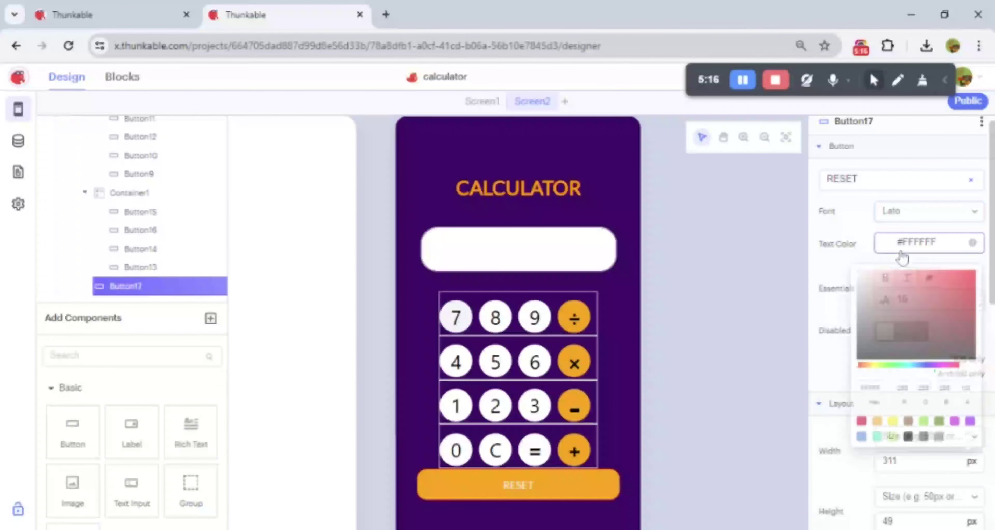
left_click(906, 455)
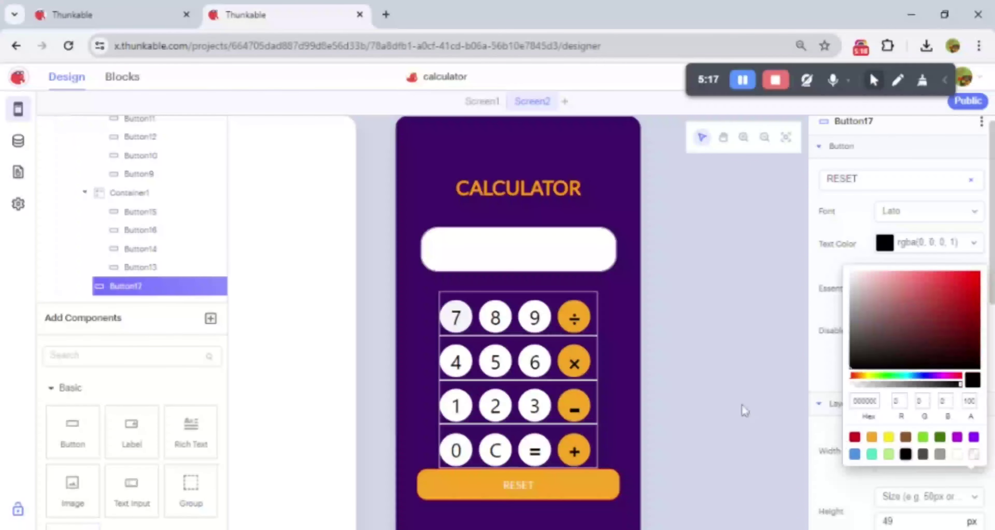
left_click(841, 300)
Step: Make the RESET button's text bold and set its font size to 20
double_click(902, 300)
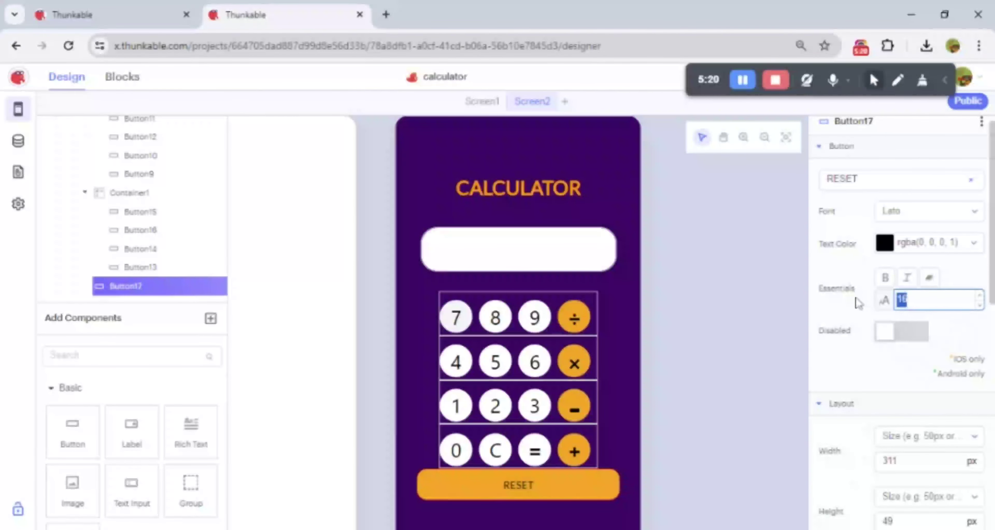
type("30")
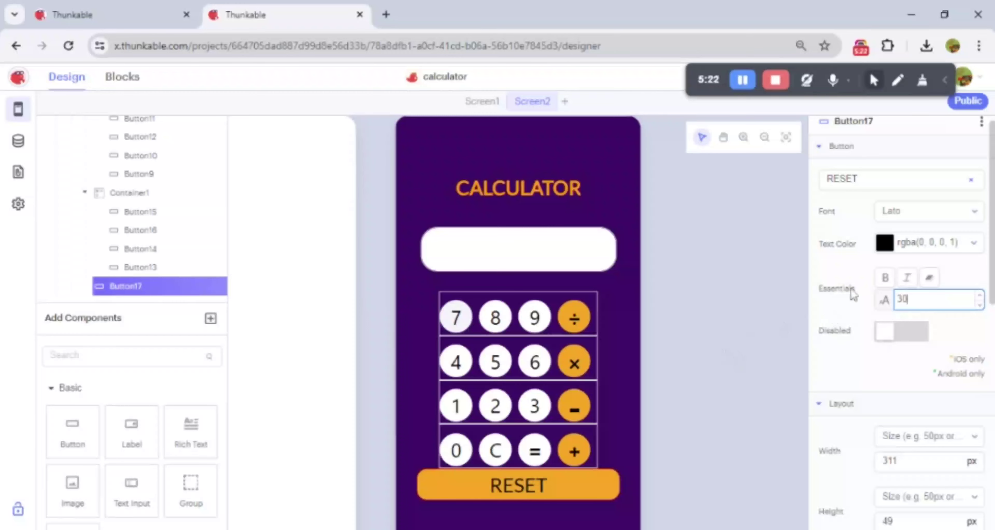
left_click(881, 279)
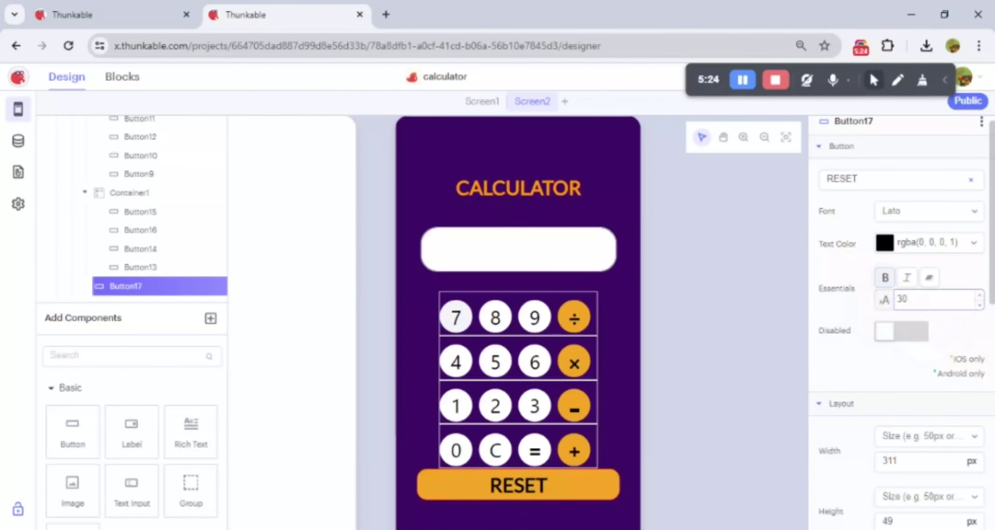
double_click(902, 300)
type("20")
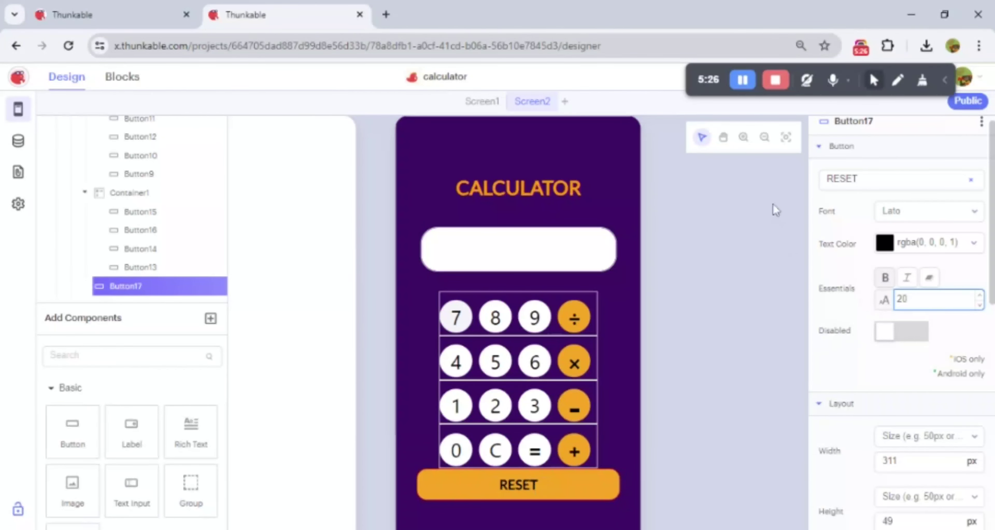
Step: Set the RESET button's width to 50%
scroll(821, 161, "down", 4)
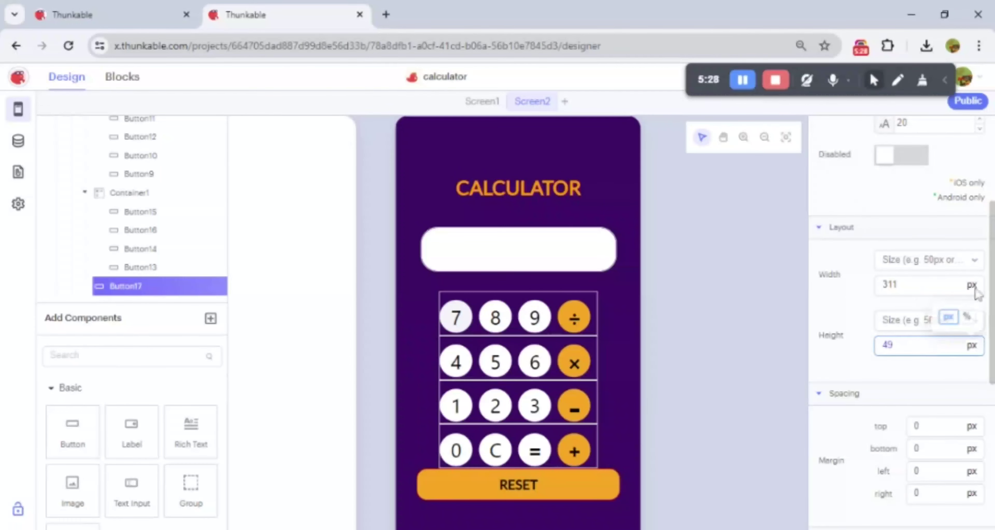
double_click(889, 284)
type("500")
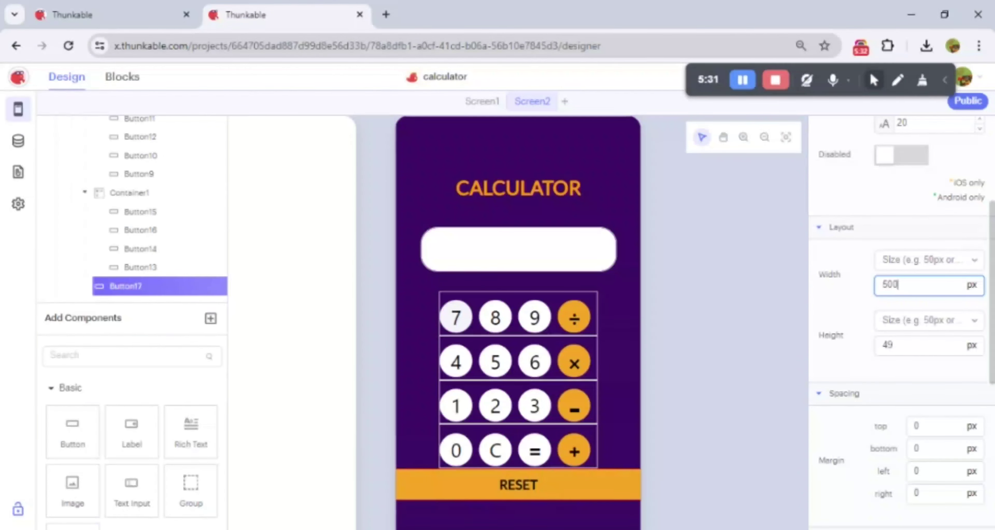
key("BackSpace")
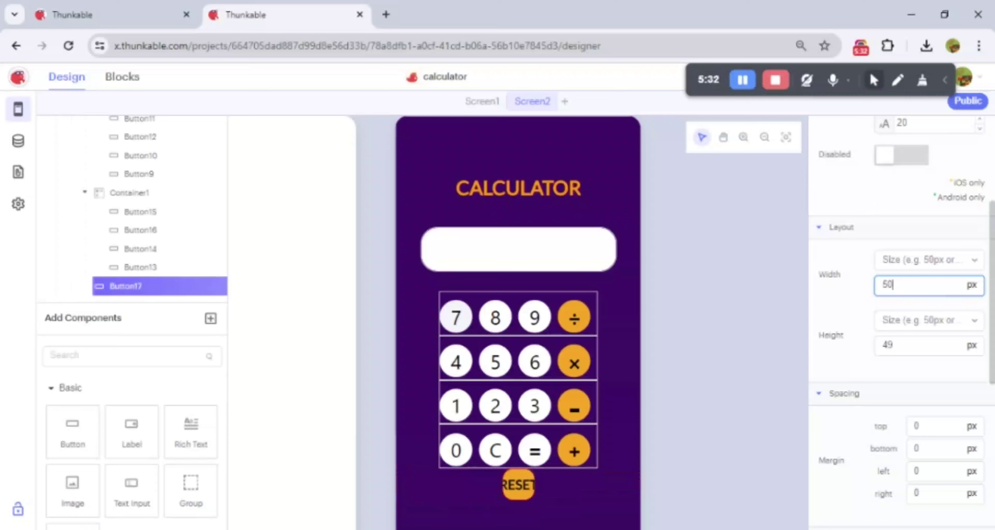
left_click(975, 266)
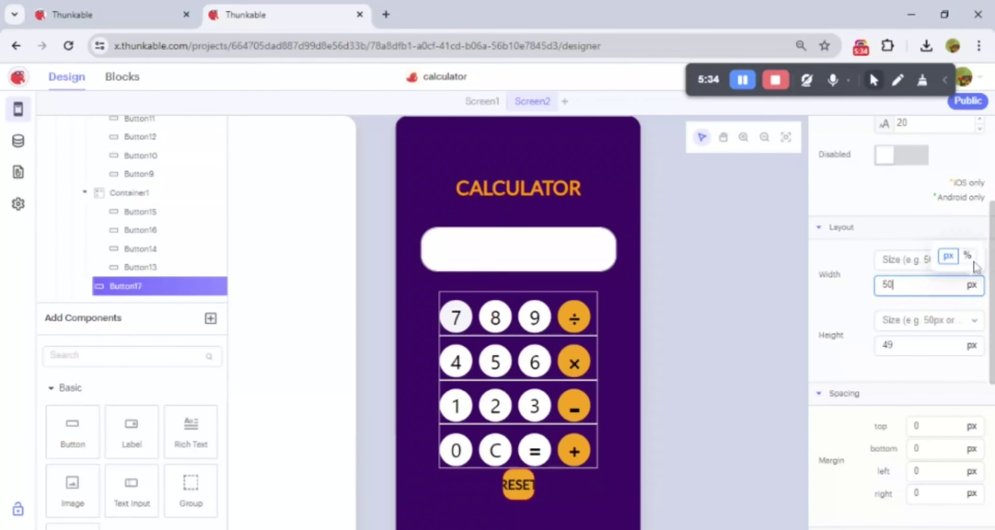
left_click(968, 256)
Step: Try a height of 10% for the RESET button
left_click(975, 321)
key("BackSpace")
key("BackSpace")
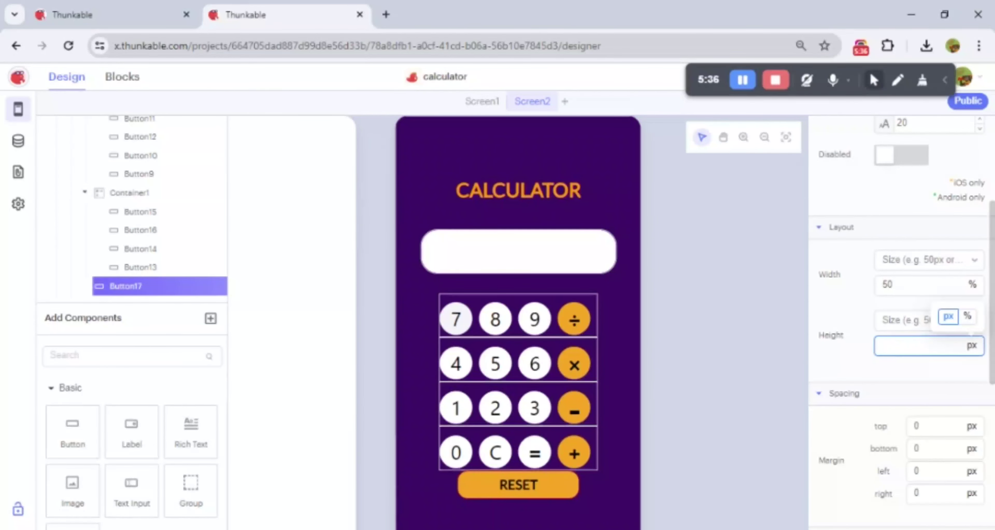
type("8")
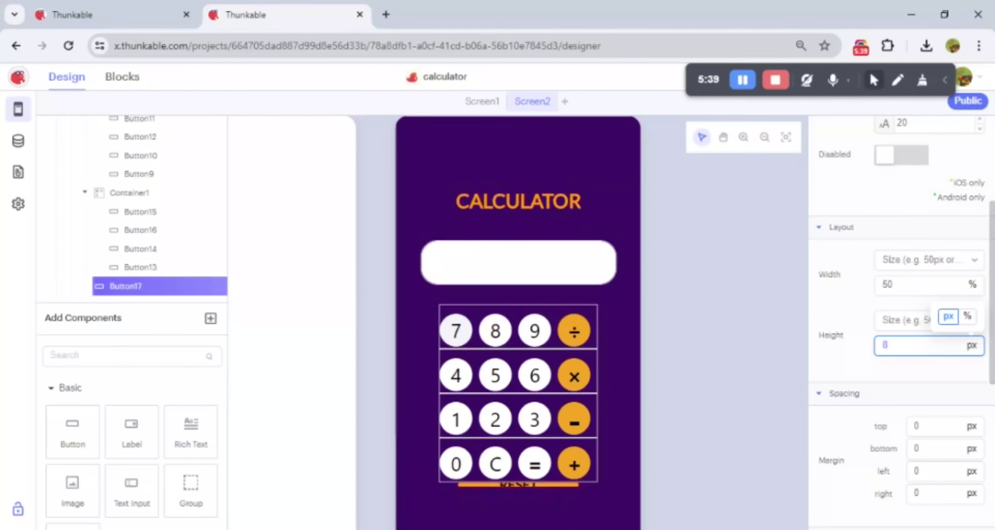
key("BackSpace")
type("10")
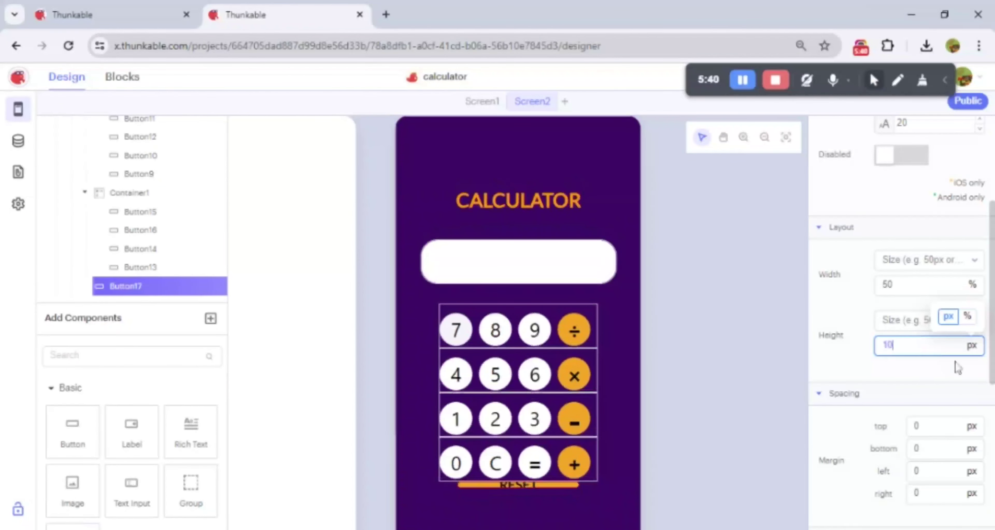
left_click(969, 317)
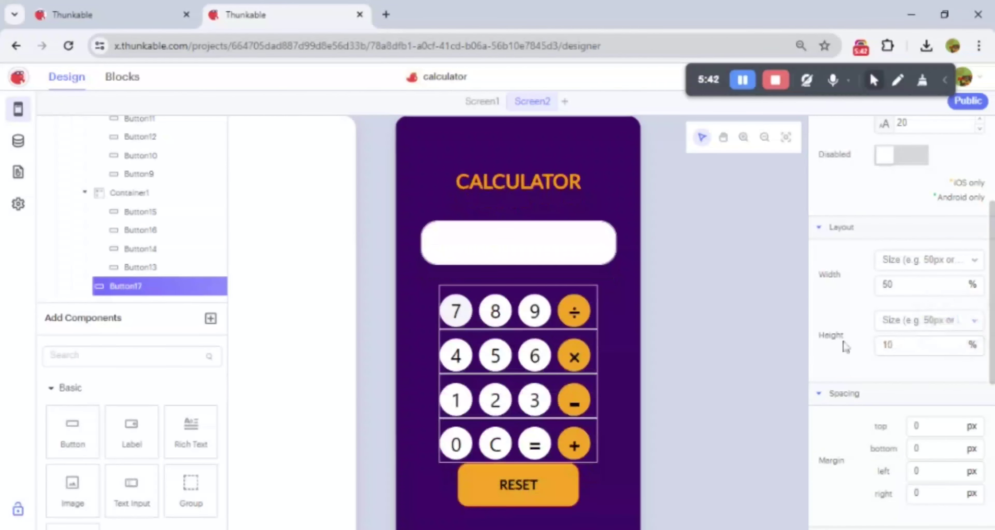
Step: Undo the 10% height and set the RESET button's height to 8%
left_click(888, 344)
key("ctrl+z")
key("ctrl+z")
key("ctrl+z")
key("ctrl+z")
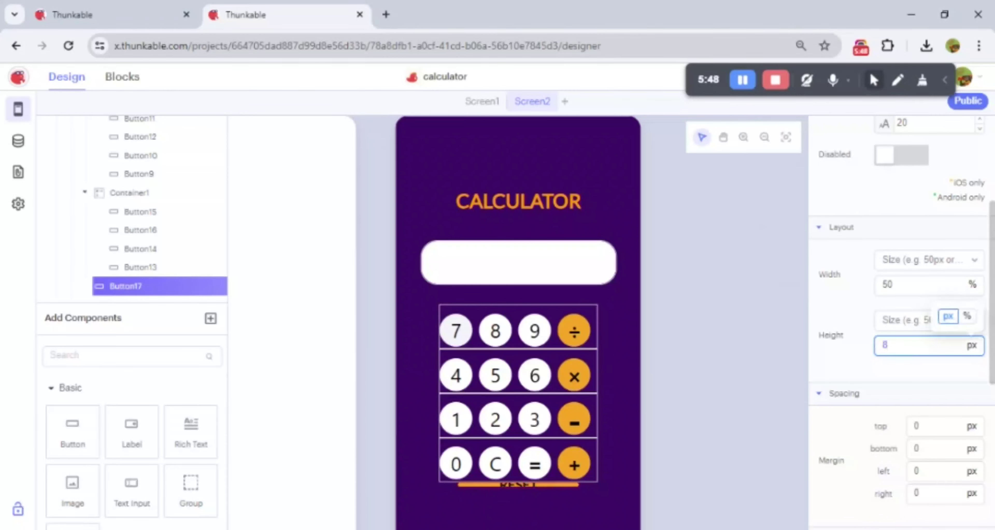
left_click(966, 317)
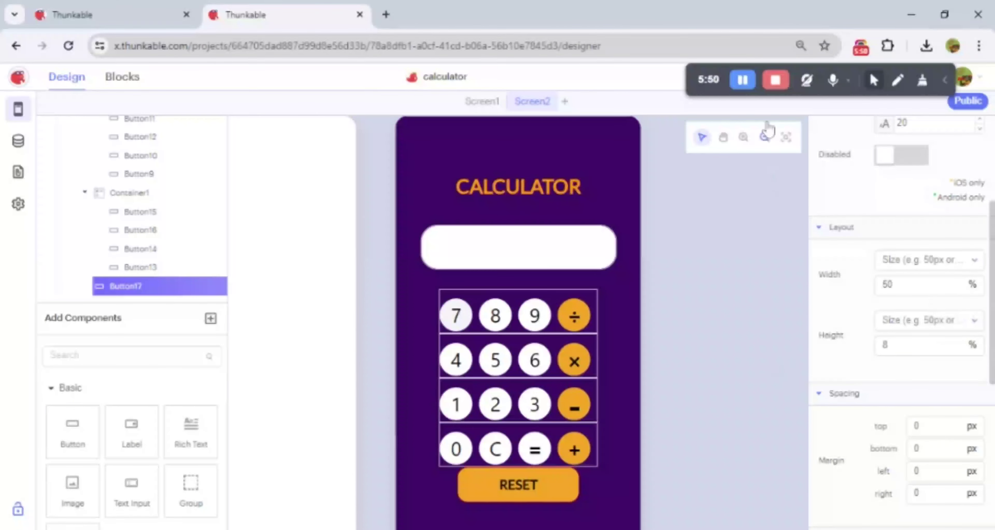
Step: Give the RESET button a top margin of 20 px and a border radius of 100
left_click(928, 426)
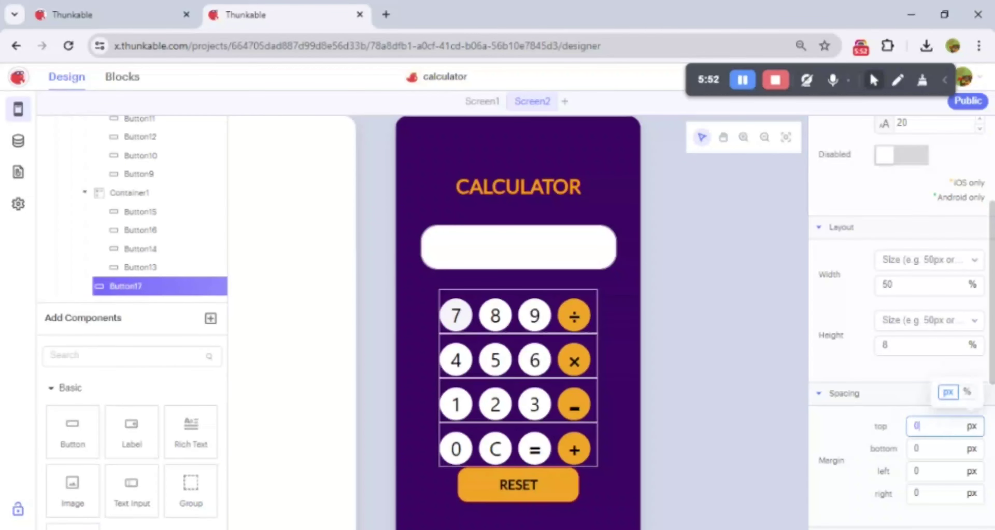
type("20")
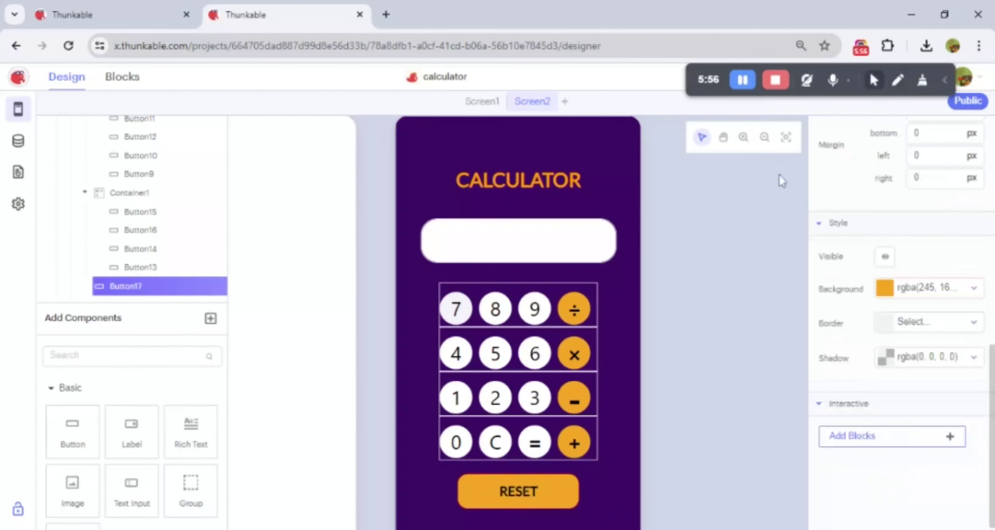
left_click(933, 324)
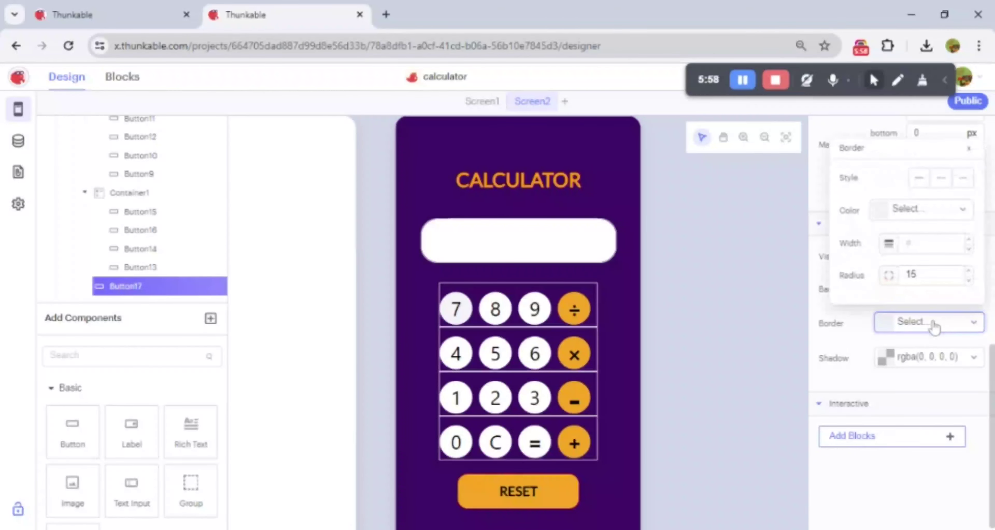
double_click(910, 274)
type("100")
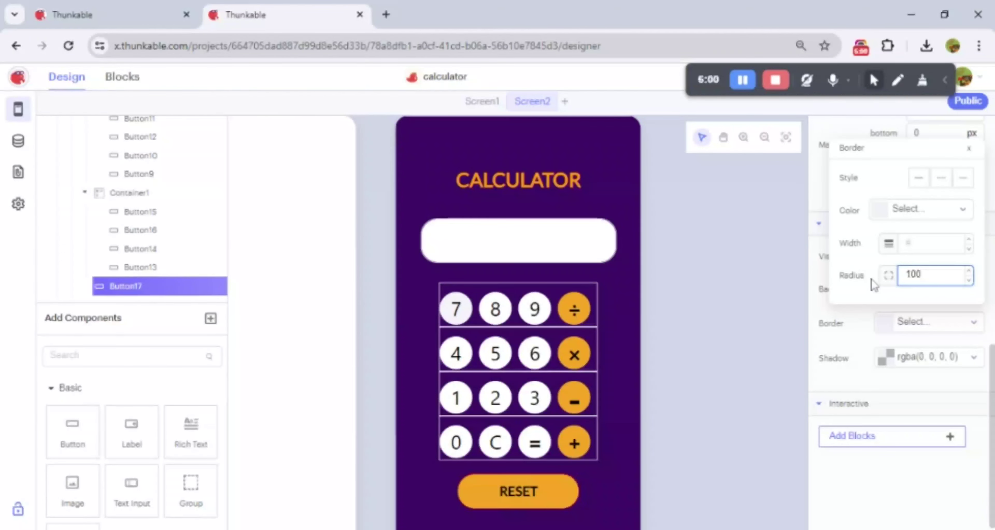
left_click(689, 318)
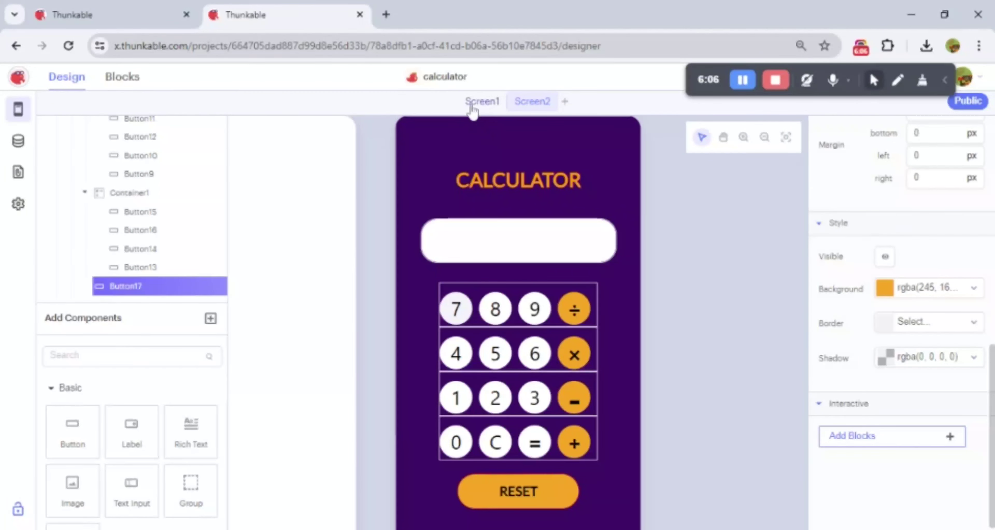
Step: Switch to Screen1 and fill its background with the aqua green preset colour
left_click(472, 103)
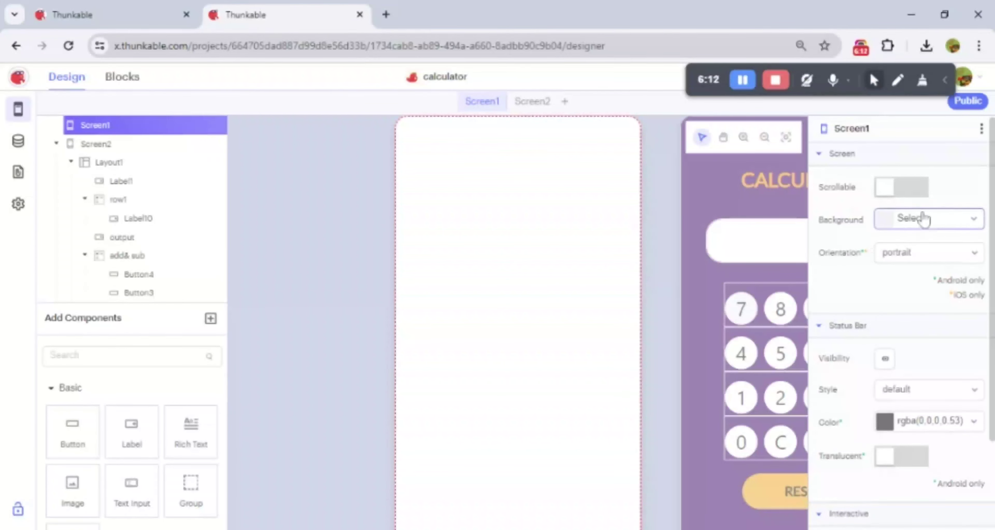
left_click(927, 217)
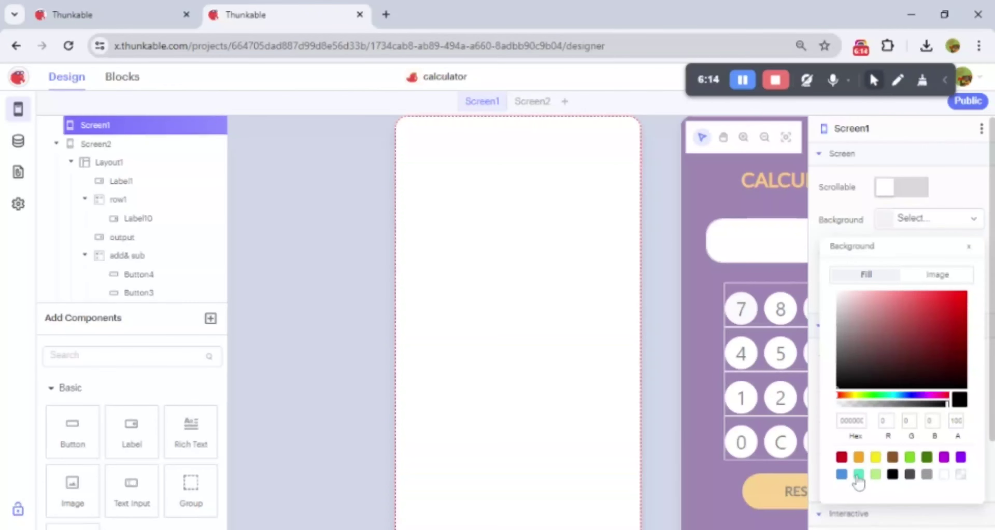
left_click(858, 474)
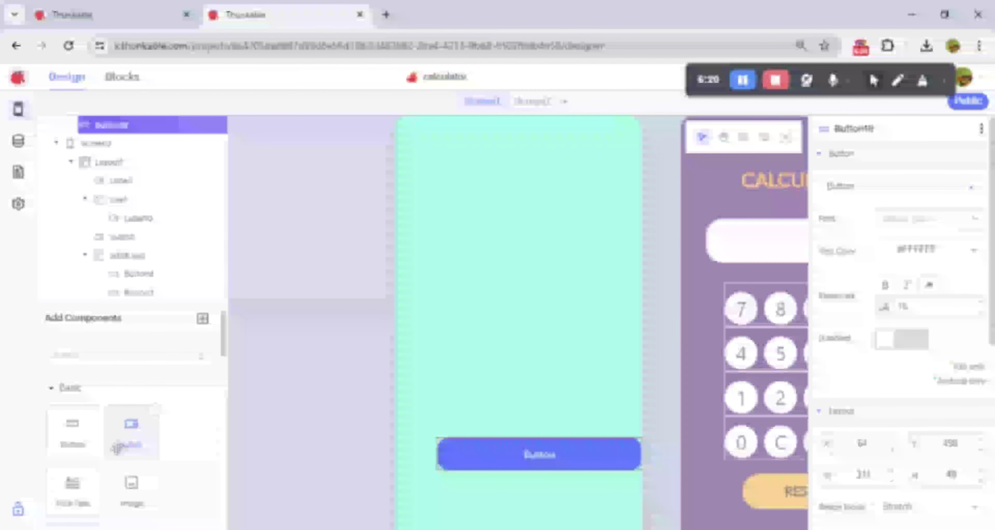
Step: Add a label above the button on Screen1 and move the button down to the screen's left edge, at X 0
left_click_drag(117, 448, 512, 371)
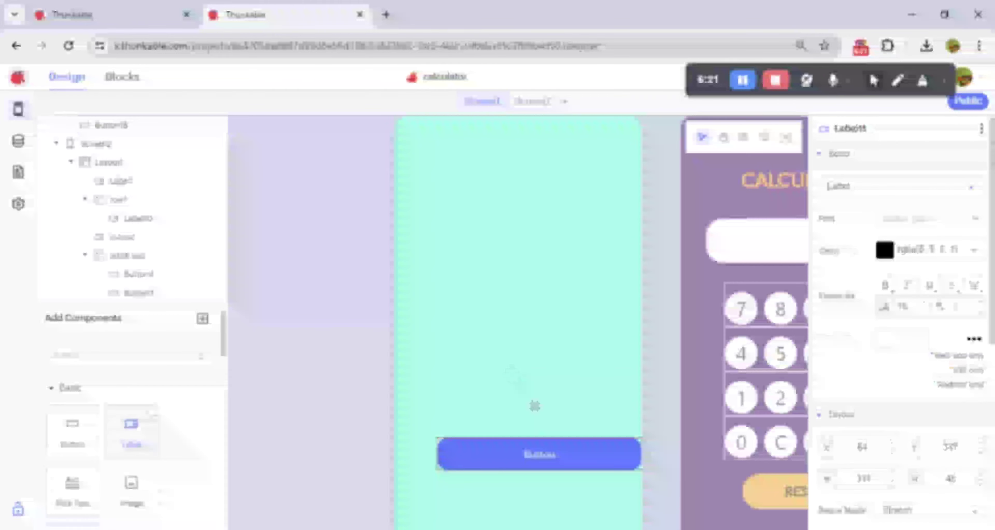
left_click_drag(503, 460, 456, 479)
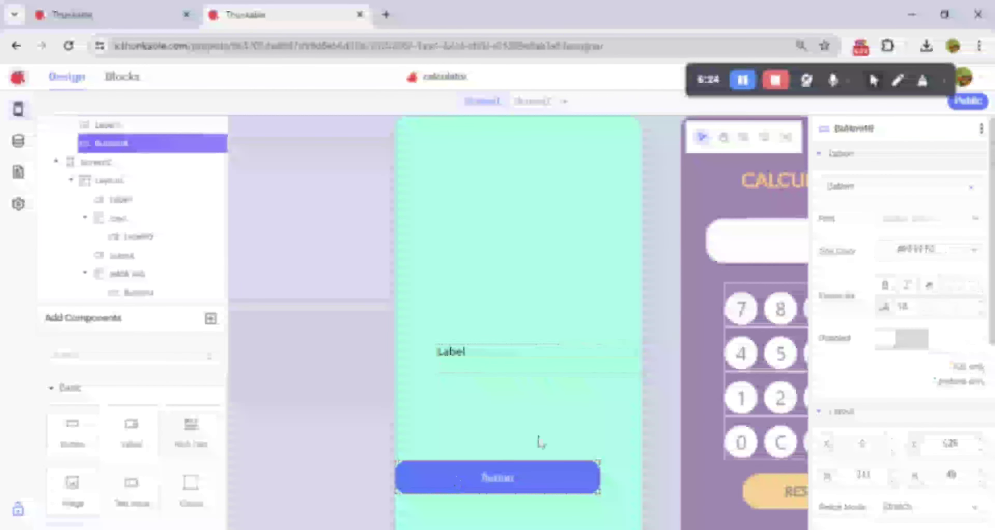
Step: Replace the text of the button on Screen1 with OPEN CALCULATOR
left_click(856, 195)
key("ctrl+a")
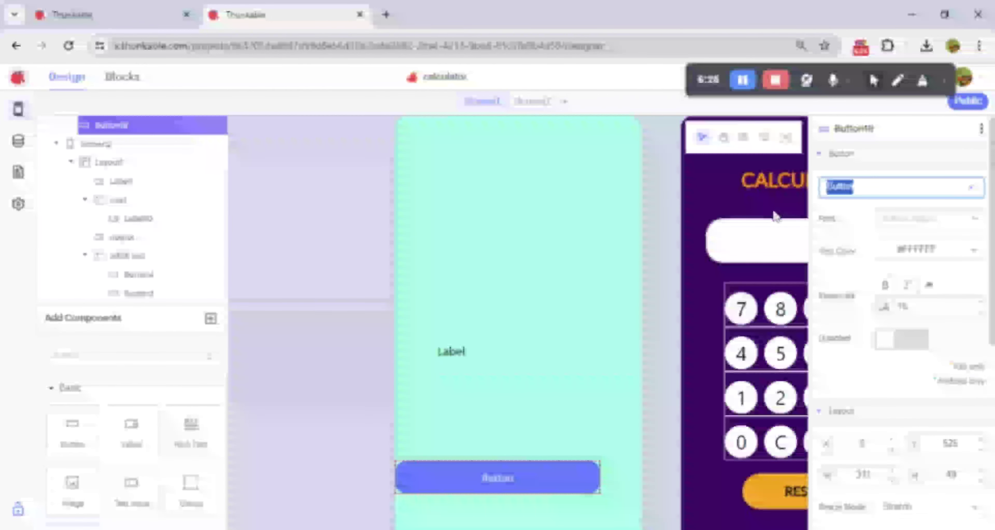
type("OPEN CAL")
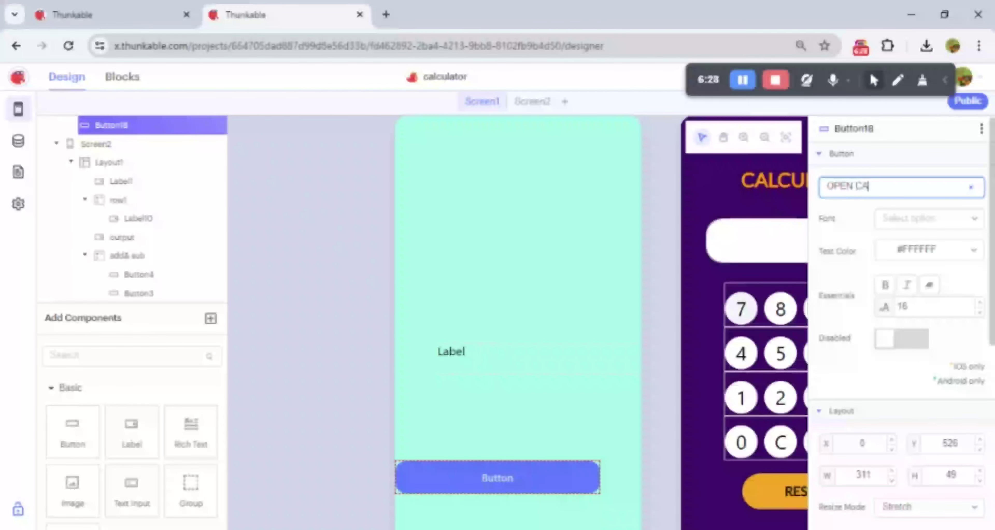
type("CULTA")
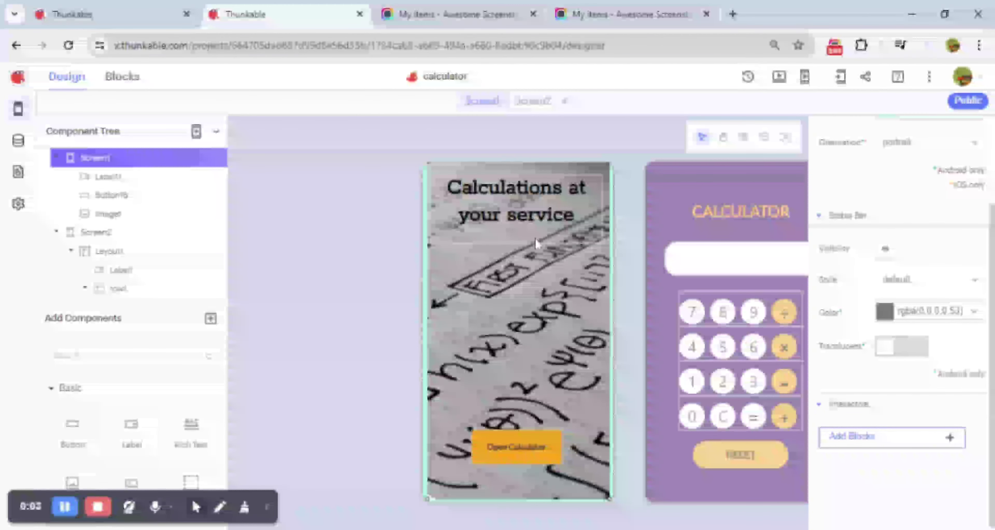
left_click(497, 329)
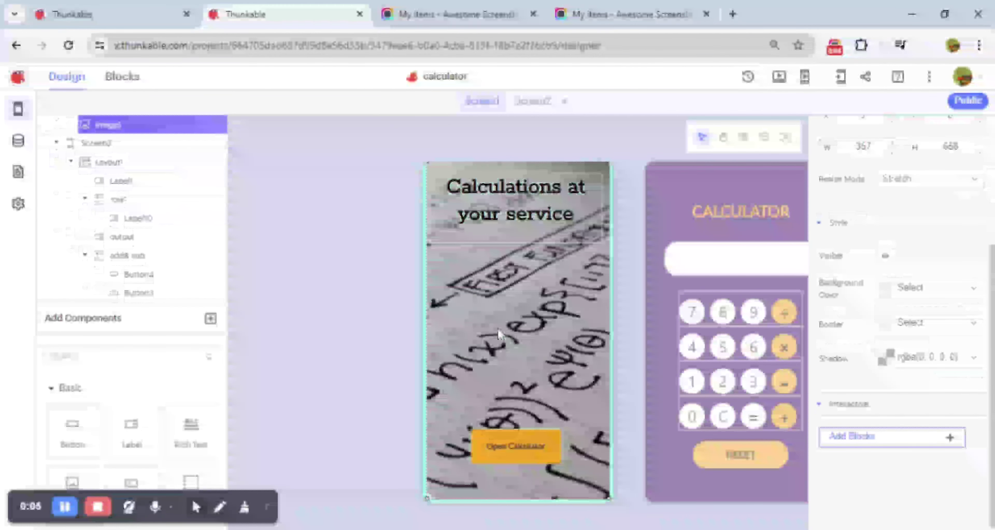
left_click(520, 446)
left_click(544, 195)
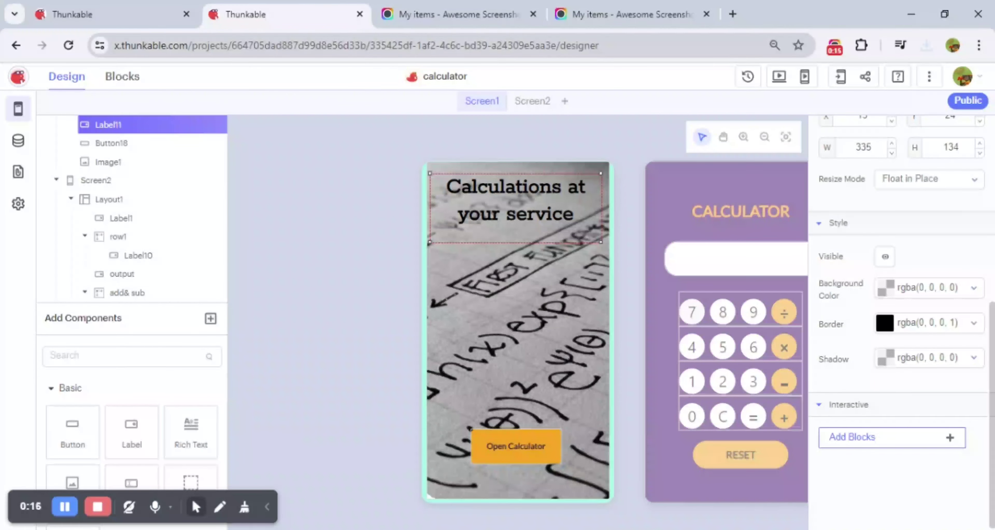
left_click(537, 316)
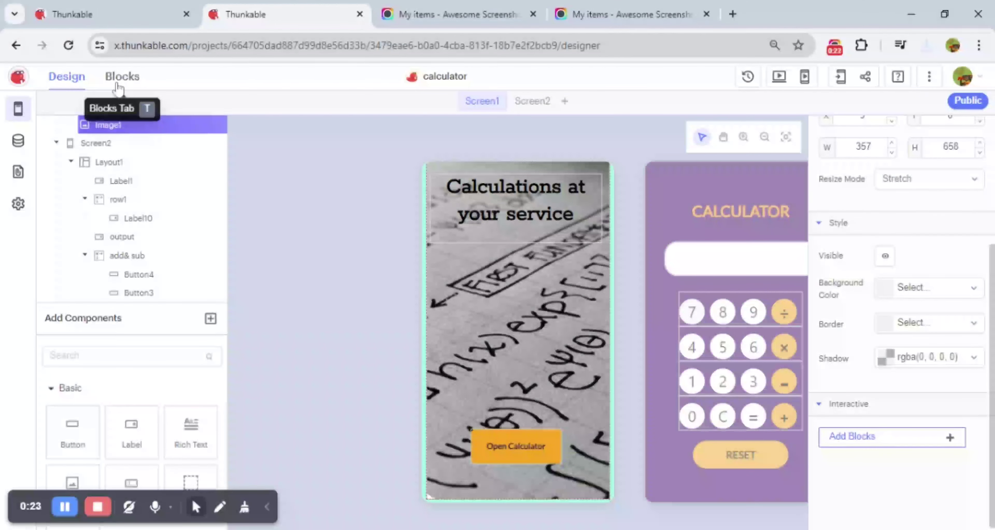
Step: Build a click event in the blocks for Button18 on Screen1 that navigates to Screen2
left_click(118, 85)
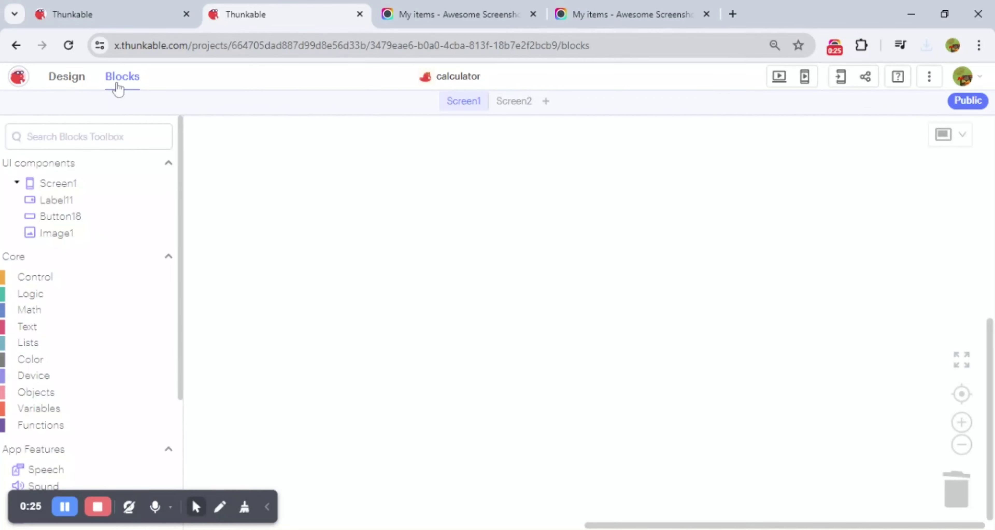
left_click(54, 220)
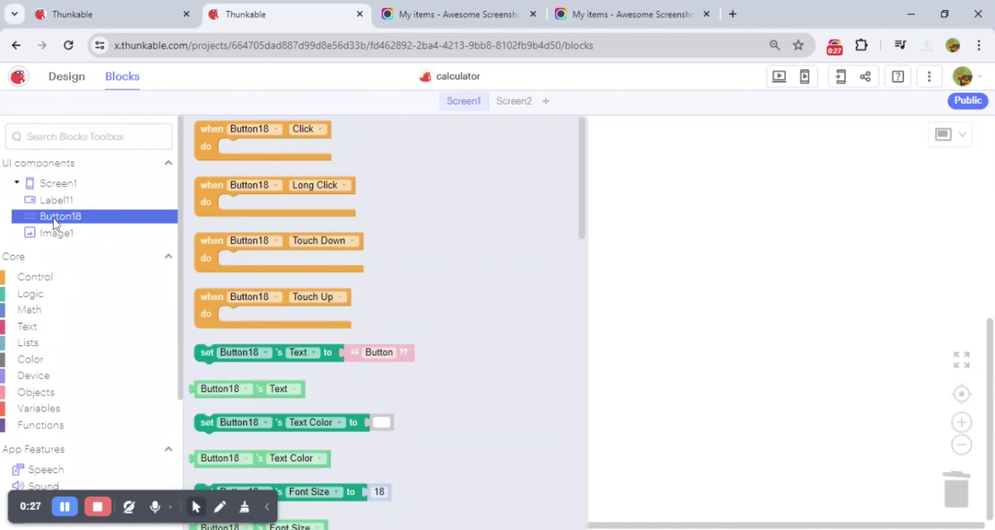
left_click_drag(210, 139, 283, 190)
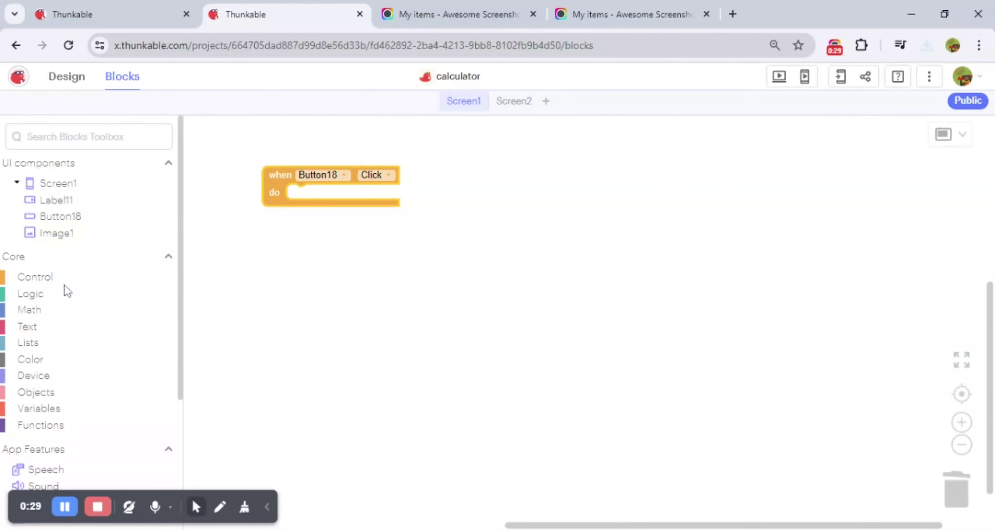
left_click(66, 286)
left_click_drag(207, 134, 305, 203)
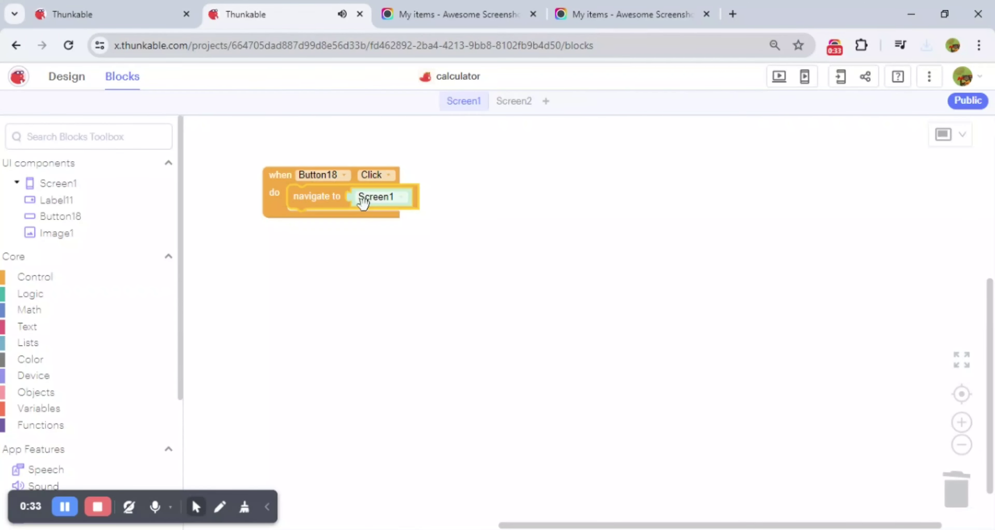
left_click(365, 204)
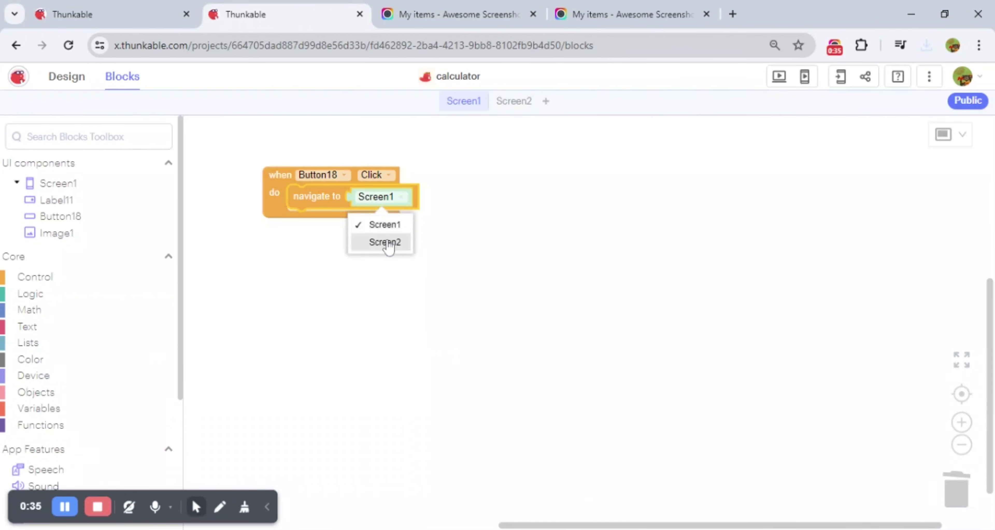
left_click(386, 240)
Step: Return to the design view and zoom out the canvas to look over Screen1 and the calculator screen
left_click(62, 77)
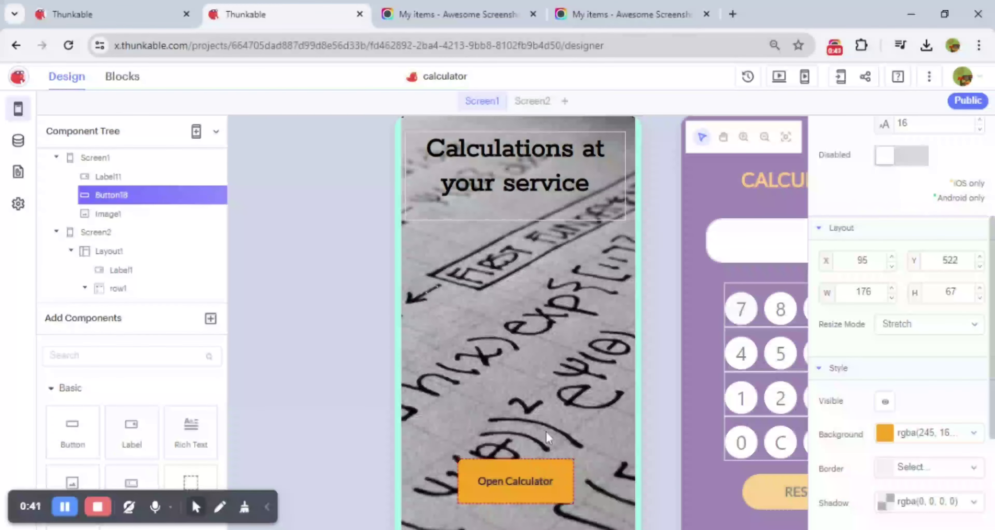
left_click(736, 353)
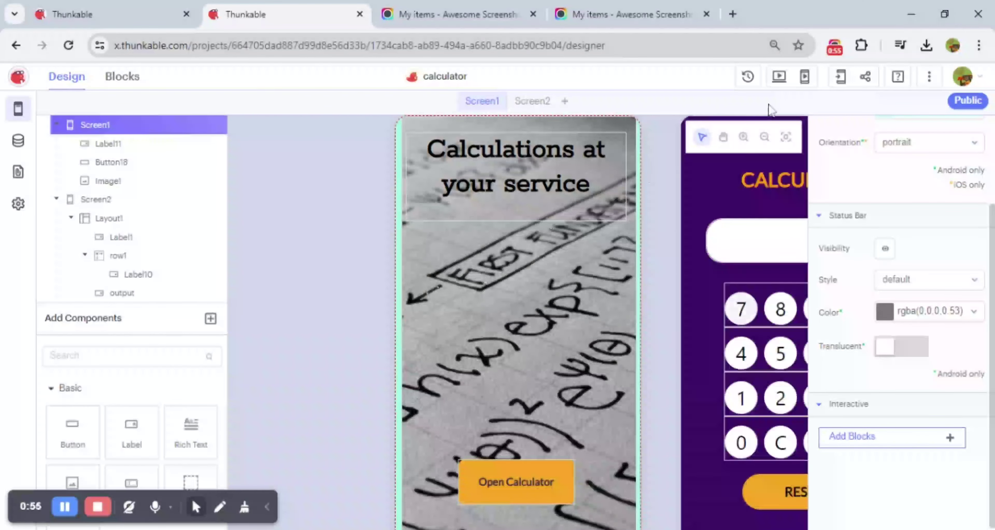
left_click(763, 138)
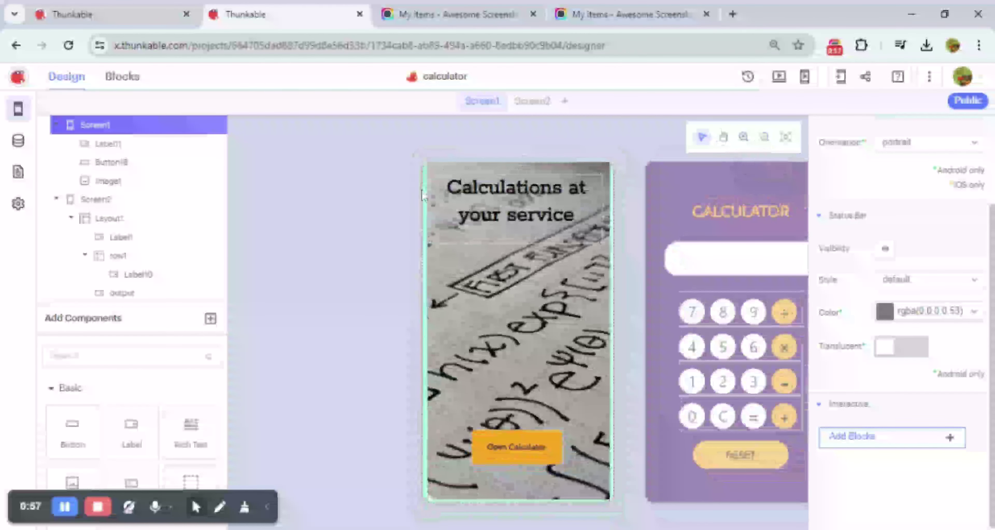